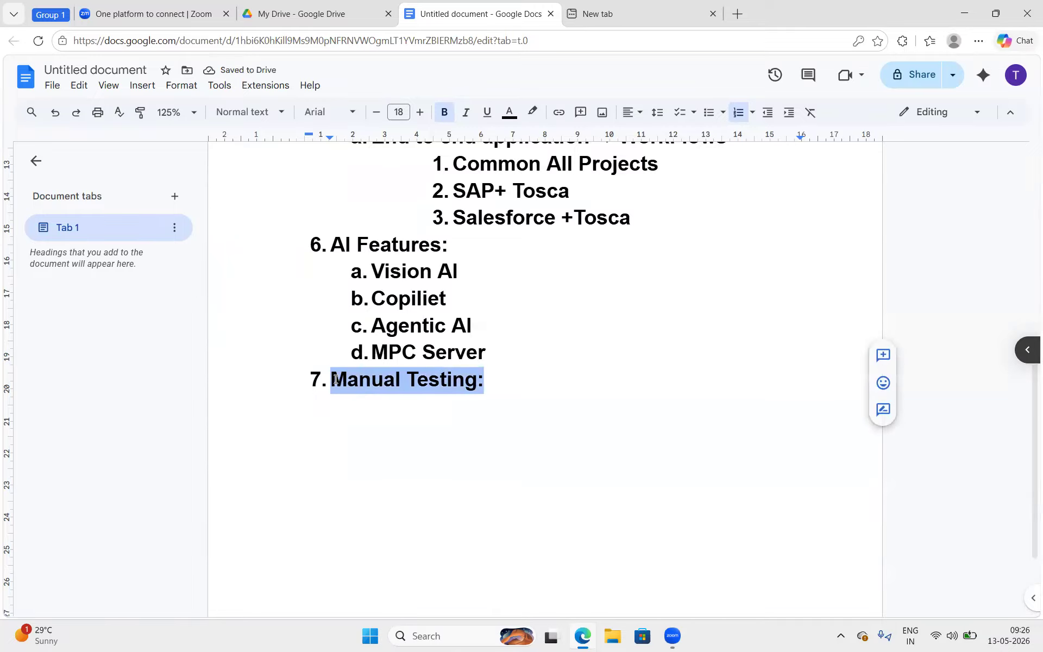
Step: Replace the item 7 text with "Tosca Automation ⇒ Data Driven Testing" and start list item 8
{"action": "type", "text": "Tosca "}
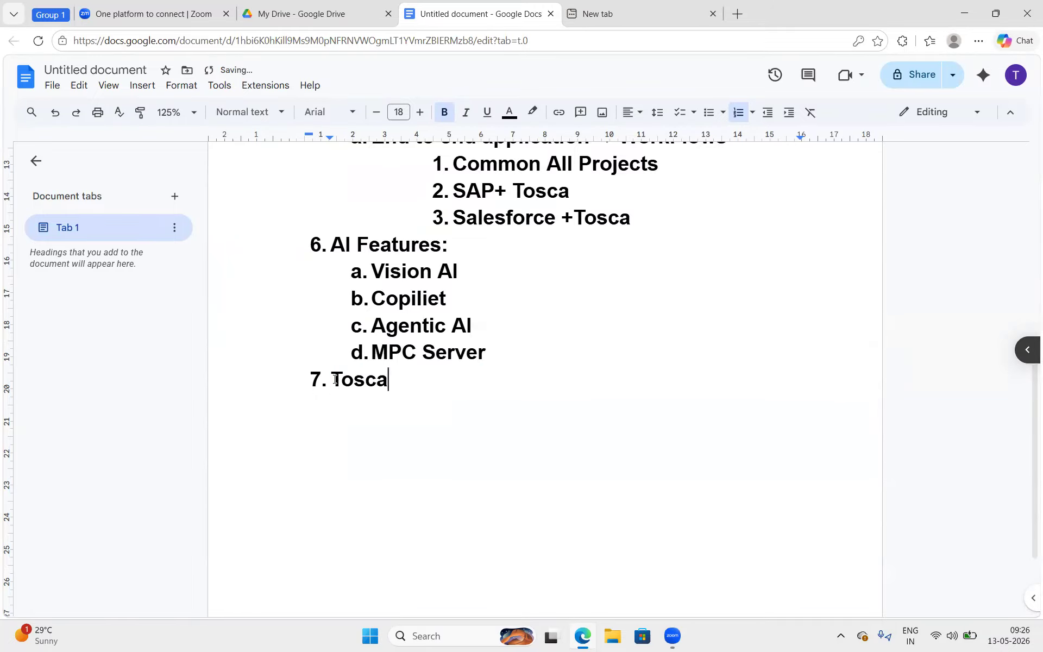
{"action": "type", "text": "Automation"}
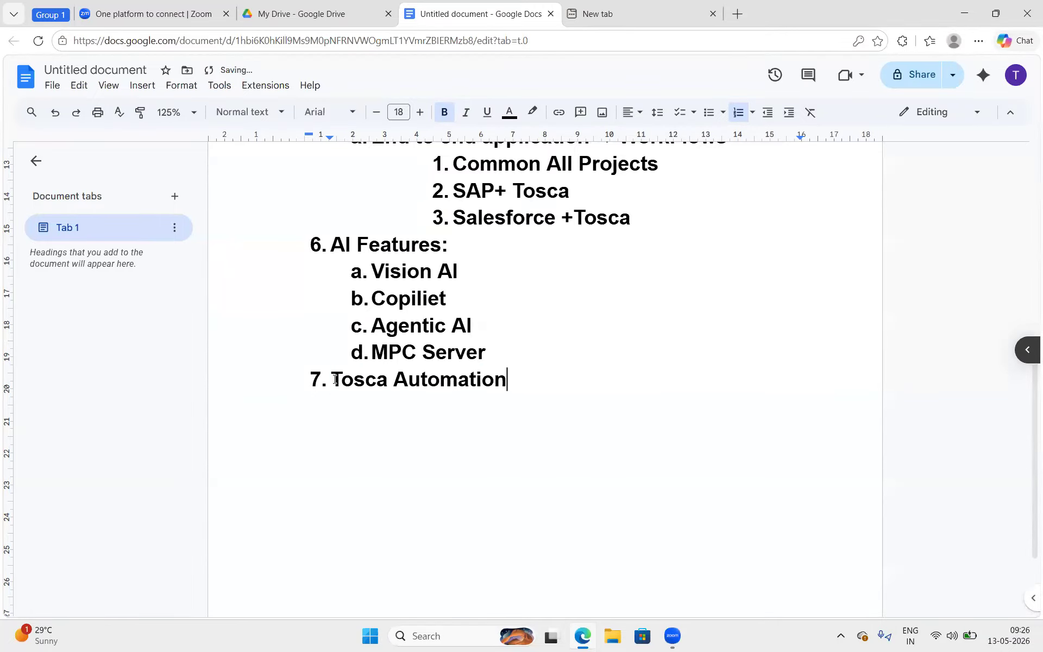
{"action": "key", "text": "Return"}
{"action": "key", "text": "BackSpace"}
{"action": "key", "text": "BackSpace"}
{"action": "type", "text": "=> "}
{"action": "type", "text": "Data Dr"}
{"action": "type", "text": "ivnet"}
{"action": "key", "text": "BackSpace"}
{"action": "key", "text": "BackSpace"}
{"action": "key", "text": "BackSpace"}
{"action": "key", "text": "BackSpace"}
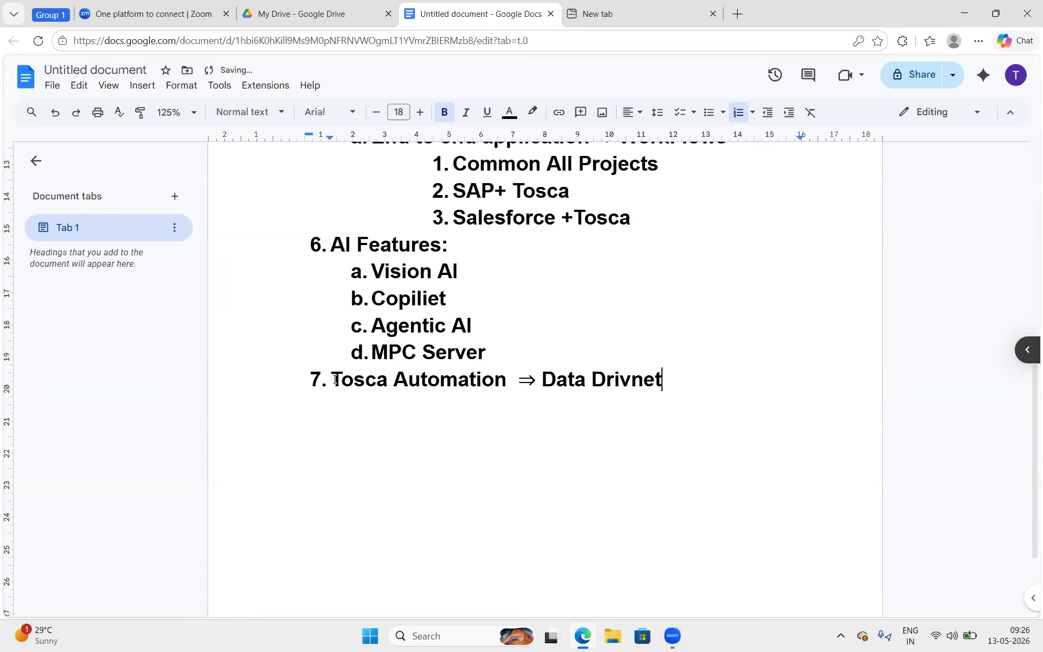
{"action": "type", "text": "en Testing"}
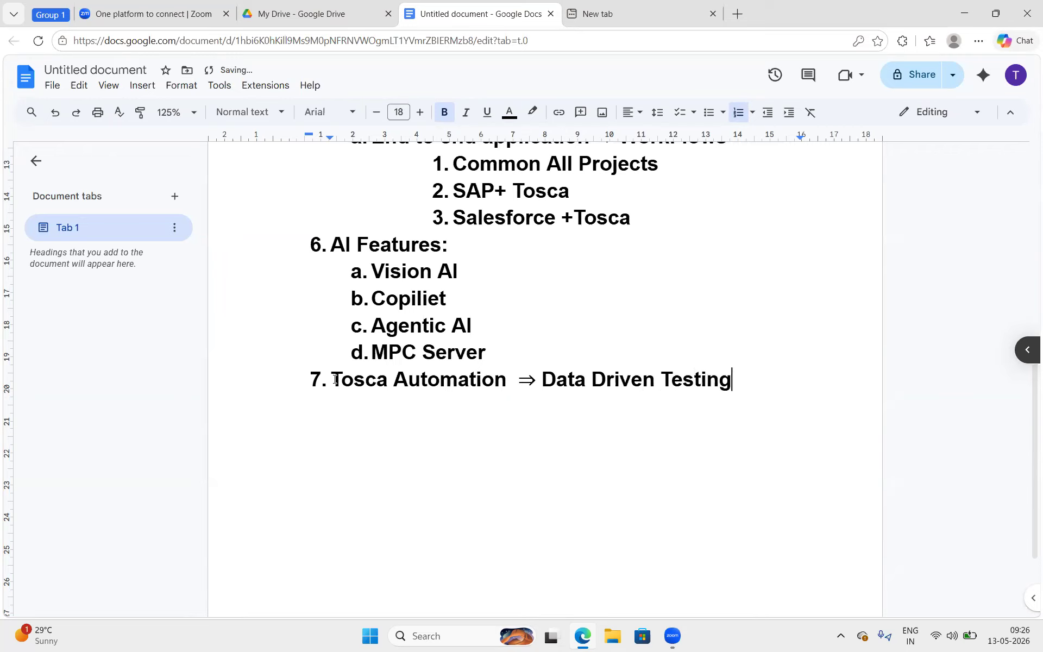
{"action": "key", "text": "Return"}
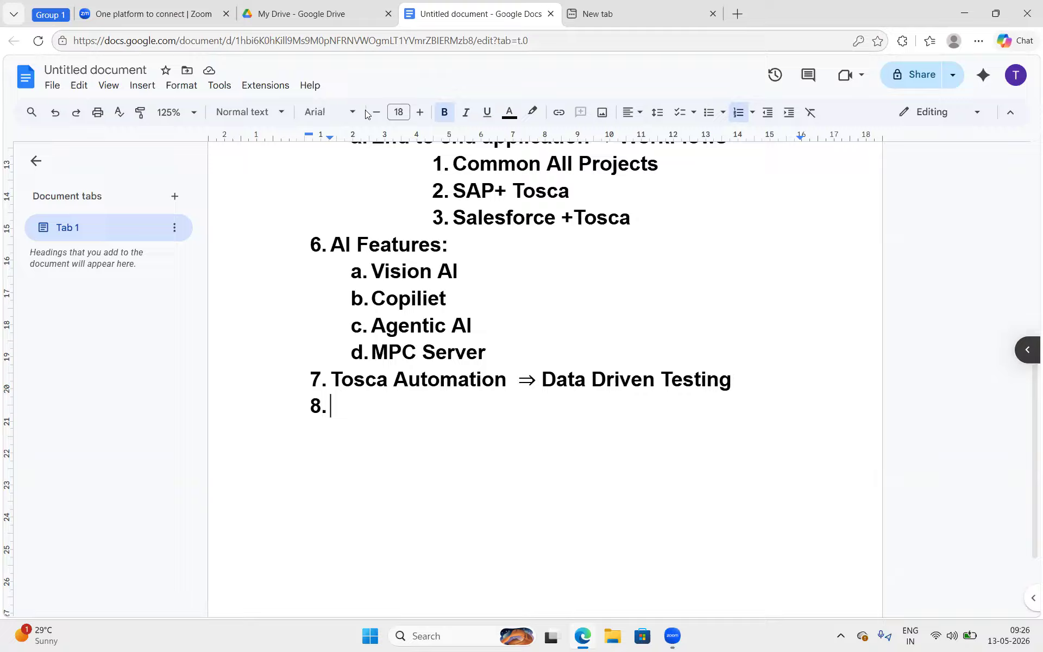
Step: Examine the Talk To An Expert form on the OrangeHRM Contact Sales page and return to the Google Docs document
{"action": "left_click", "coordinate": [493, 66]}
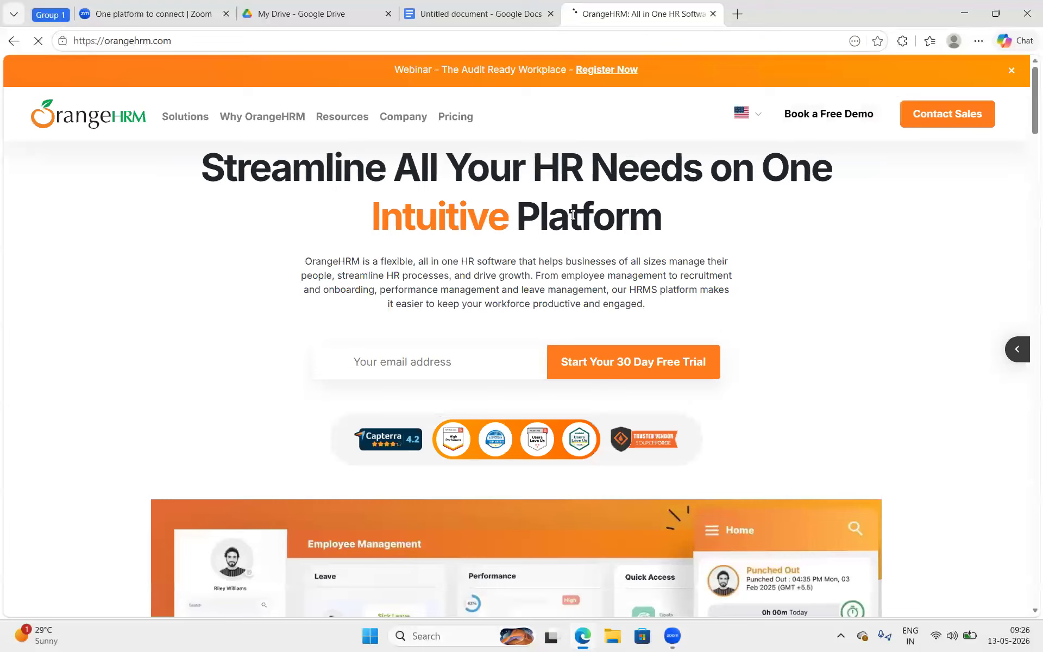
{"action": "left_click", "coordinate": [852, 106]}
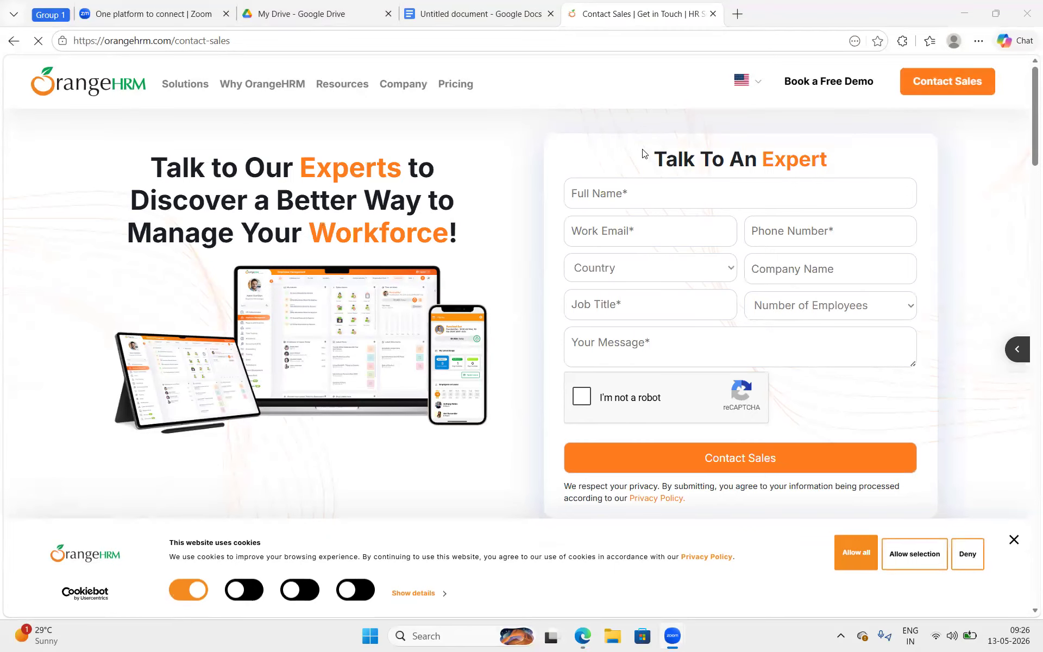
{"action": "left_click_drag", "start_coordinate": [643, 153], "coordinate": [841, 153]}
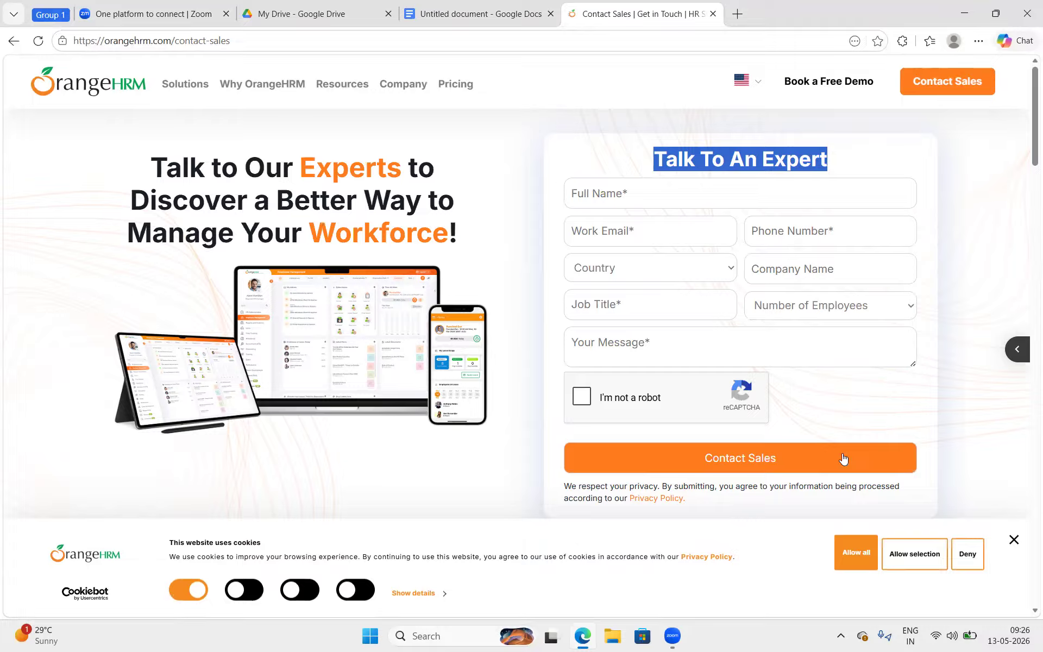
{"action": "left_click", "coordinate": [487, 4]}
{"action": "left_click_drag", "start_coordinate": [761, 389], "coordinate": [548, 381]}
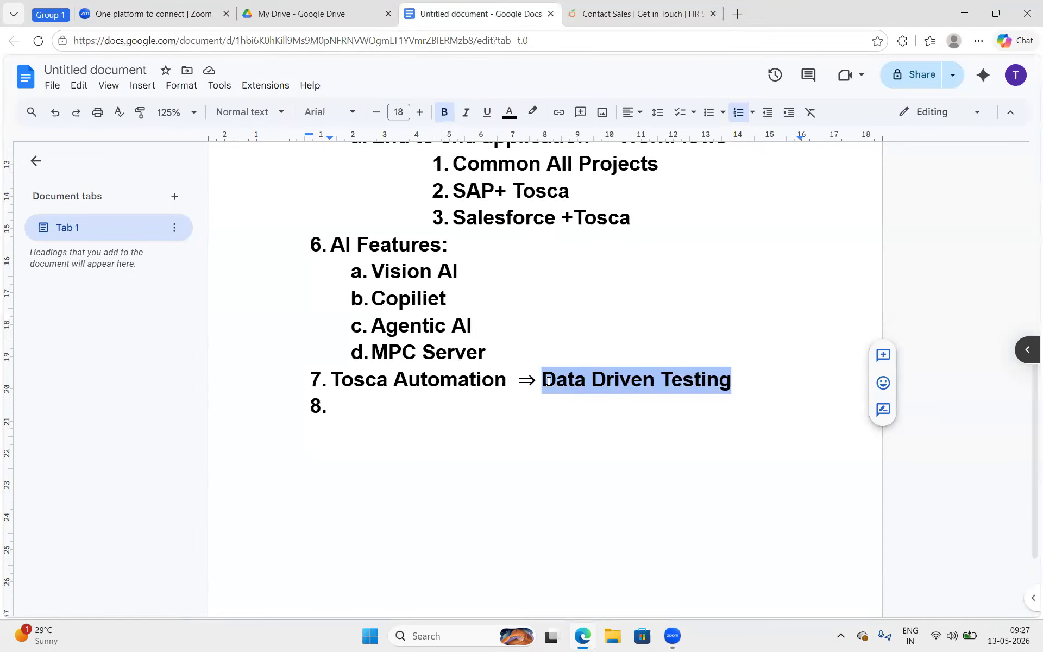
{"action": "left_click", "coordinate": [799, 408]}
{"action": "left_click", "coordinate": [775, 389]}
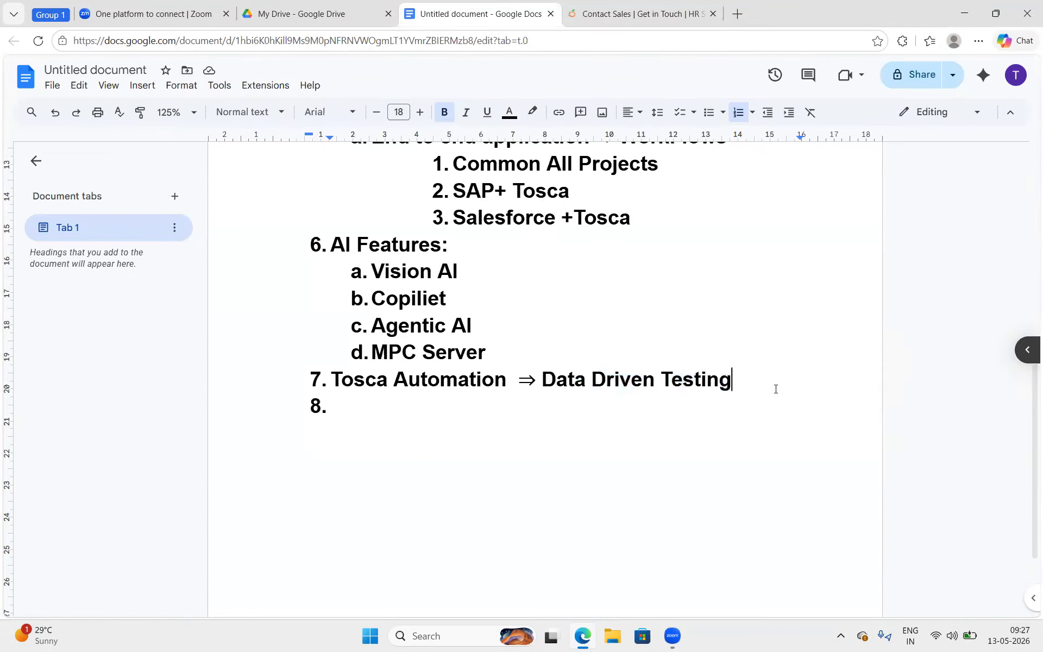
{"action": "left_click", "coordinate": [519, 383]}
{"action": "key", "text": "shift+Left"}
{"action": "key", "text": "shift+Left"}
{"action": "key", "text": "shift+Left"}
{"action": "key", "text": "shift+Left"}
{"action": "key", "text": "shift+Left"}
{"action": "key", "text": "shift+Left"}
{"action": "key", "text": "shift+Left"}
{"action": "key", "text": "shift+Left"}
{"action": "key", "text": "shift+Left"}
{"action": "key", "text": "shift+Left"}
{"action": "key", "text": "shift+Left"}
{"action": "key", "text": "shift+Left"}
{"action": "key", "text": "shift+Left"}
{"action": "key", "text": "shift+Left"}
{"action": "key", "text": "shift+Left"}
{"action": "key", "text": "shift+Left"}
{"action": "key", "text": "shift+Left"}
{"action": "key", "text": "shift+Left"}
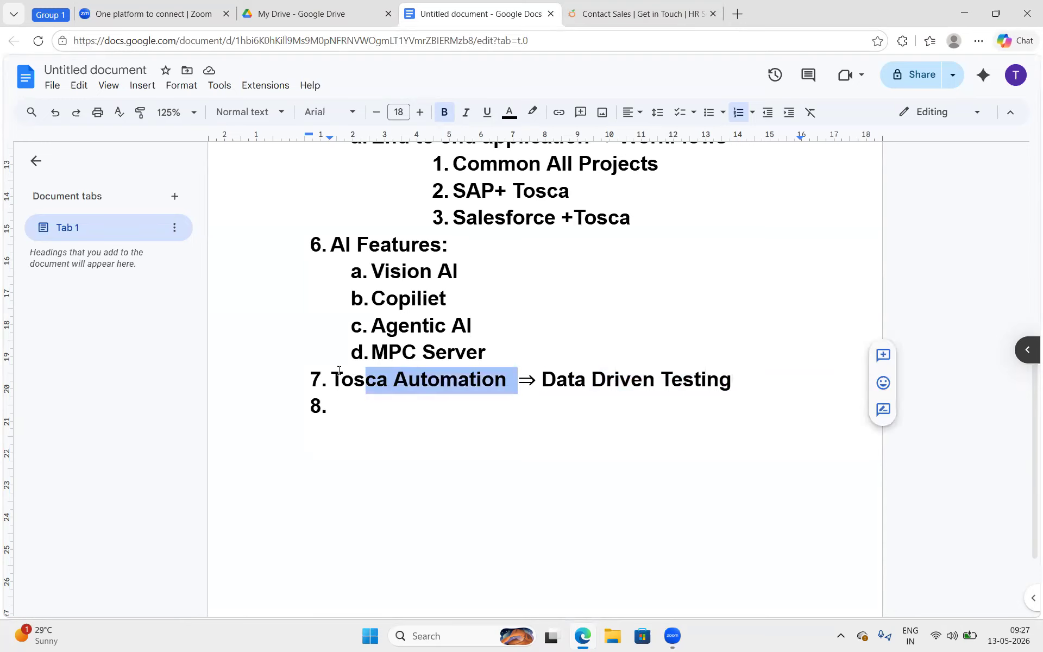
{"action": "left_click_drag", "start_coordinate": [550, 371], "coordinate": [750, 374]}
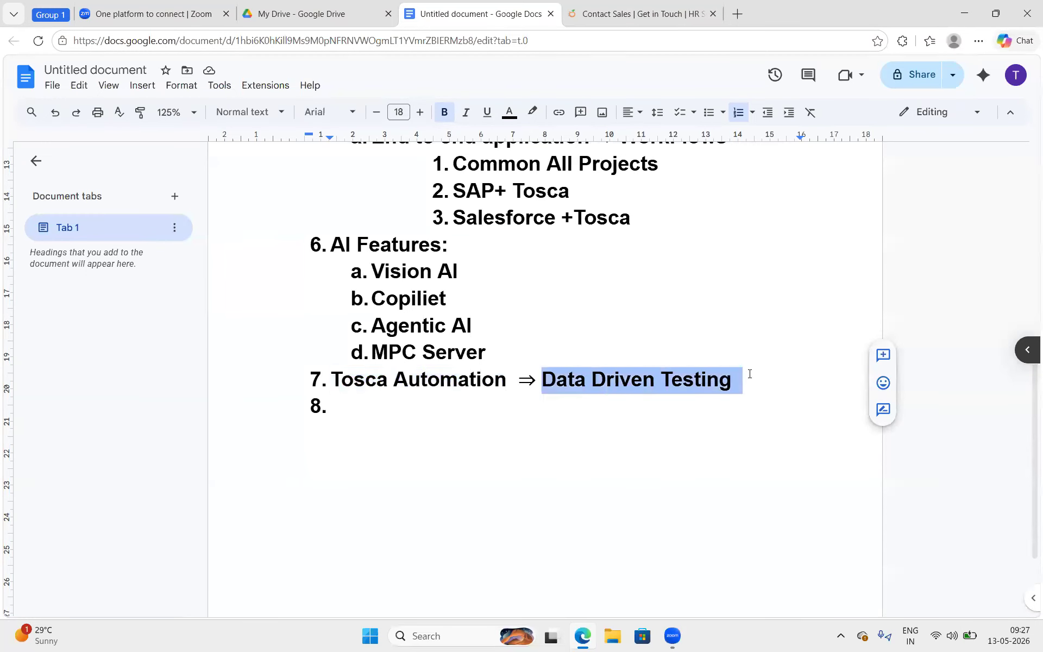
Step: Break item 7 before the arrow so "⇒ Data Driven Testing" sits on its own line under Tosca Automation
{"action": "left_click", "coordinate": [766, 388]}
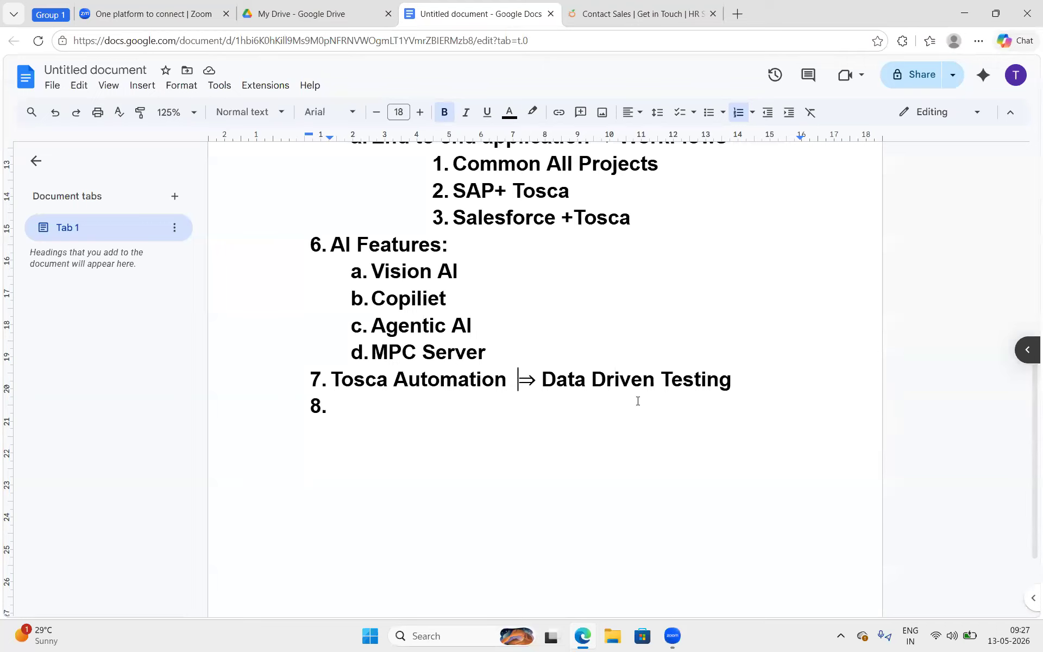
{"action": "key", "text": "shift+Return"}
{"action": "key", "text": "End"}
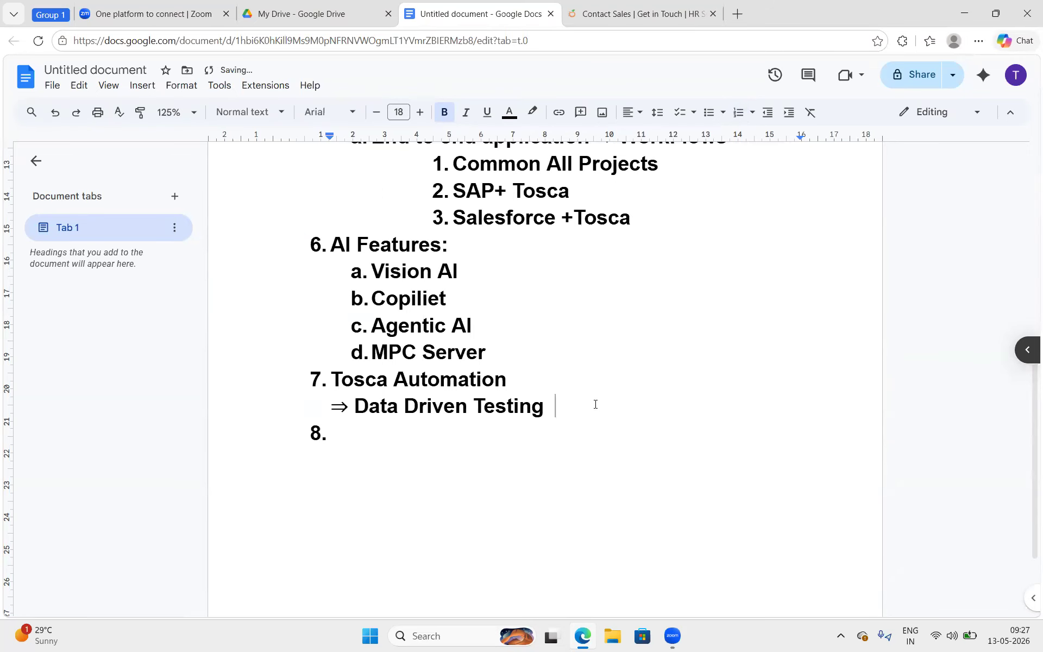
Step: Append "(Excel, TCD, TDM Cloud)" to the Data Driven Testing line
{"action": "type", "text": "("}
{"action": "type", "text": "Excel"}
{"action": "type", "text": ", "}
{"action": "type", "text": "Tos"}
{"action": "key", "text": "BackSpace"}
{"action": "key", "text": "BackSpace"}
{"action": "key", "text": "BackSpace"}
{"action": "type", "text": "TCD, "}
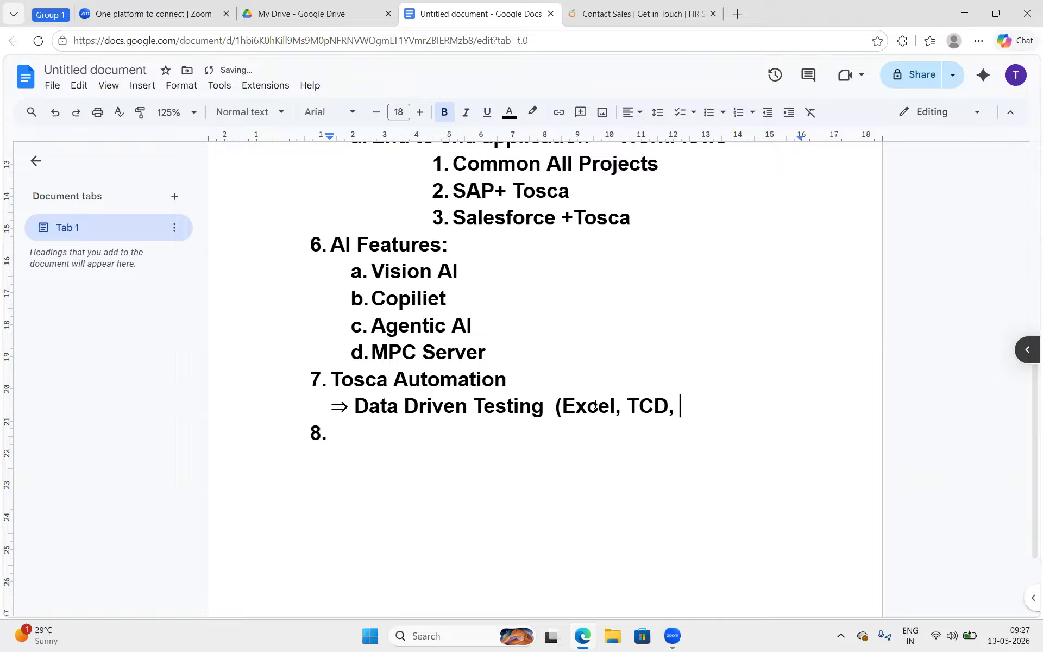
{"action": "type", "text": "TDM Clo"}
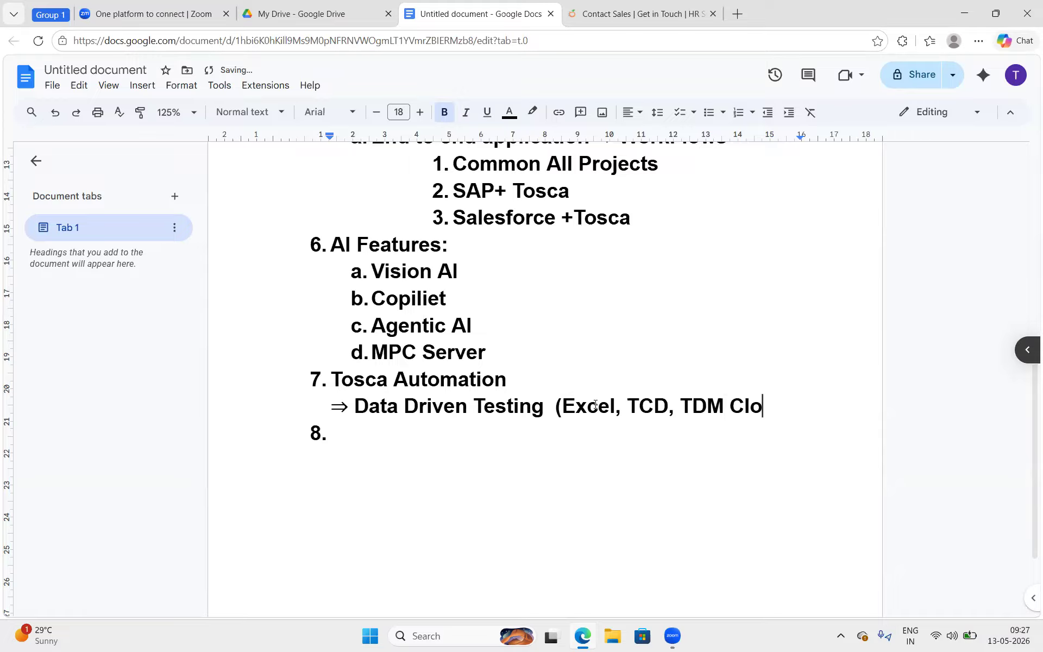
{"action": "type", "text": "ud)"}
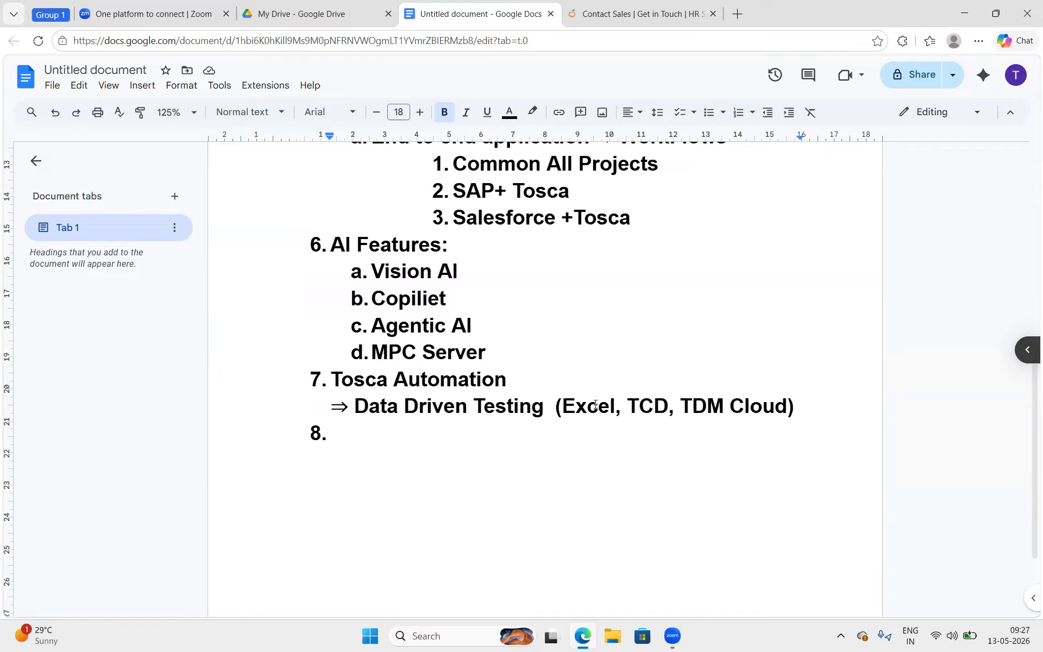
Step: Enter "CI Tools:" as the text of list item 8
{"action": "left_click", "coordinate": [378, 447]}
{"action": "type", "text": "CI "}
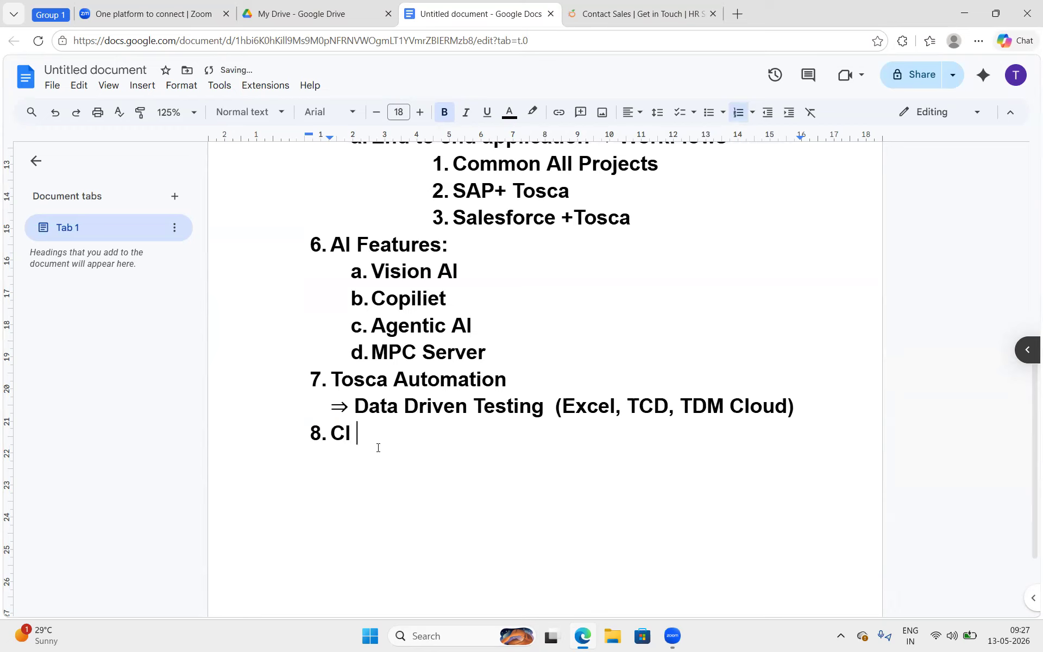
{"action": "type", "text": "TOols"}
{"action": "key", "text": "BackSpace"}
{"action": "key", "text": "BackSpace"}
{"action": "key", "text": "BackSpace"}
{"action": "key", "text": "BackSpace"}
{"action": "type", "text": "ools"}
{"action": "key", "text": "Return"}
{"action": "key", "text": "BackSpace"}
{"action": "key", "text": "BackSpace"}
{"action": "key", "text": "BackSpace"}
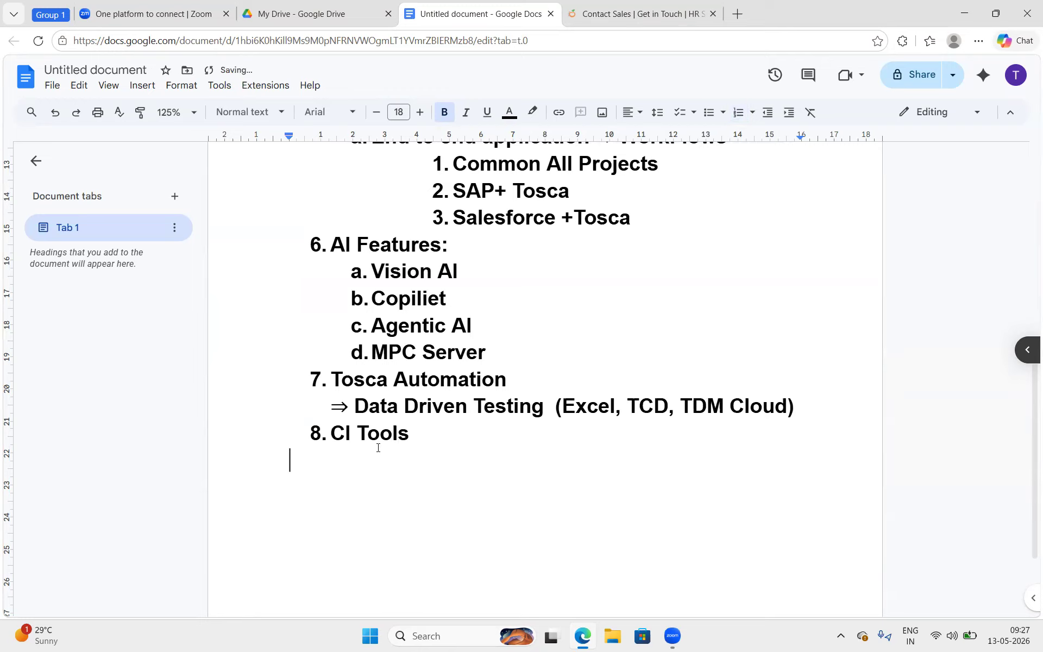
{"action": "type", "text": ":"}
Step: Add the indented sub-item "Distributed Execution" under CI Tools
{"action": "key", "text": "Return"}
{"action": "key", "text": "Tab"}
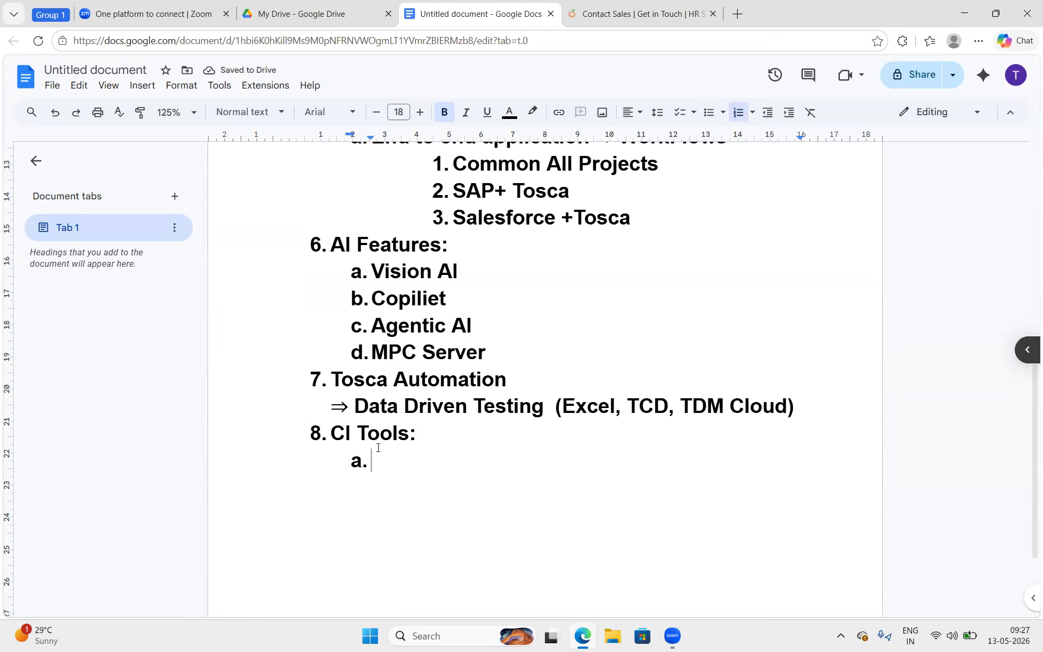
{"action": "type", "text": "Distri"}
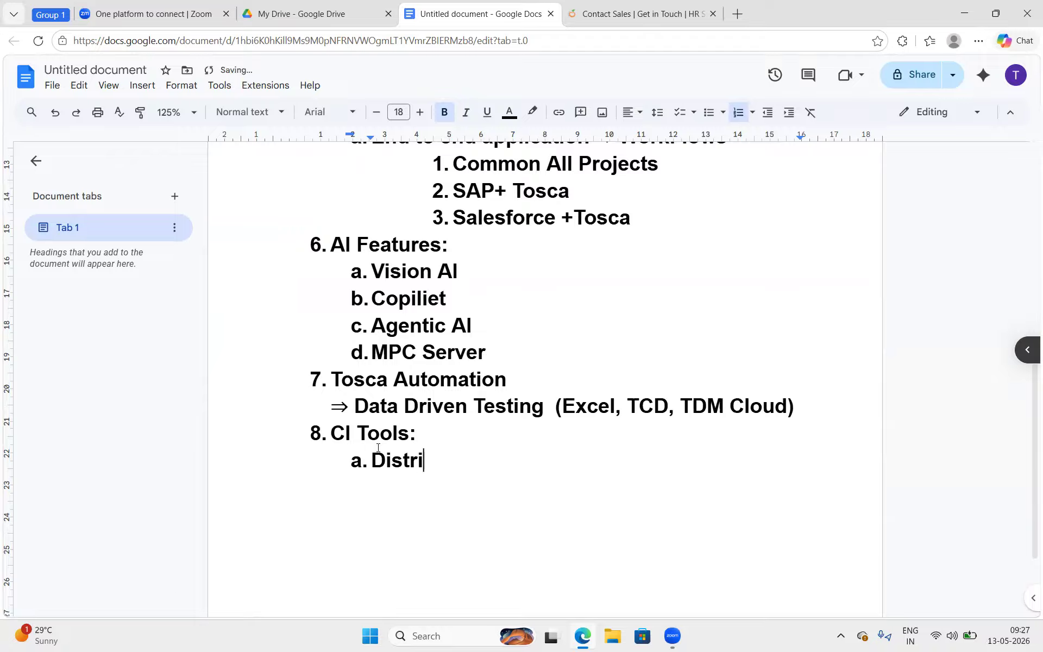
{"action": "type", "text": "buted Exe"}
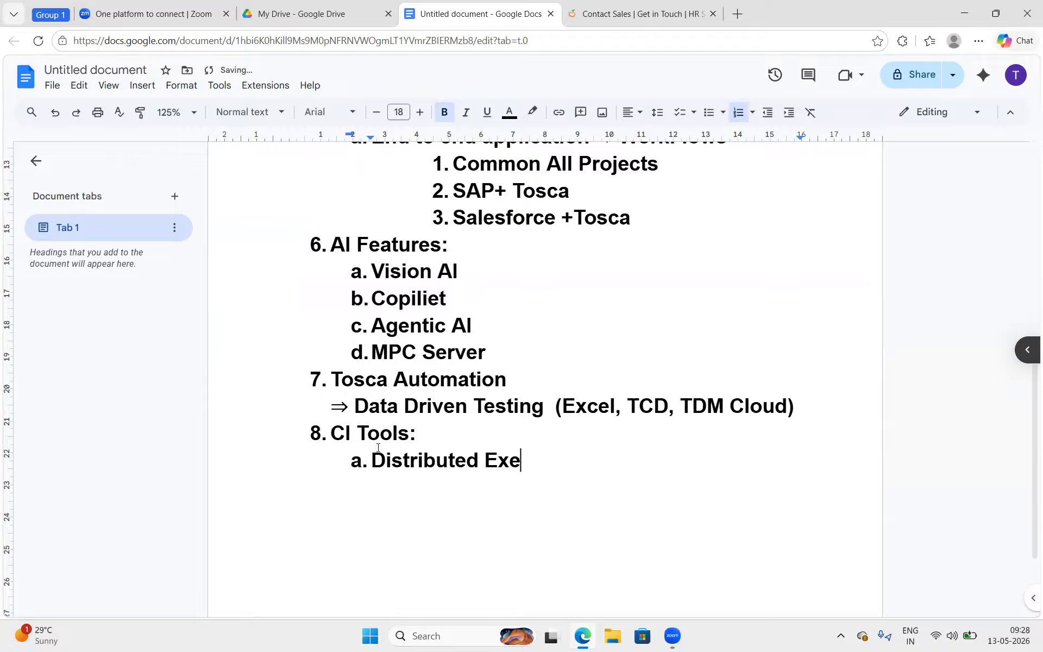
{"action": "type", "text": "cution"}
Step: Append "(run the test case headless mode)" to the CI Tools item
{"action": "left_click_drag", "start_coordinate": [378, 448], "coordinate": [442, 436]}
{"action": "left_click", "coordinate": [442, 435]}
{"action": "type", "text": "("}
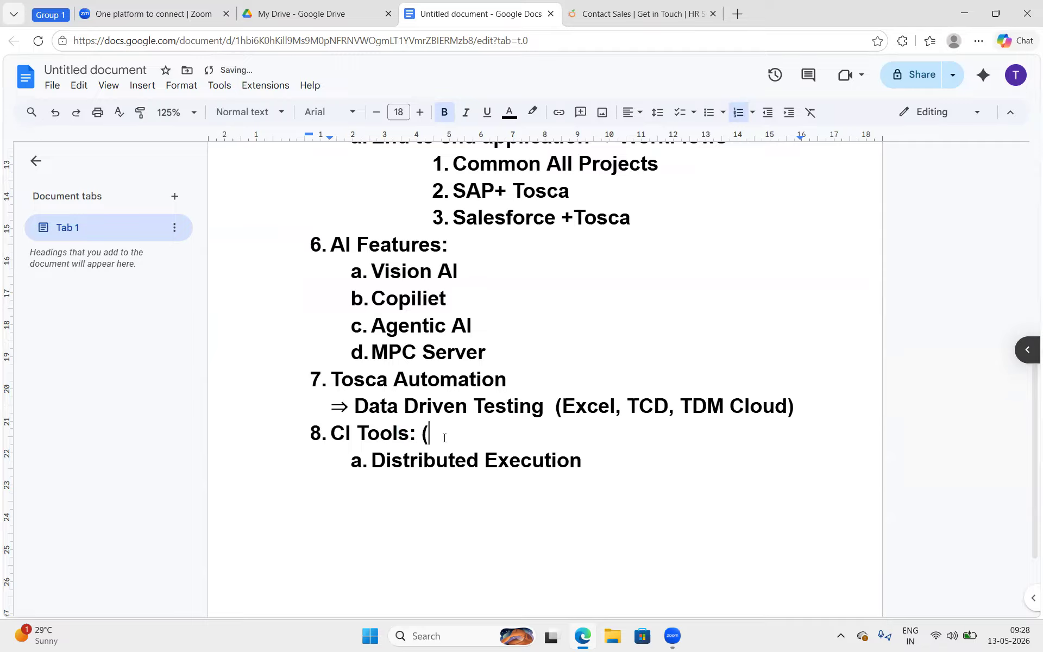
{"action": "type", "text": "run the test case "}
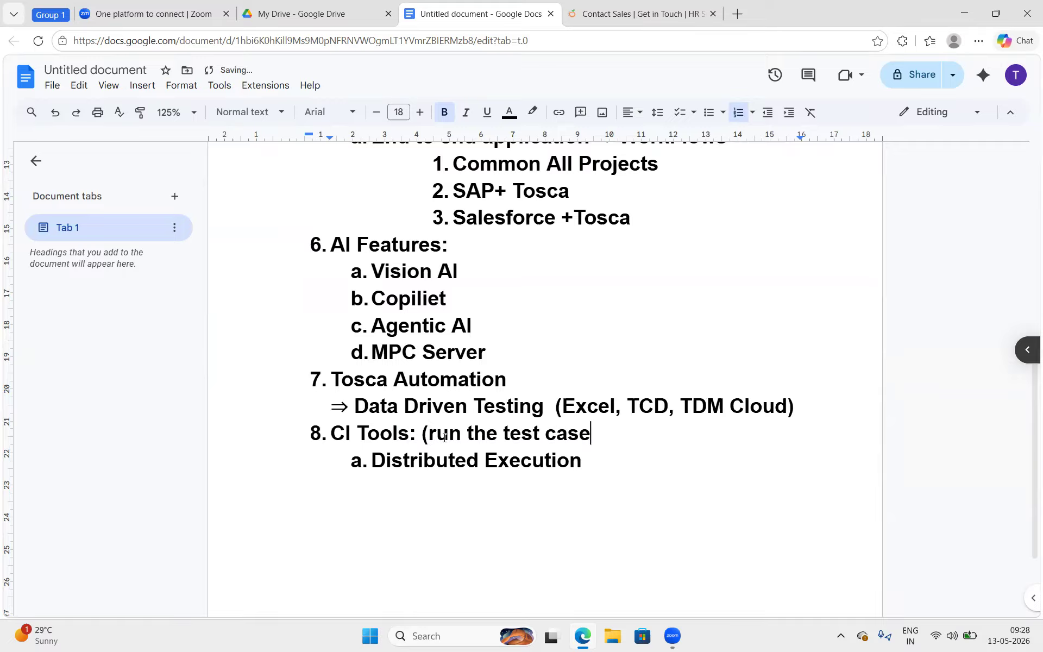
{"action": "type", "text": "headless mode)"}
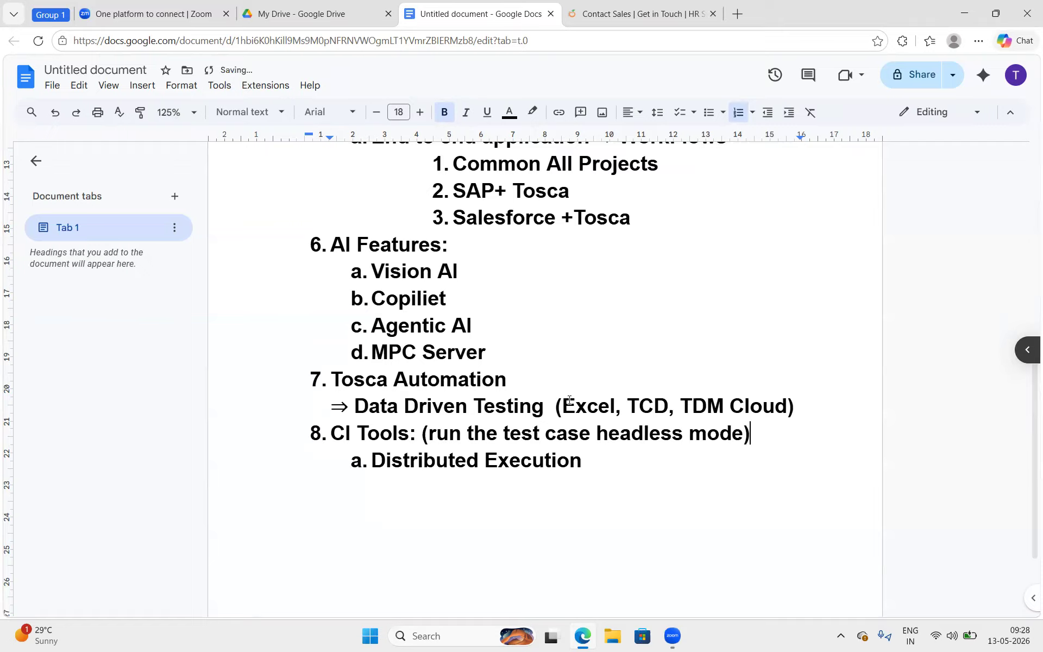
{"action": "scroll", "coordinate": [570, 401], "scroll_direction": "down", "scroll_amount": 2}
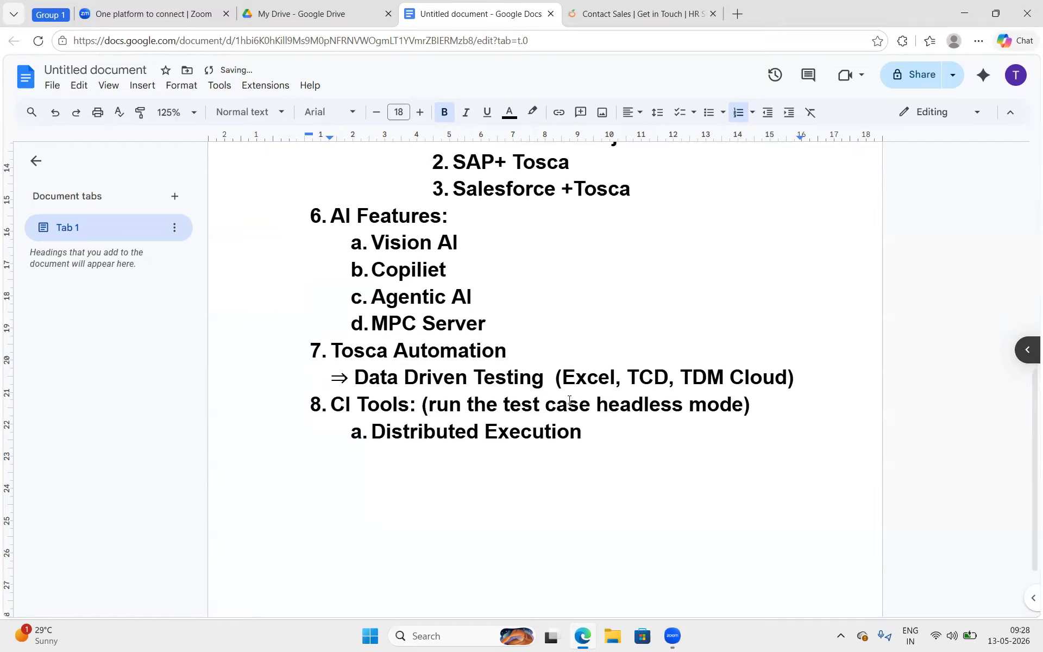
{"action": "left_click_drag", "start_coordinate": [612, 386], "coordinate": [417, 381]}
{"action": "left_click", "coordinate": [720, 385]}
{"action": "left_click", "coordinate": [771, 366]}
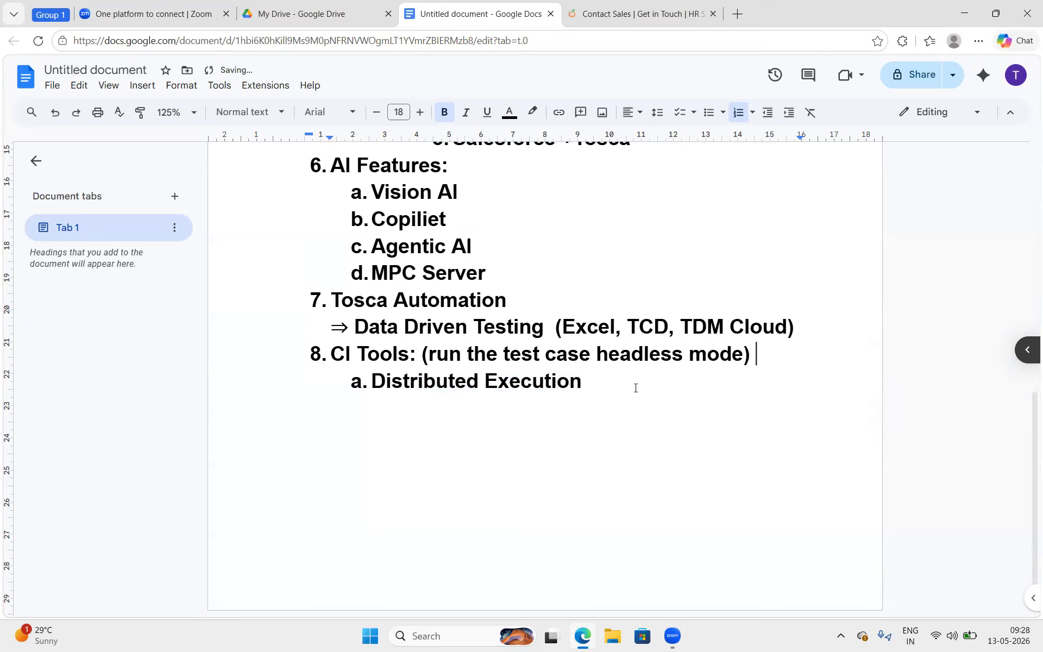
{"action": "left_click_drag", "start_coordinate": [608, 398], "coordinate": [497, 386]}
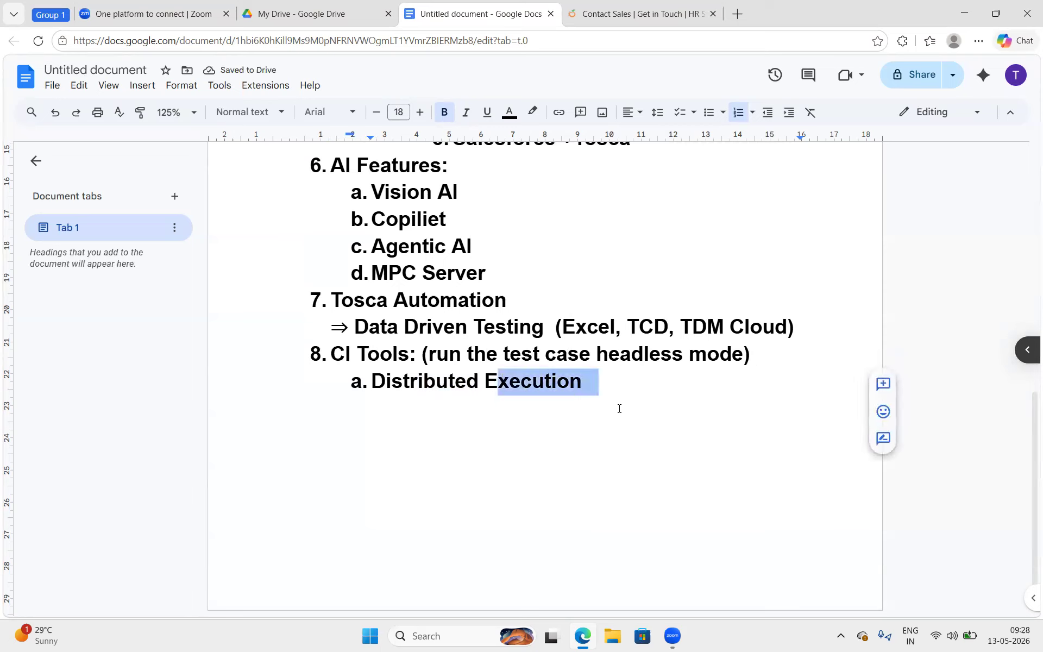
{"action": "left_click", "coordinate": [619, 409]}
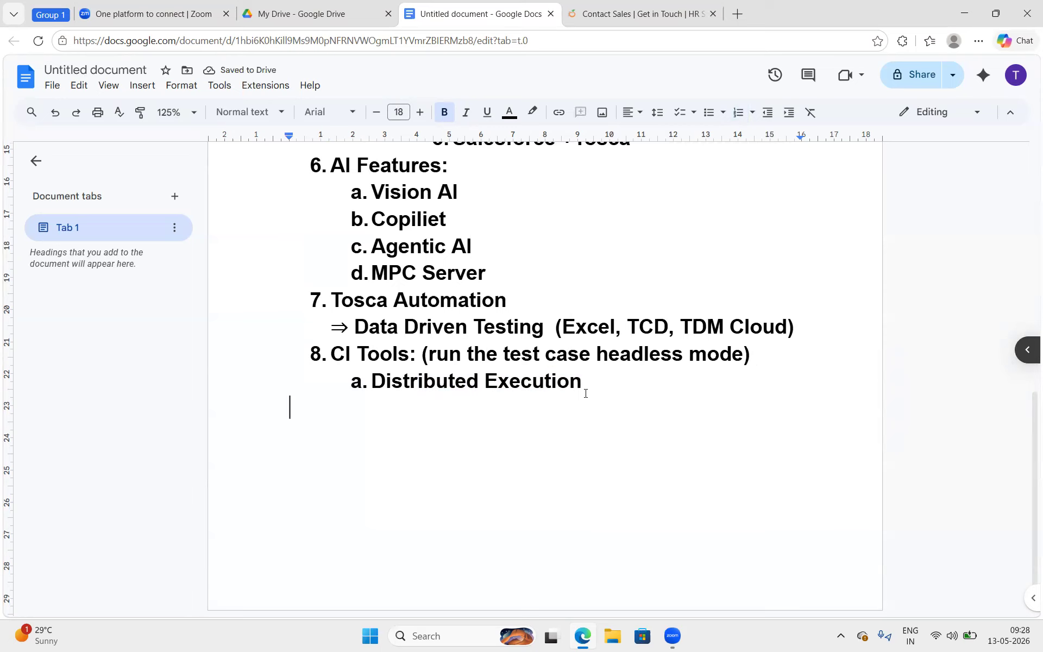
Step: Add the sub-item "Elastic Grid Execution" below Distributed Execution
{"action": "left_click", "coordinate": [613, 385]}
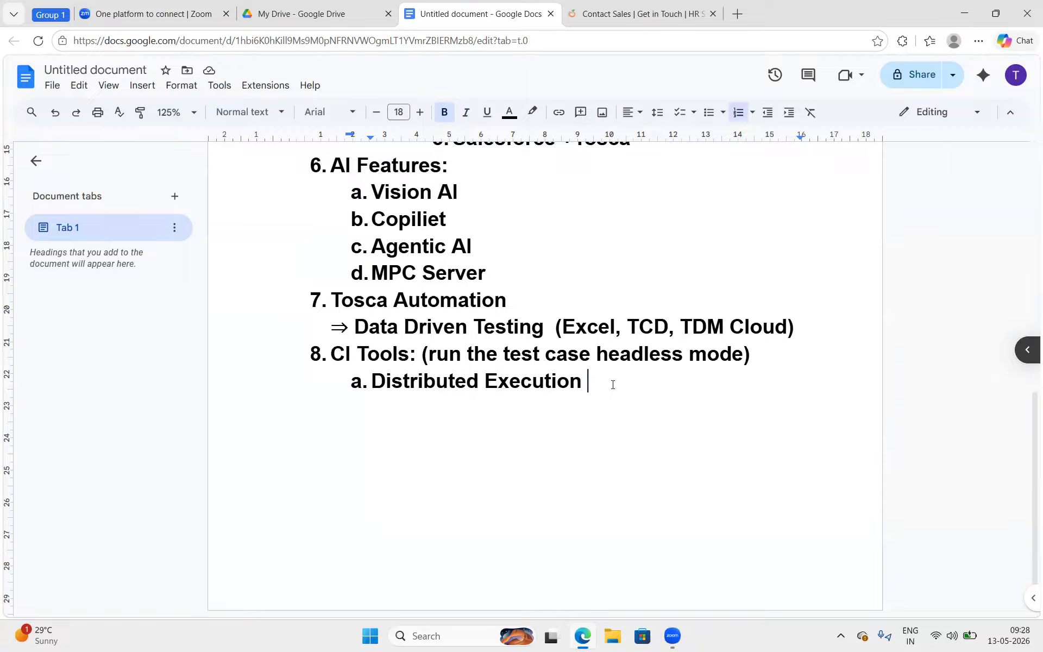
{"action": "key", "text": "Return"}
{"action": "left_click_drag", "start_coordinate": [545, 383], "coordinate": [435, 384]}
{"action": "left_click", "coordinate": [394, 404]}
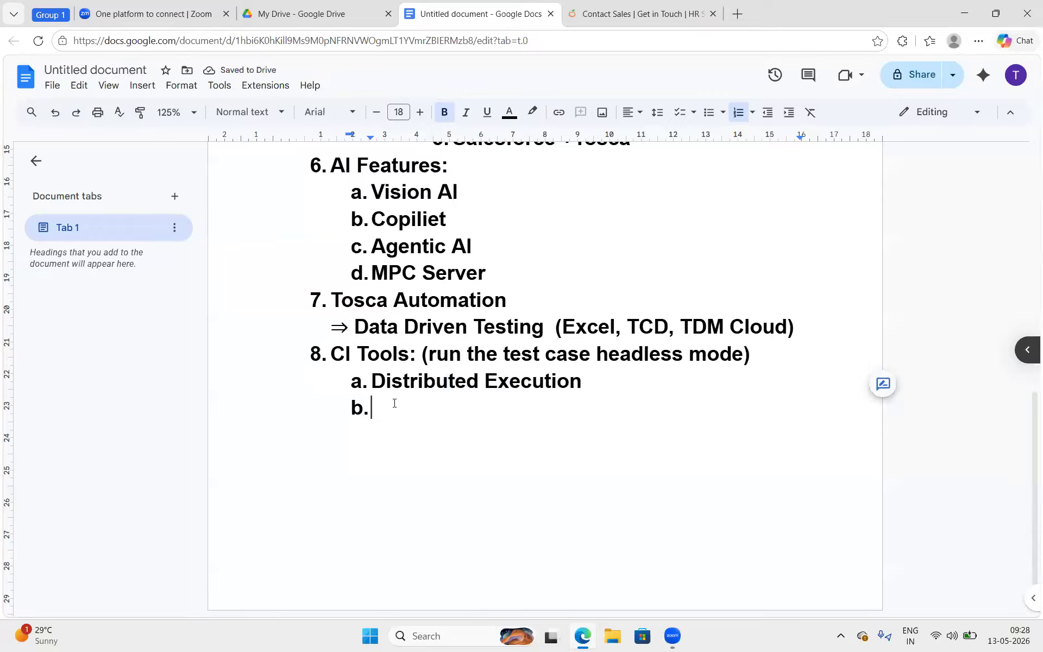
{"action": "type", "text": "Elast"}
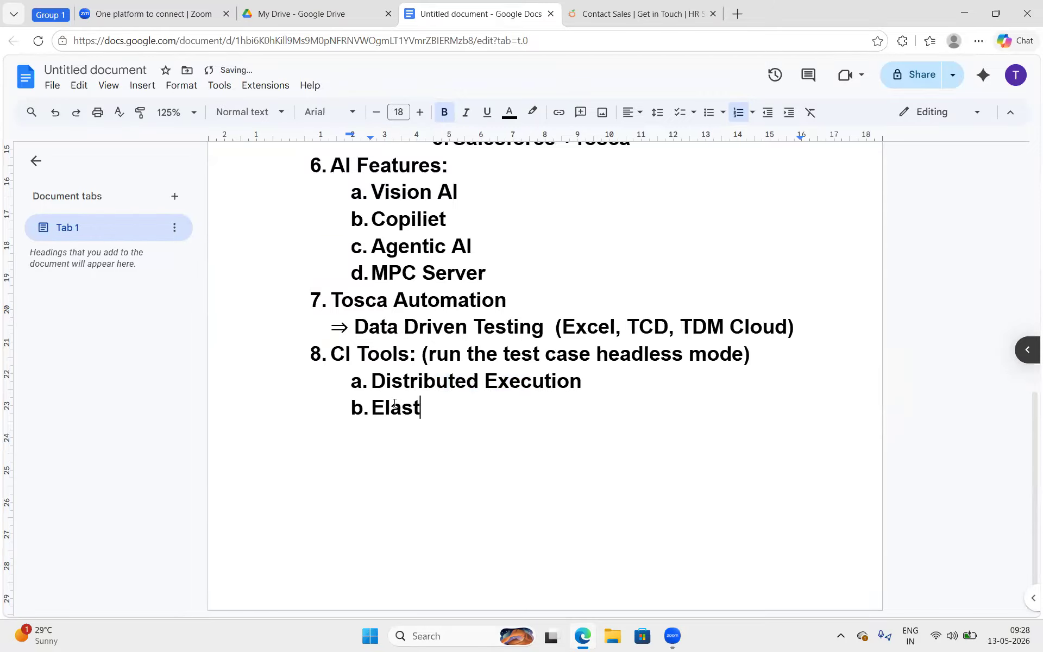
{"action": "type", "text": "ic Grid Execution"}
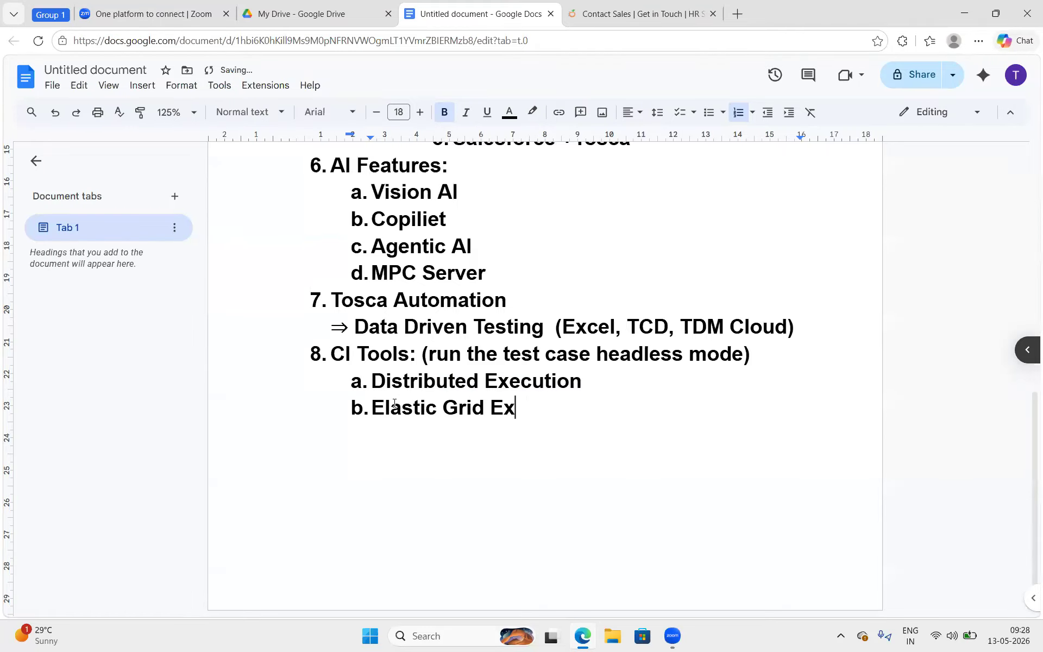
Step: Add the sub-item "Jenkins, Litmus" below Elastic Grid Execution
{"action": "key", "text": "Return"}
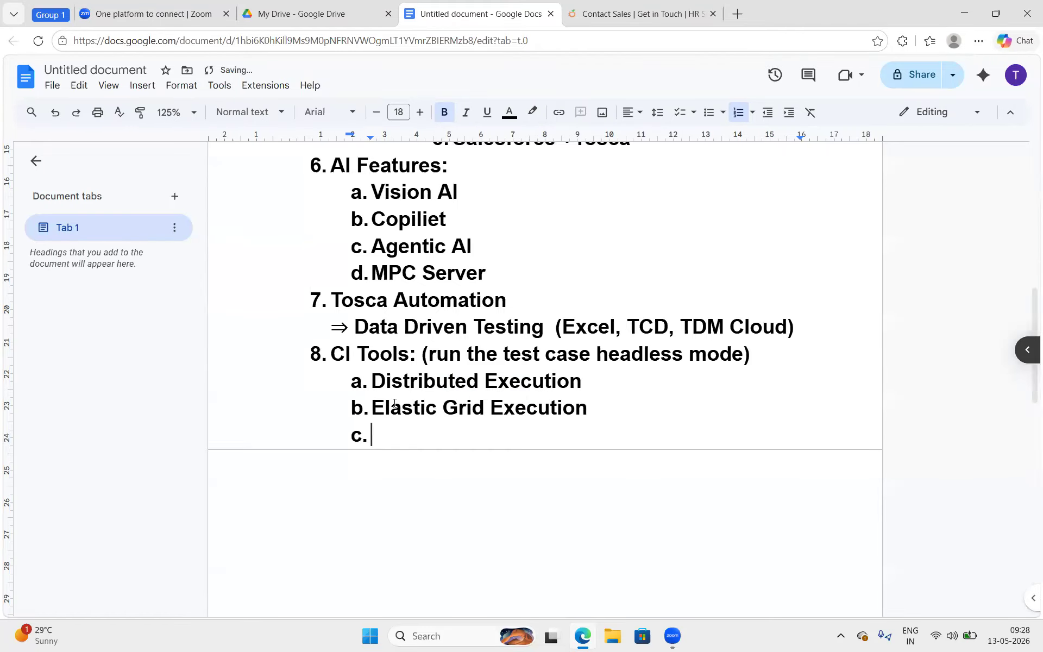
{"action": "type", "text": "Jenkin"}
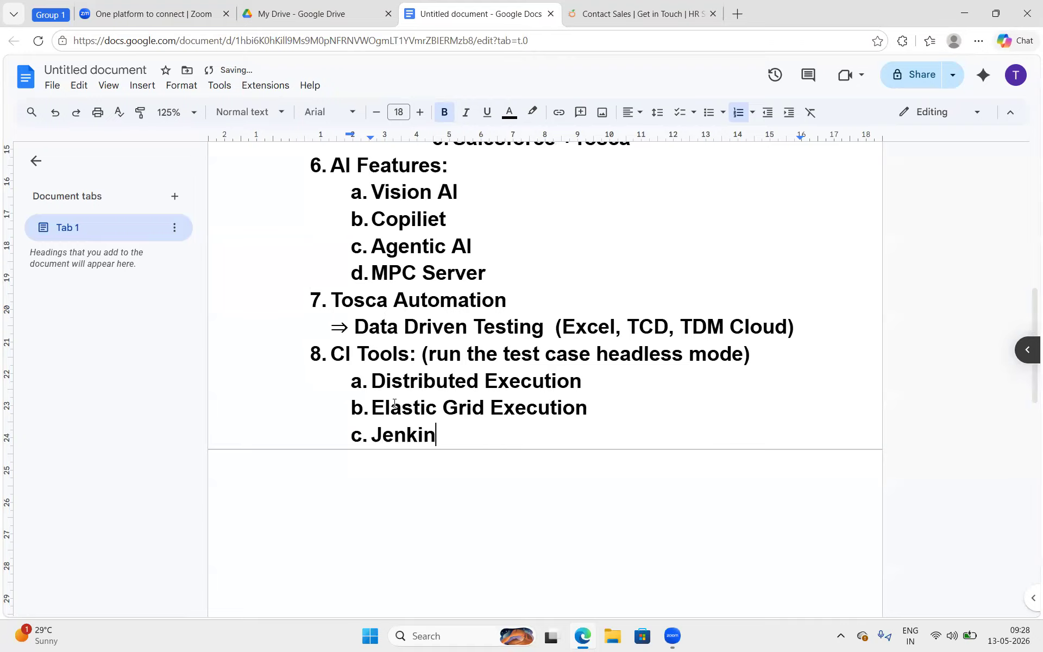
{"action": "type", "text": "s, Litmus"}
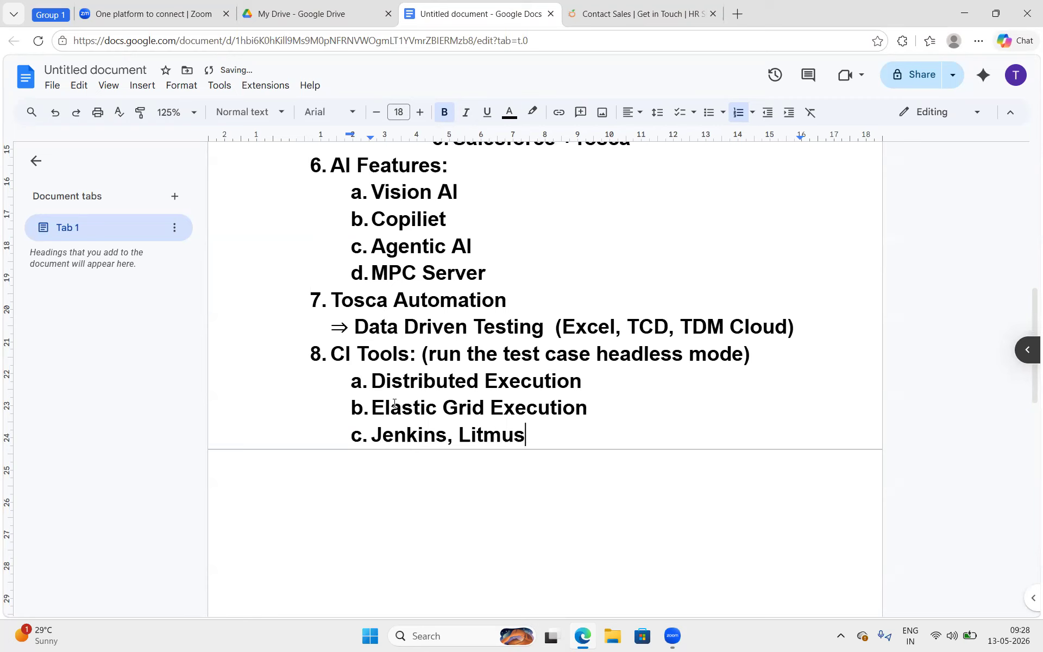
Step: End the numbered list after the CI Tools sub-items and continue on a plain, unnumbered line
{"action": "key", "text": "Return"}
{"action": "key", "text": "shift+Tab"}
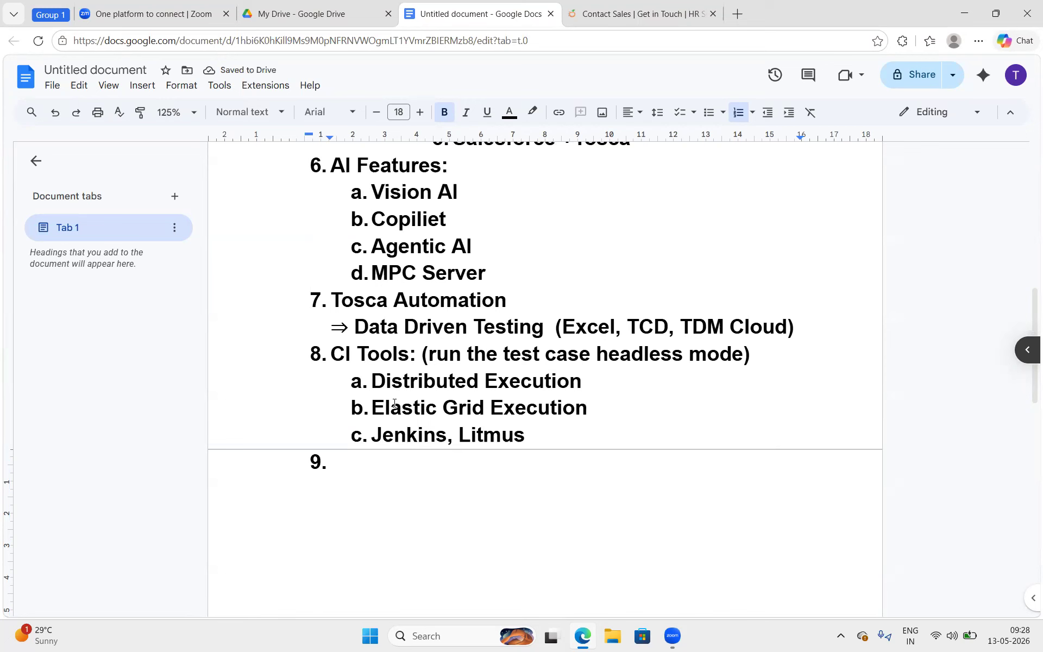
{"action": "scroll", "coordinate": [584, 266], "scroll_direction": "up", "scroll_amount": 5}
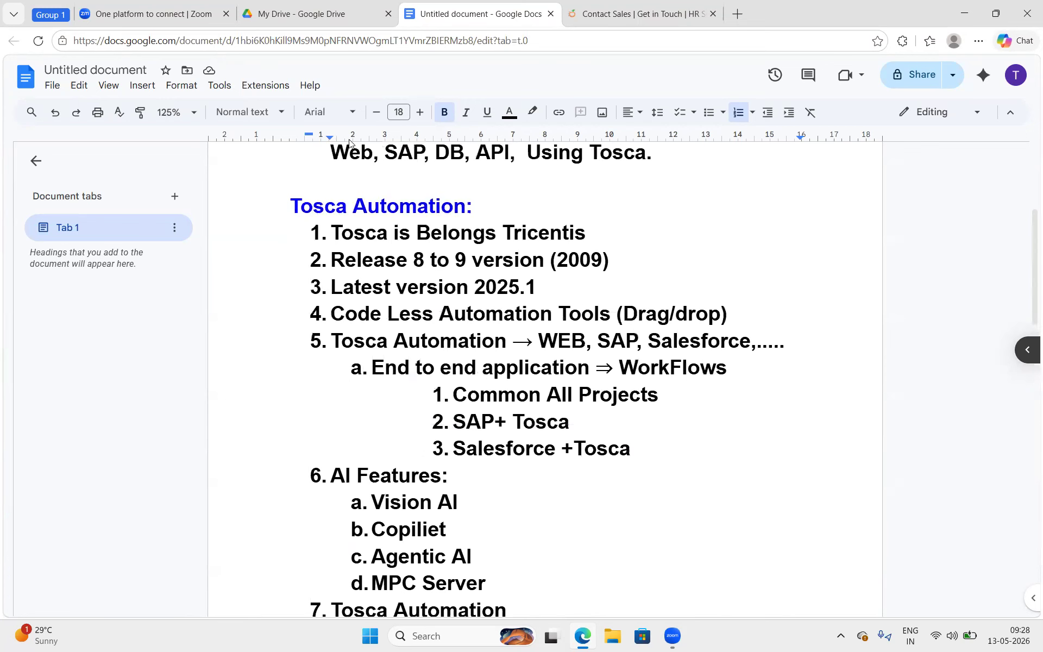
{"action": "left_click", "coordinate": [363, 293]}
{"action": "key", "text": "ctrl+minus"}
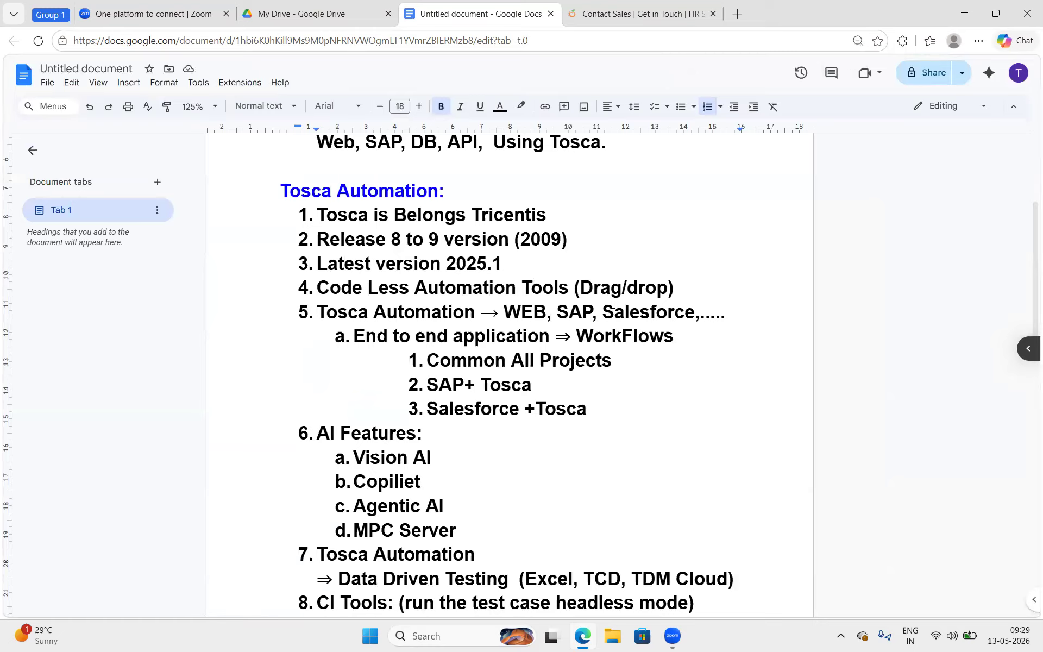
{"action": "scroll", "coordinate": [675, 310], "scroll_direction": "down", "scroll_amount": 5}
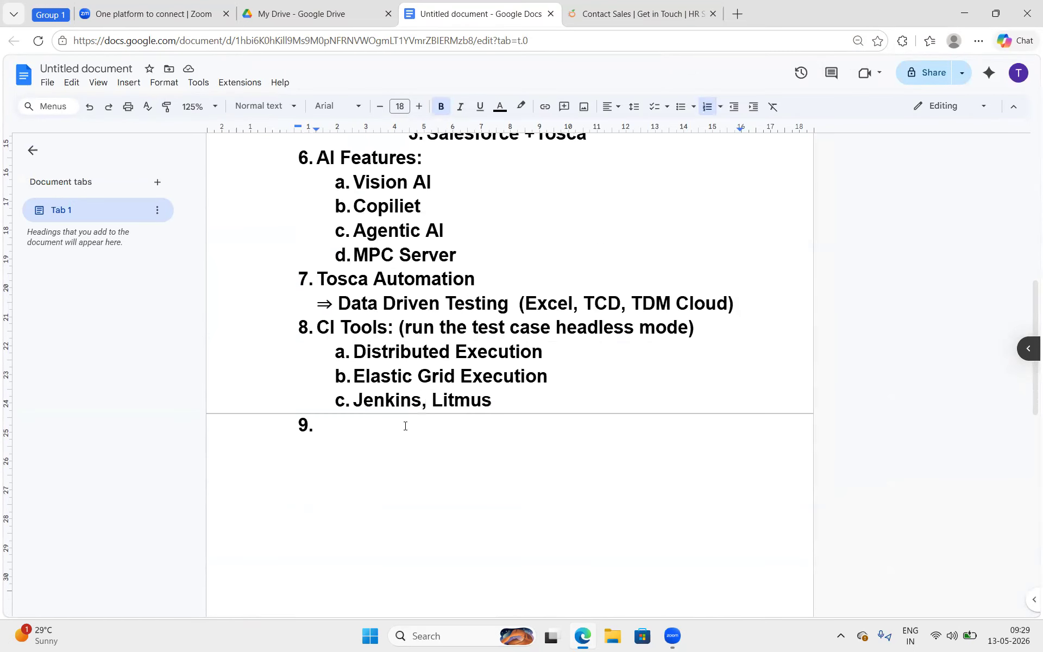
{"action": "key", "text": "BackSpace"}
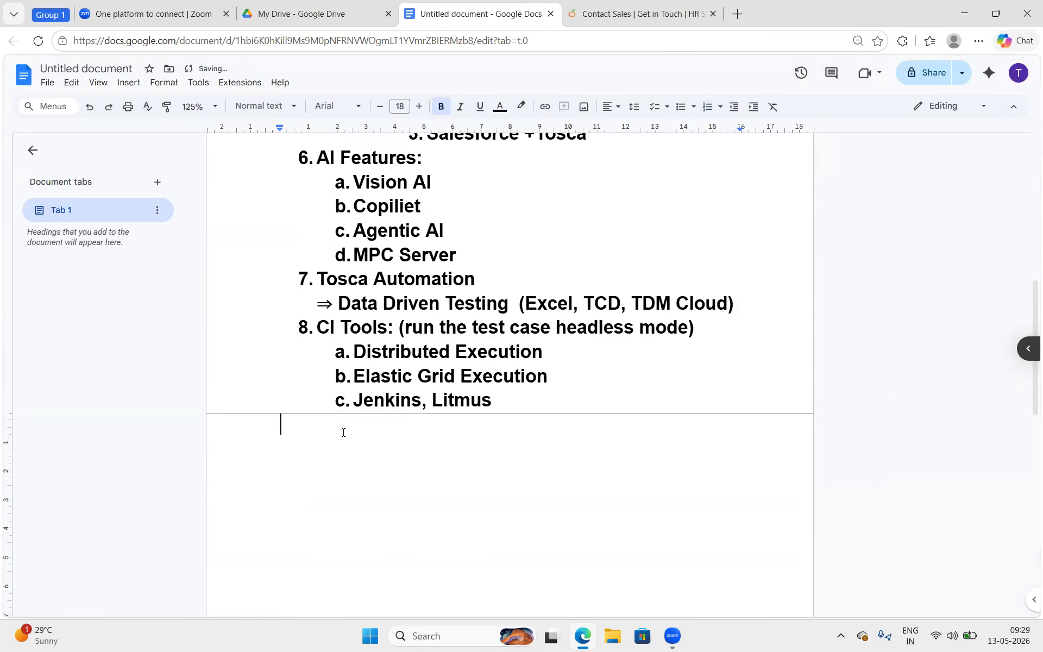
Step: Enter the line "Tricentis released two categories" below the list, at the start of the second page
{"action": "scroll", "coordinate": [343, 434], "scroll_direction": "down", "scroll_amount": 5}
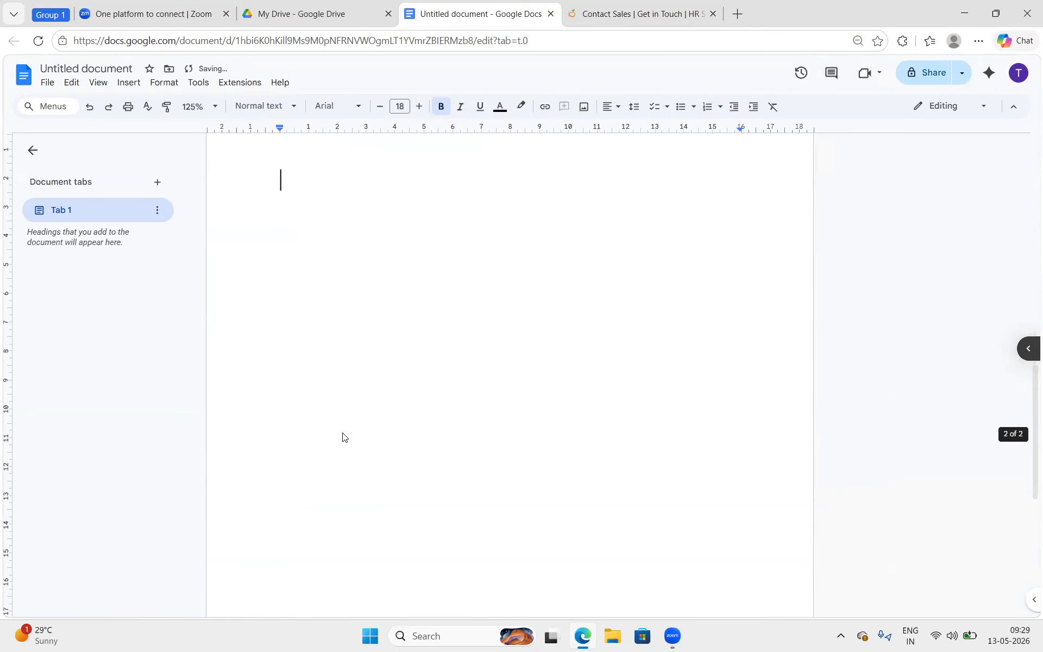
{"action": "scroll", "coordinate": [320, 326], "scroll_direction": "up", "scroll_amount": 1}
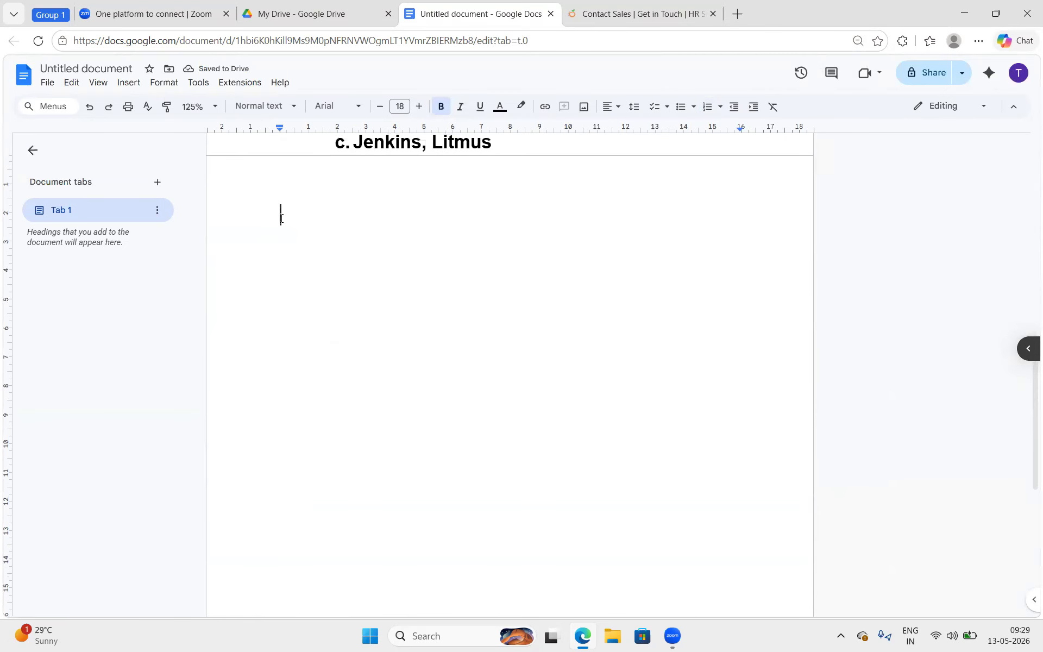
{"action": "scroll", "coordinate": [281, 218], "scroll_direction": "down", "scroll_amount": 1}
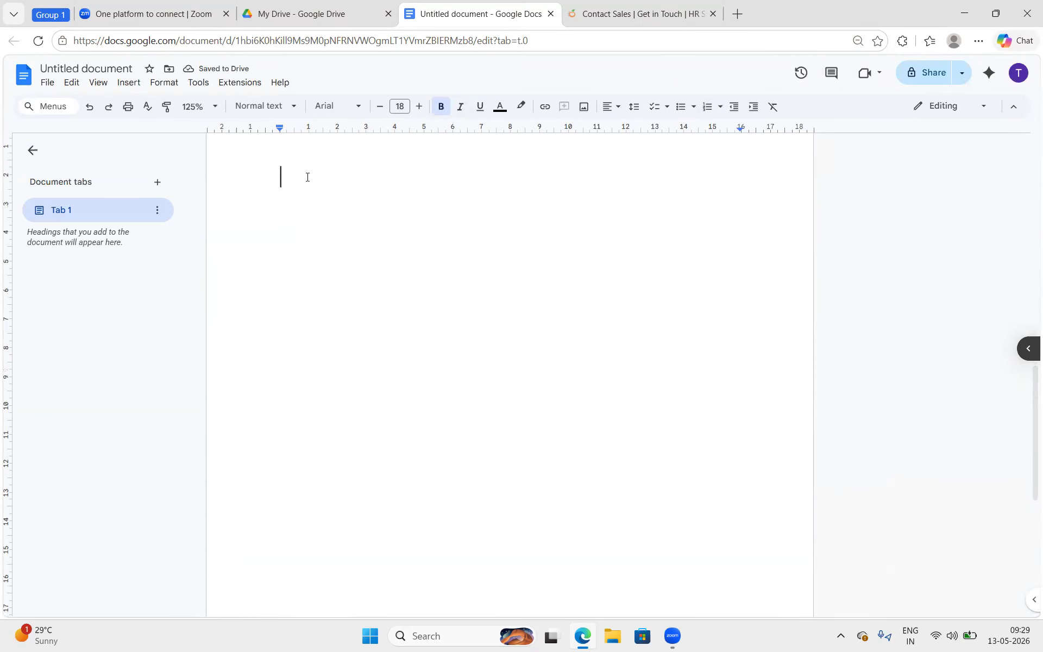
{"action": "type", "text": "Tricentis"}
{"action": "type", "text": "r"}
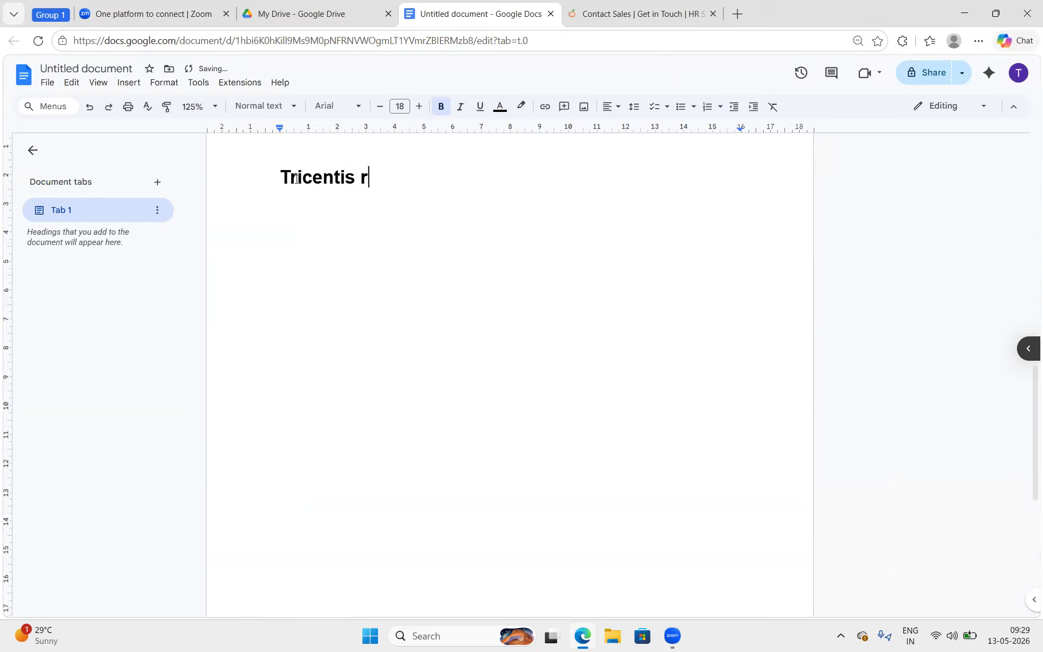
{"action": "type", "text": "eleased tw"}
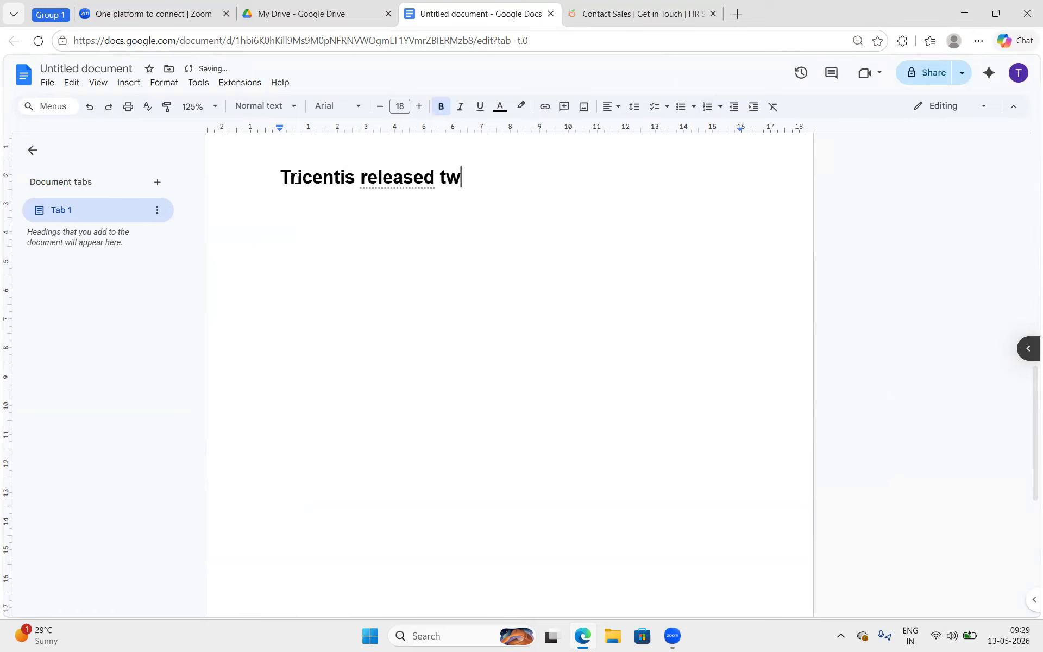
{"action": "type", "text": "o catageories"}
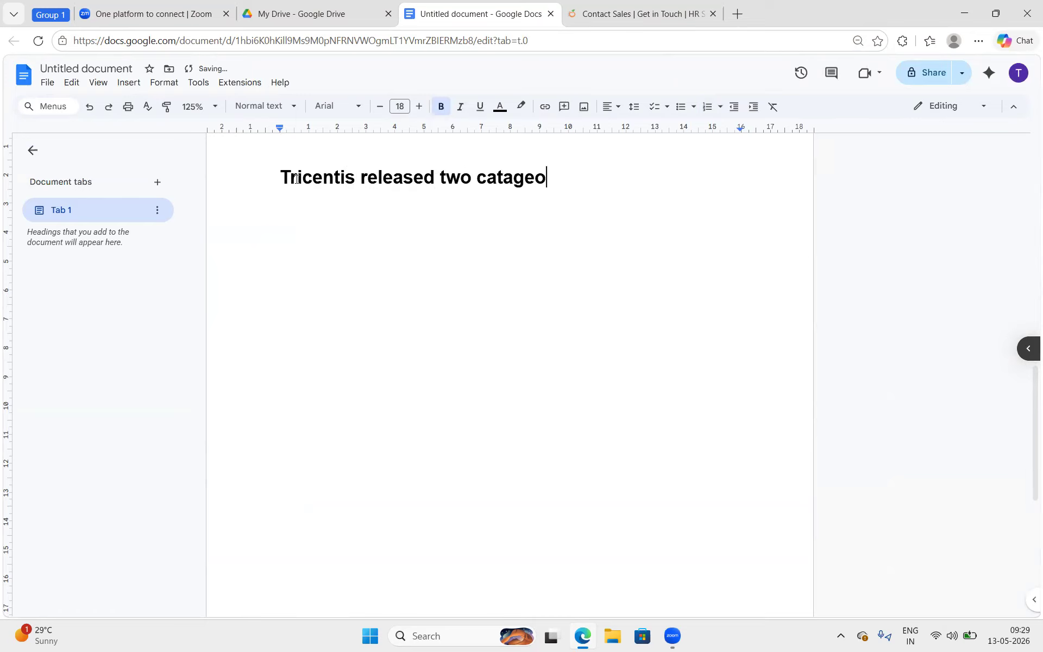
{"action": "key", "text": "Return"}
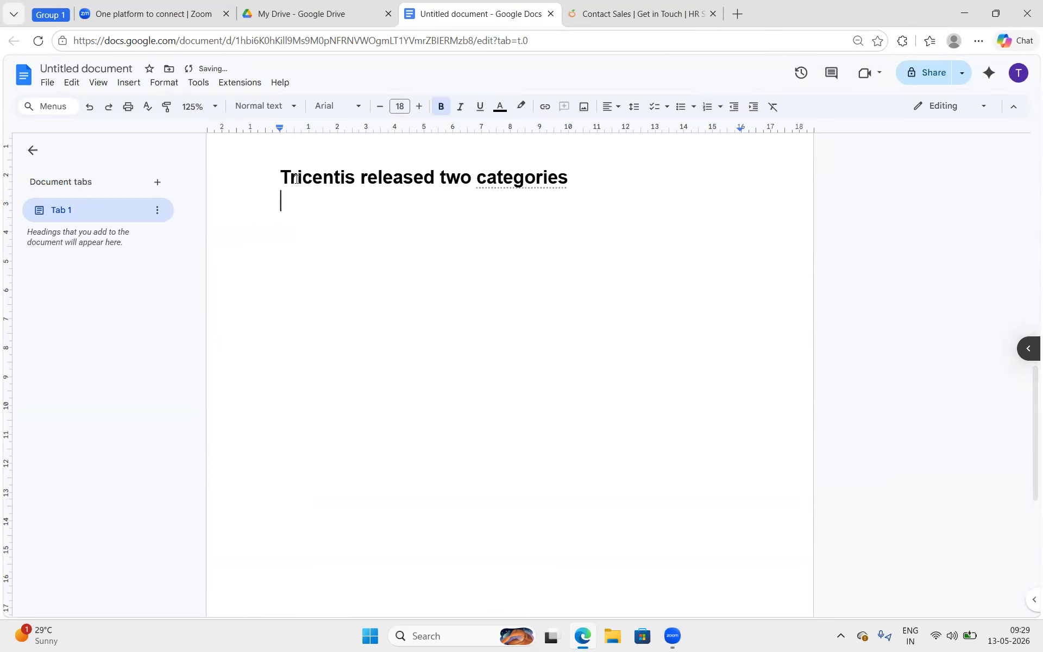
Step: Add a numbered list with the items "On-Prem Tosca" and "Cloud Tosca" under the Tricentis categories line
{"action": "key", "text": "ctrl+shift+7"}
{"action": "type", "text": "On"}
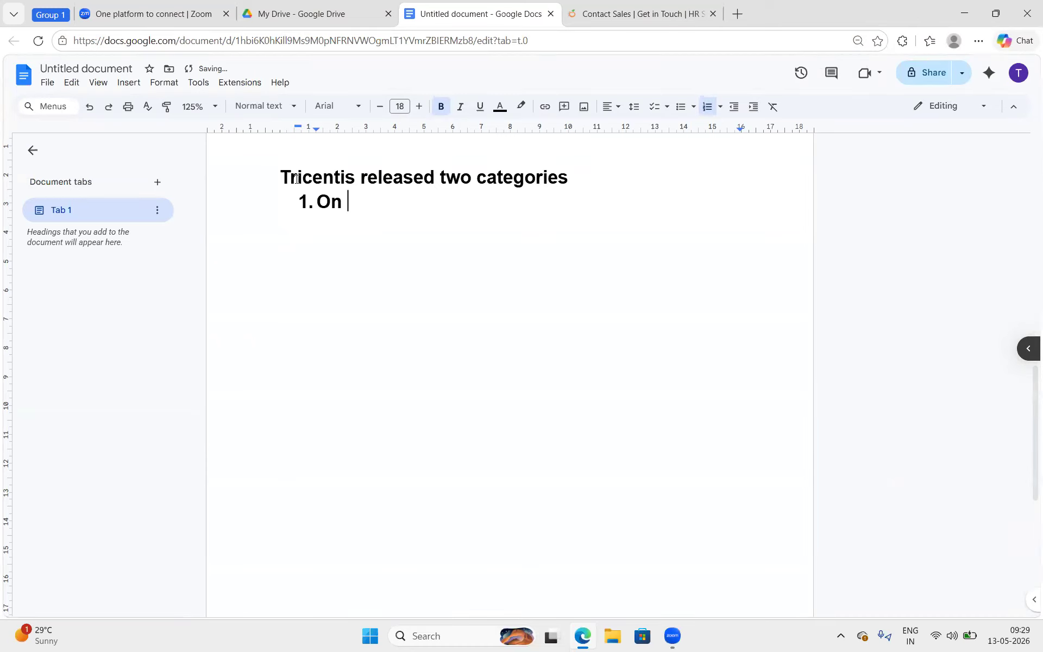
{"action": "key", "text": "BackSpace"}
{"action": "type", "text": "-Prem Tosca"}
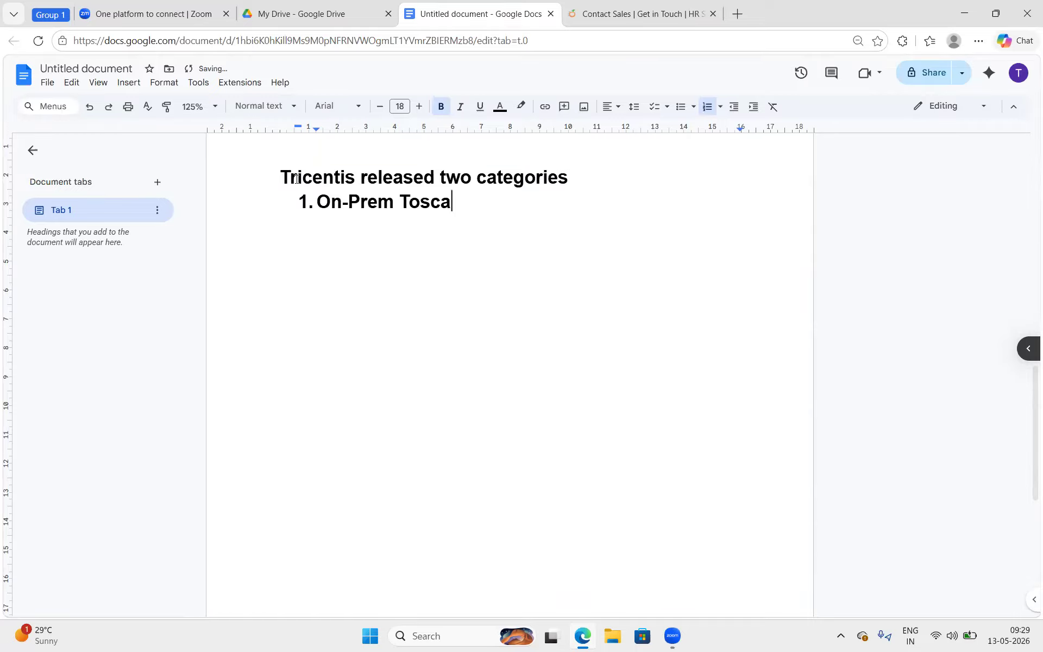
{"action": "key", "text": "Return"}
{"action": "type", "text": "Cloud Tosca"}
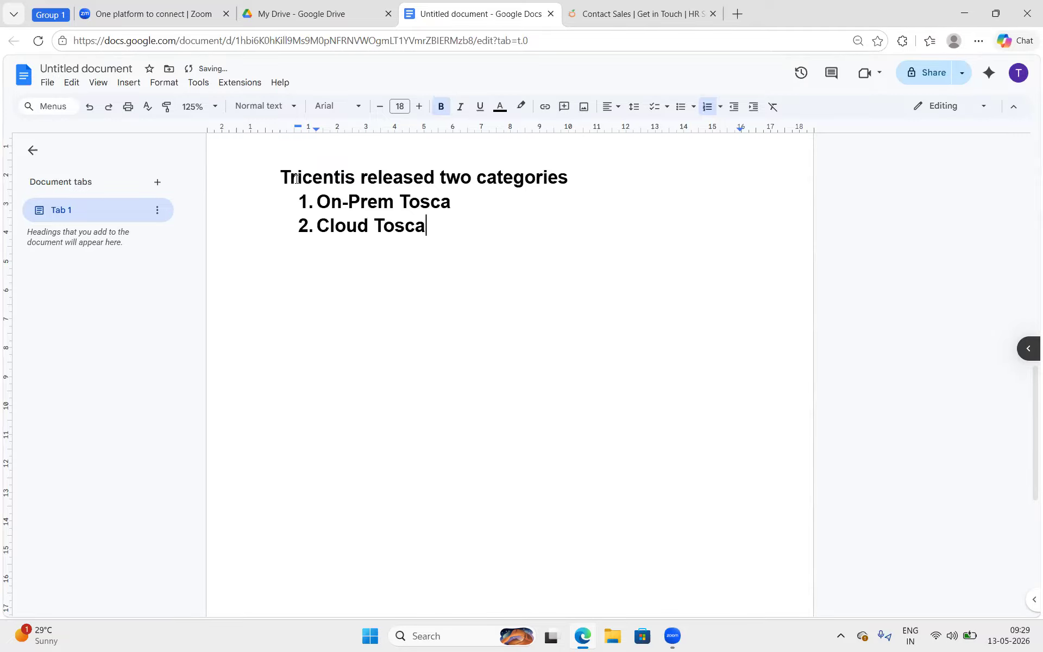
Step: Add the indented sub-item "Tosca Commander (installation required)" under On-Prem Tosca
{"action": "left_click", "coordinate": [486, 202]}
{"action": "left_click", "coordinate": [475, 207]}
{"action": "key", "text": "Return"}
{"action": "key", "text": "Tab"}
{"action": "type", "text": "T"}
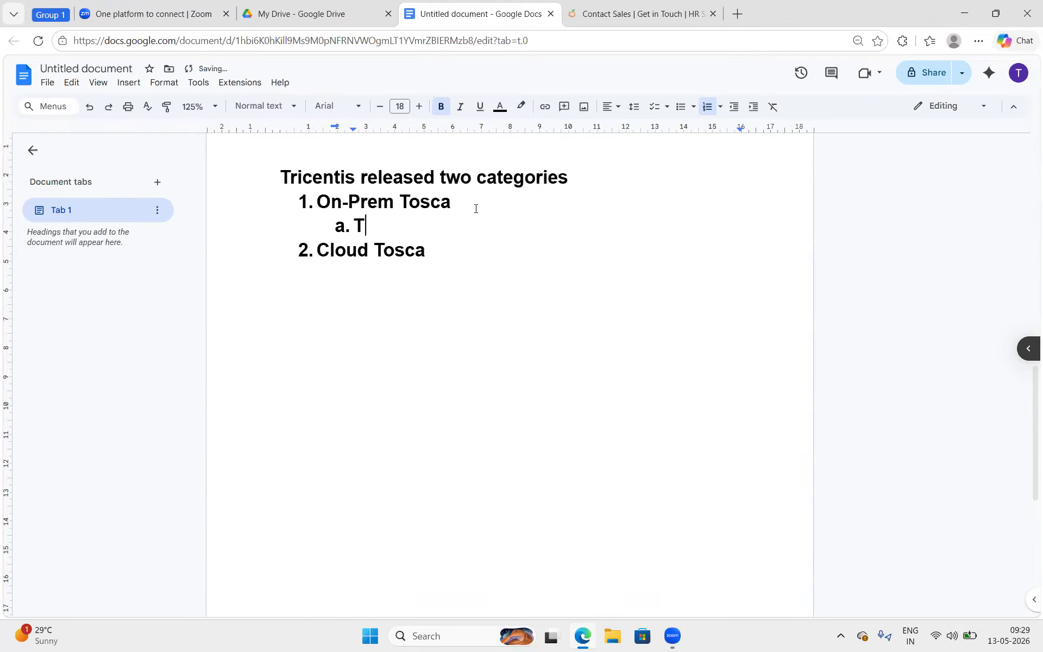
{"action": "type", "text": "osca Command"}
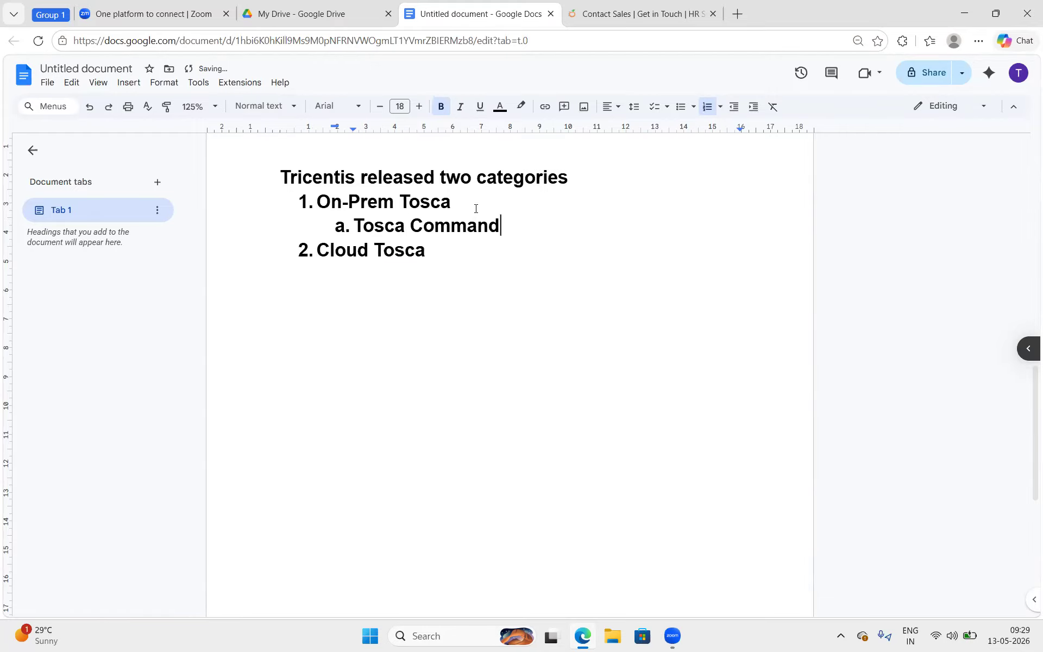
{"action": "type", "text": "er (installation r"}
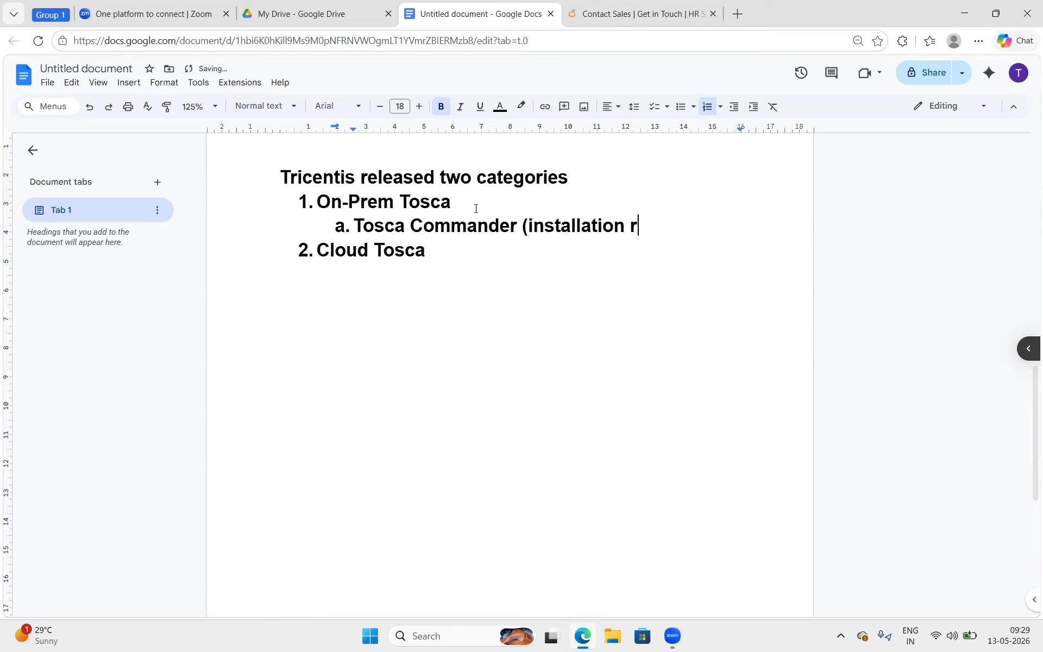
{"action": "type", "text": "equired)"}
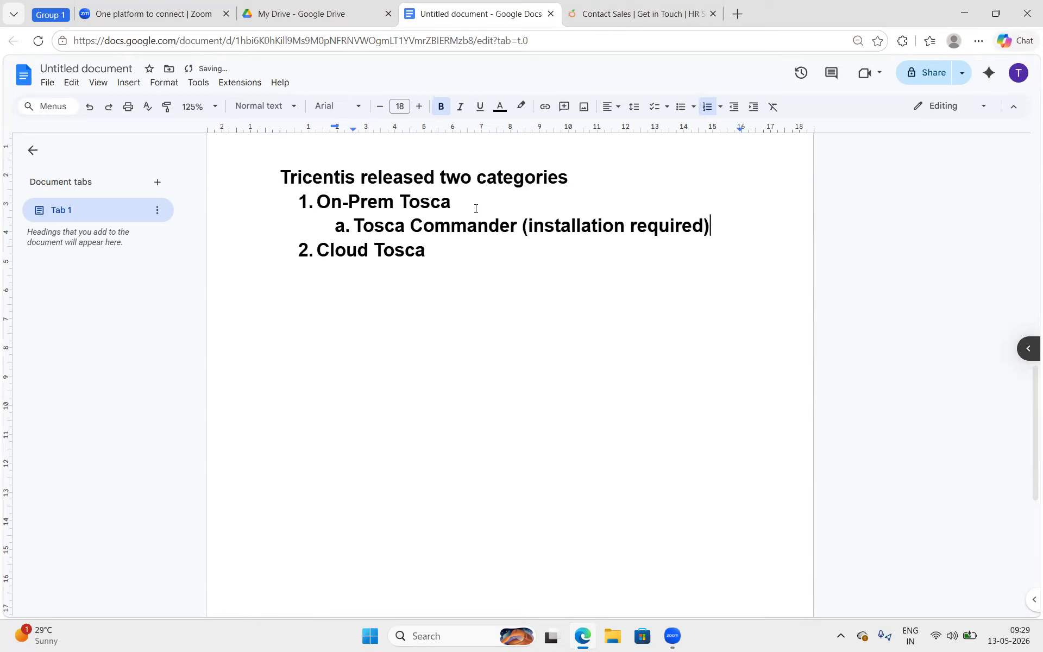
{"action": "left_click_drag", "start_coordinate": [354, 225], "coordinate": [518, 222]}
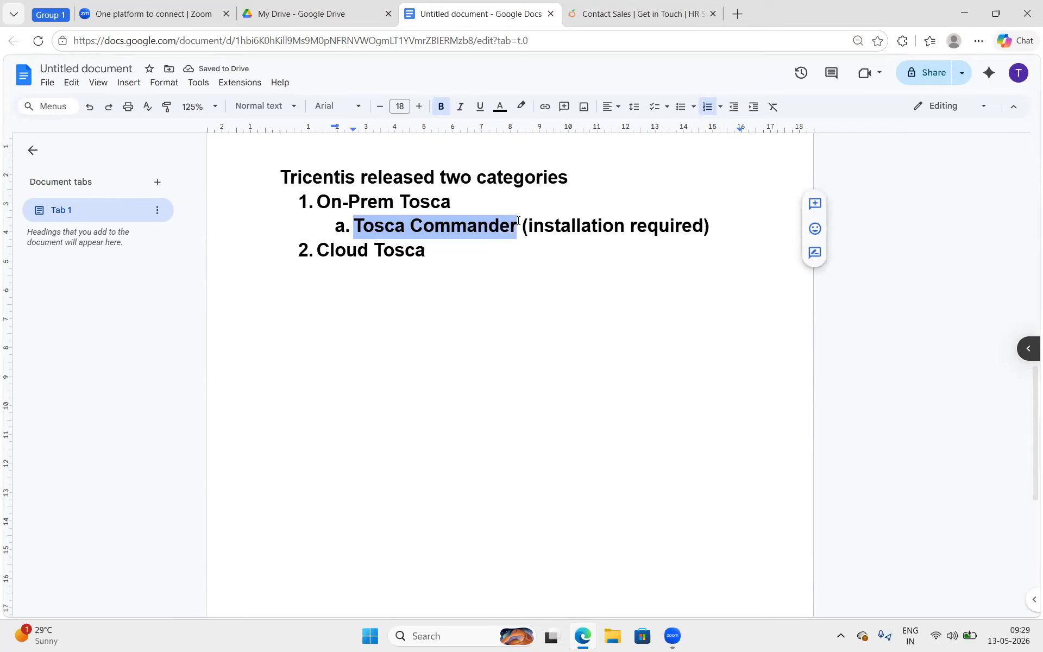
{"action": "left_click", "coordinate": [431, 257]}
{"action": "left_click_drag", "start_coordinate": [354, 225], "coordinate": [529, 222]}
{"action": "left_click", "coordinate": [451, 200]}
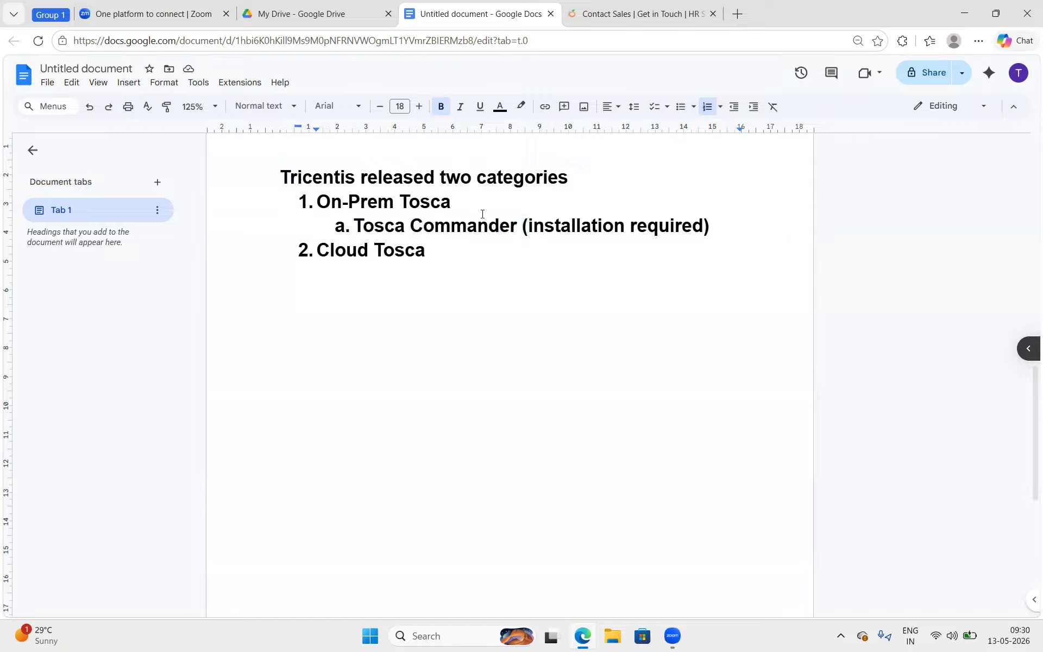
{"action": "left_click_drag", "start_coordinate": [477, 225], "coordinate": [379, 222]}
{"action": "left_click", "coordinate": [450, 201]}
{"action": "left_click_drag", "start_coordinate": [450, 201], "coordinate": [324, 200]}
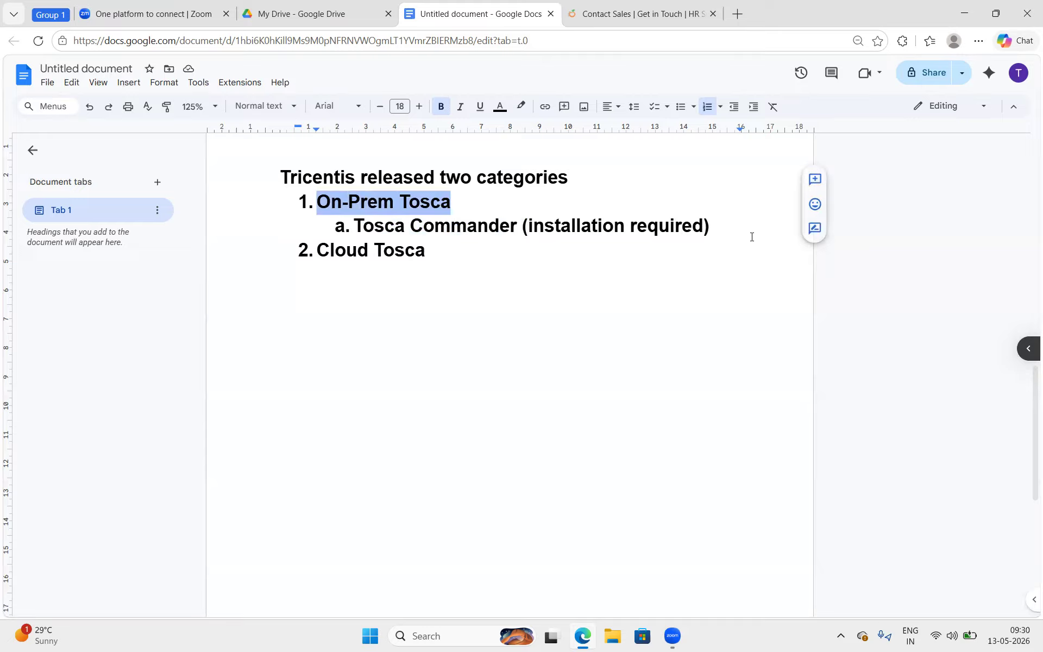
Step: Insert a blank unnumbered line between the Tosca Commander sub-item and Cloud Tosca
{"action": "left_click", "coordinate": [728, 228]}
{"action": "key", "text": "Return"}
{"action": "key", "text": "Return"}
{"action": "key", "text": "Return"}
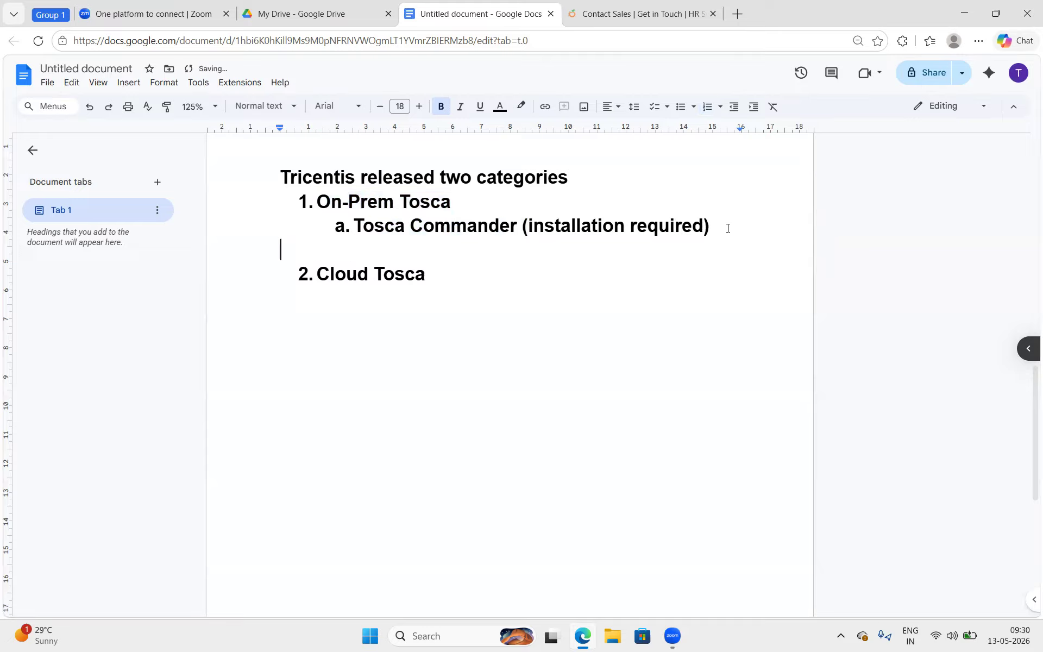
Step: Add the indented sub-item "SAAS Server (via URI)" under Cloud Tosca
{"action": "left_click", "coordinate": [475, 283]}
{"action": "key", "text": "Return"}
{"action": "key", "text": "Tab"}
{"action": "type", "text": "SA"}
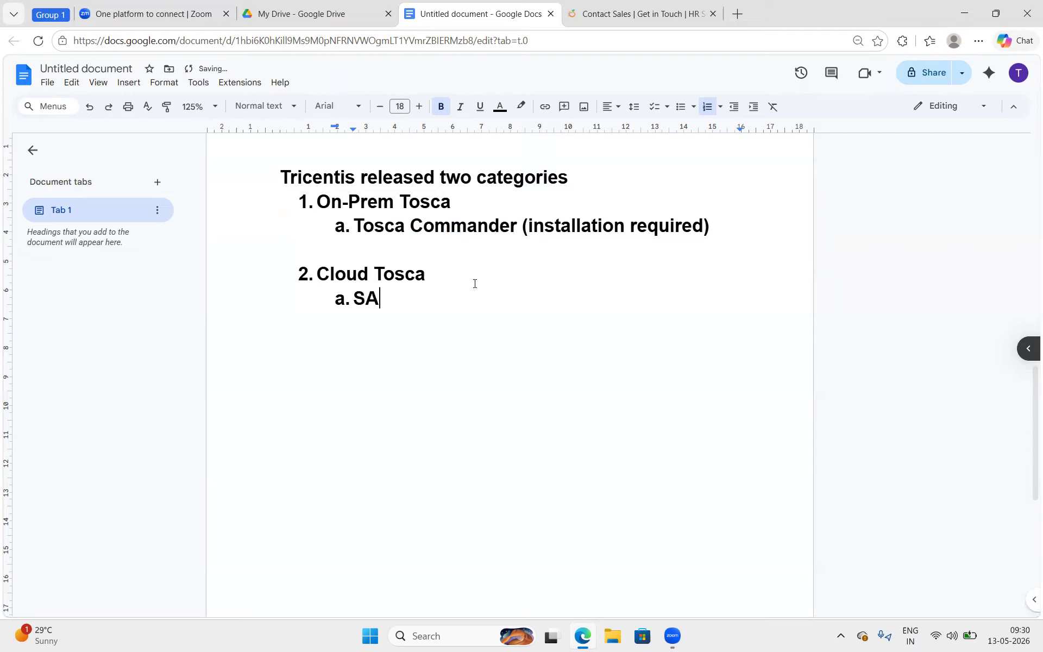
{"action": "type", "text": "AS Server "}
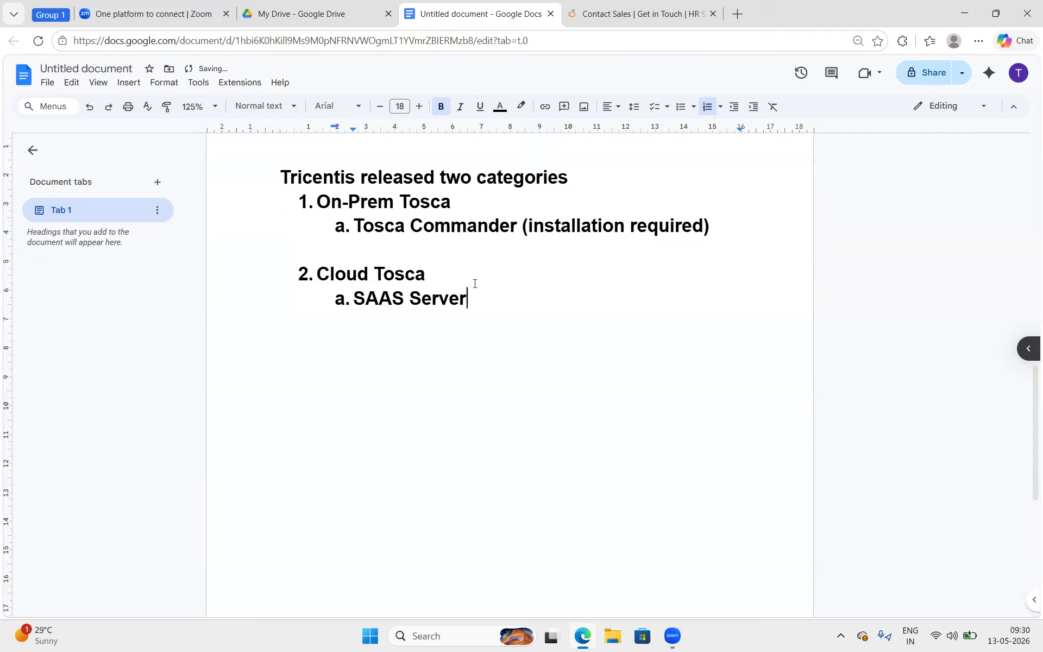
{"action": "type", "text": "(iva URI)"}
{"action": "left_click_drag", "start_coordinate": [570, 303], "coordinate": [543, 299]}
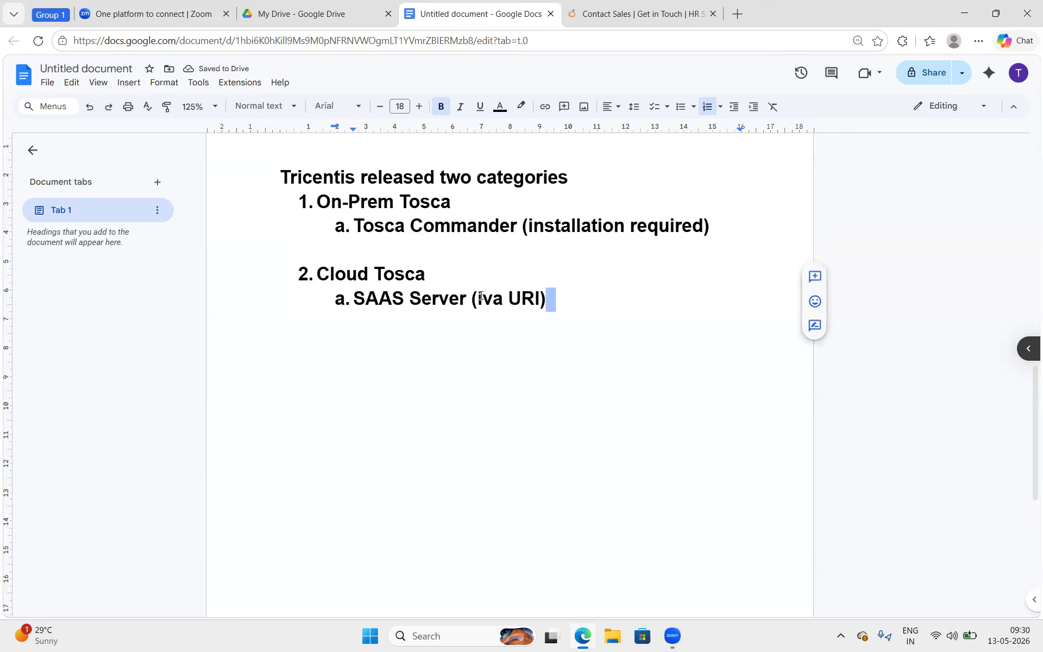
{"action": "left_click", "coordinate": [479, 298]}
{"action": "left_click_drag", "start_coordinate": [480, 298], "coordinate": [504, 298]}
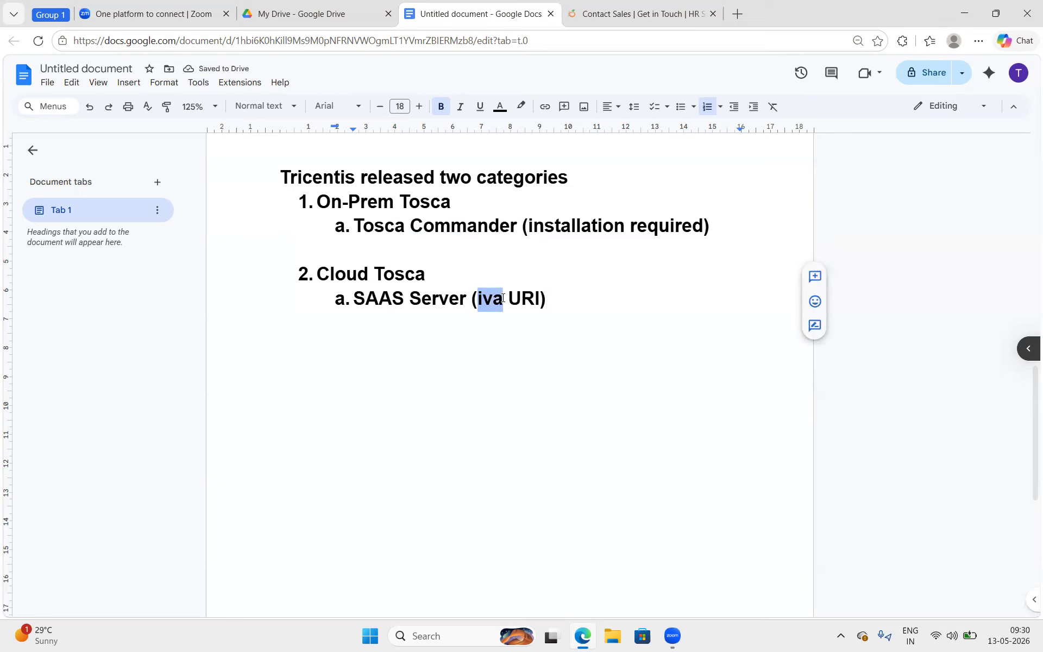
{"action": "type", "text": "via"}
{"action": "left_click_drag", "start_coordinate": [577, 294], "coordinate": [345, 287]}
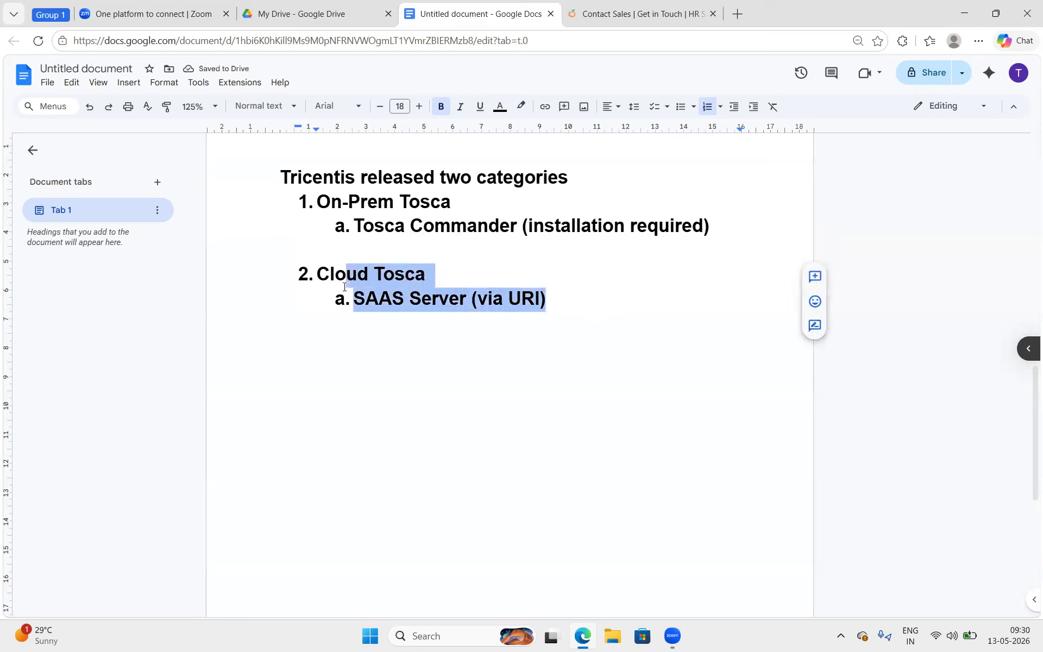
{"action": "left_click", "coordinate": [628, 312]}
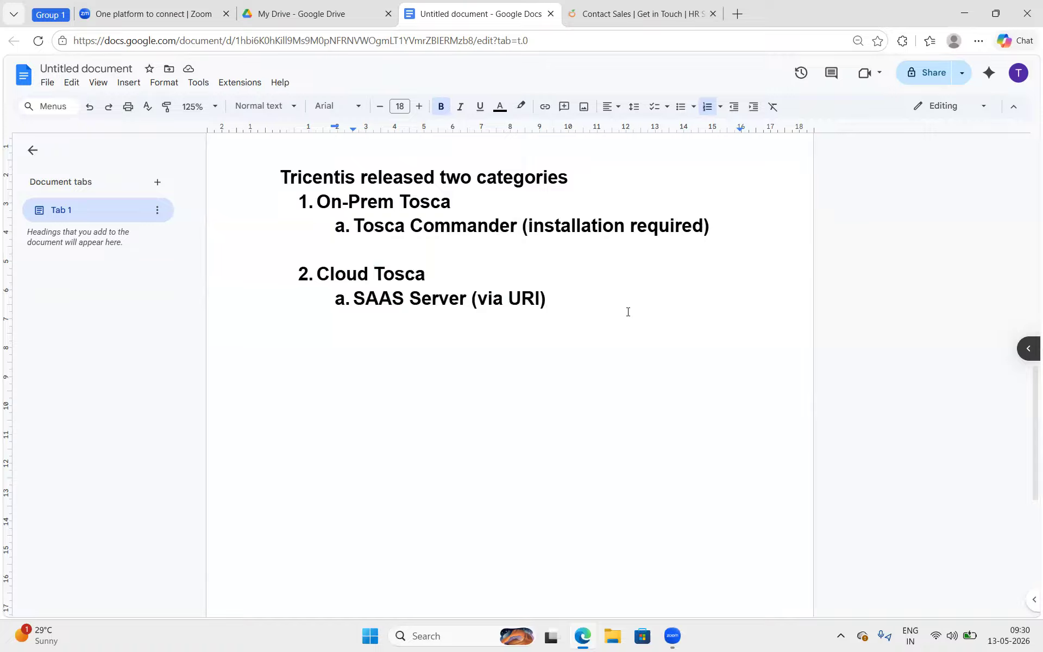
{"action": "left_click_drag", "start_coordinate": [282, 321], "coordinate": [310, 276]}
{"action": "left_click", "coordinate": [478, 329]}
{"action": "left_click_drag", "start_coordinate": [557, 299], "coordinate": [307, 276]}
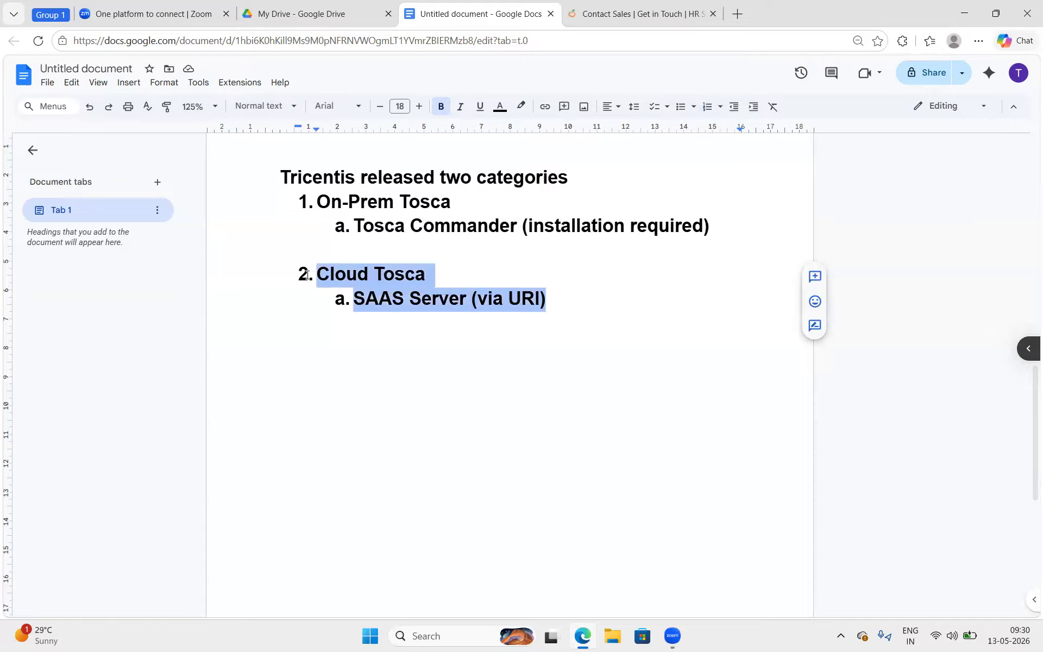
{"action": "left_click_drag", "start_coordinate": [378, 201], "coordinate": [459, 205]}
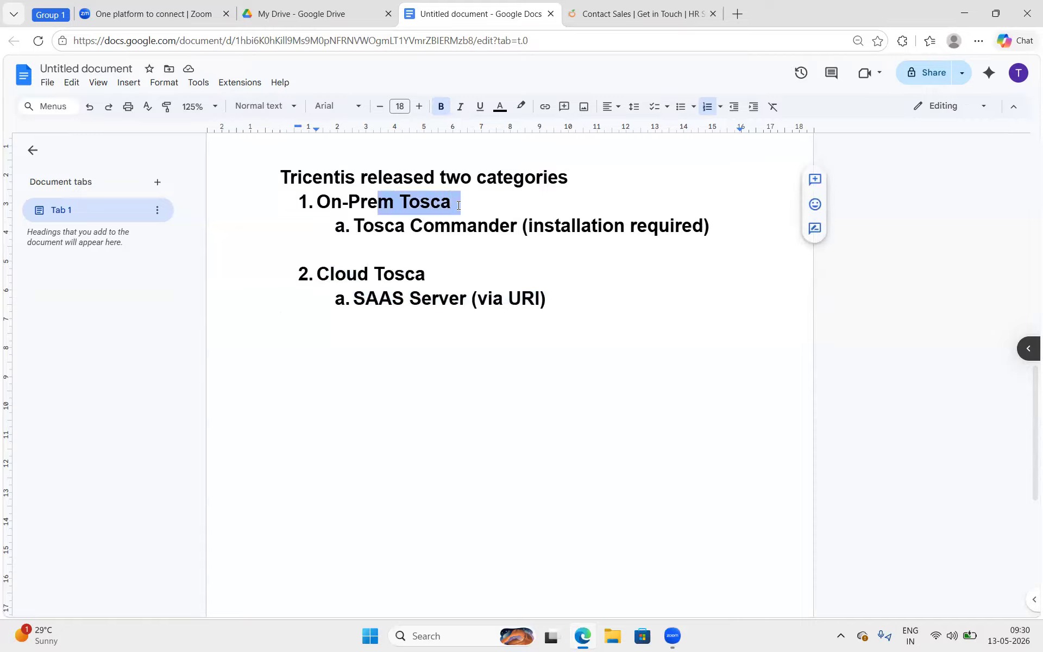
Step: Underline the heading line "Tricentis released two categories"
{"action": "left_click_drag", "start_coordinate": [606, 176], "coordinate": [267, 163]}
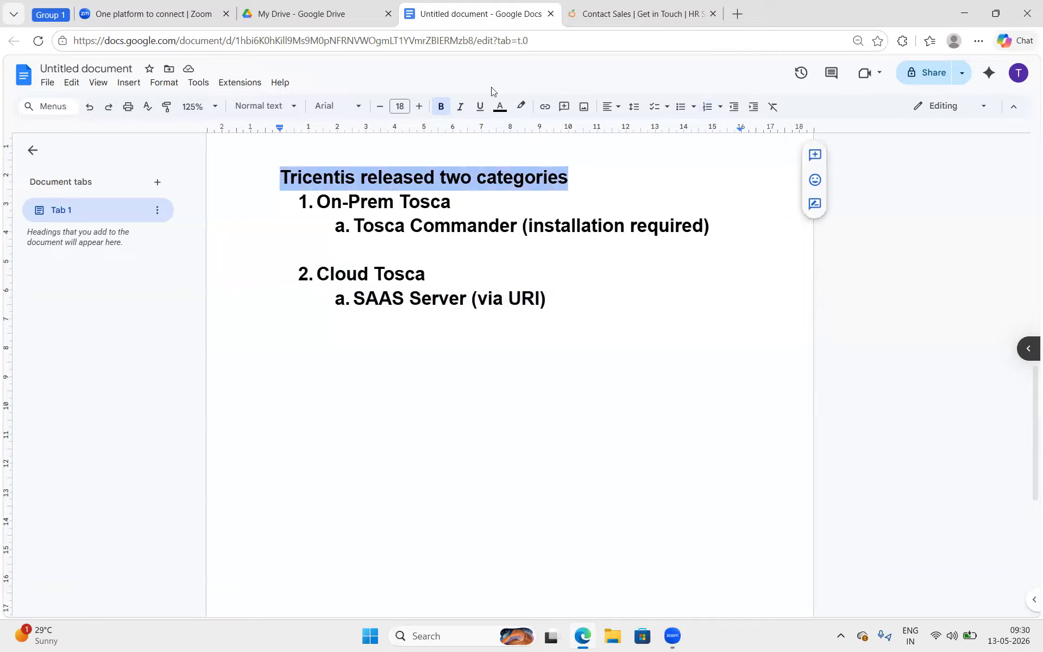
{"action": "left_click", "coordinate": [481, 107]}
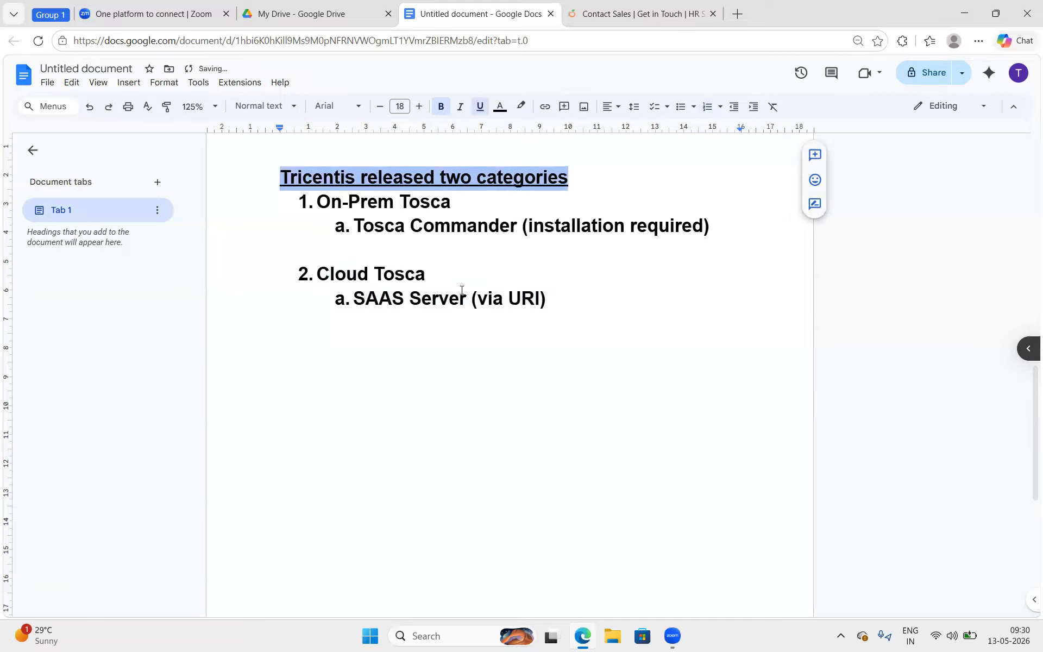
{"action": "left_click_drag", "start_coordinate": [557, 301], "coordinate": [272, 198]}
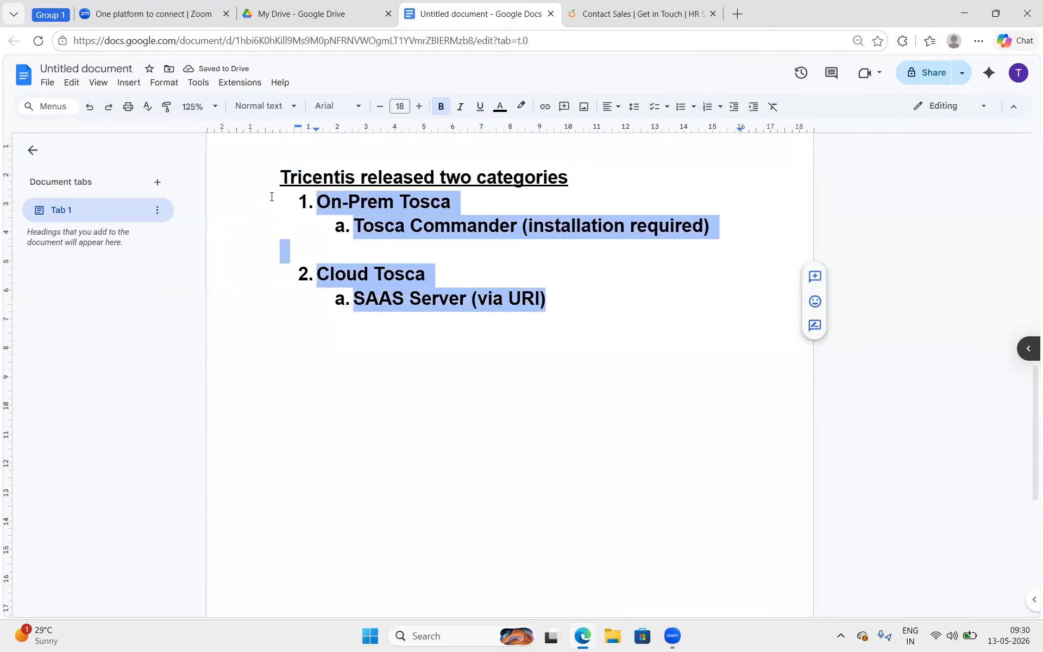
{"action": "left_click", "coordinate": [477, 181]}
{"action": "left_click_drag", "start_coordinate": [570, 296], "coordinate": [315, 177]}
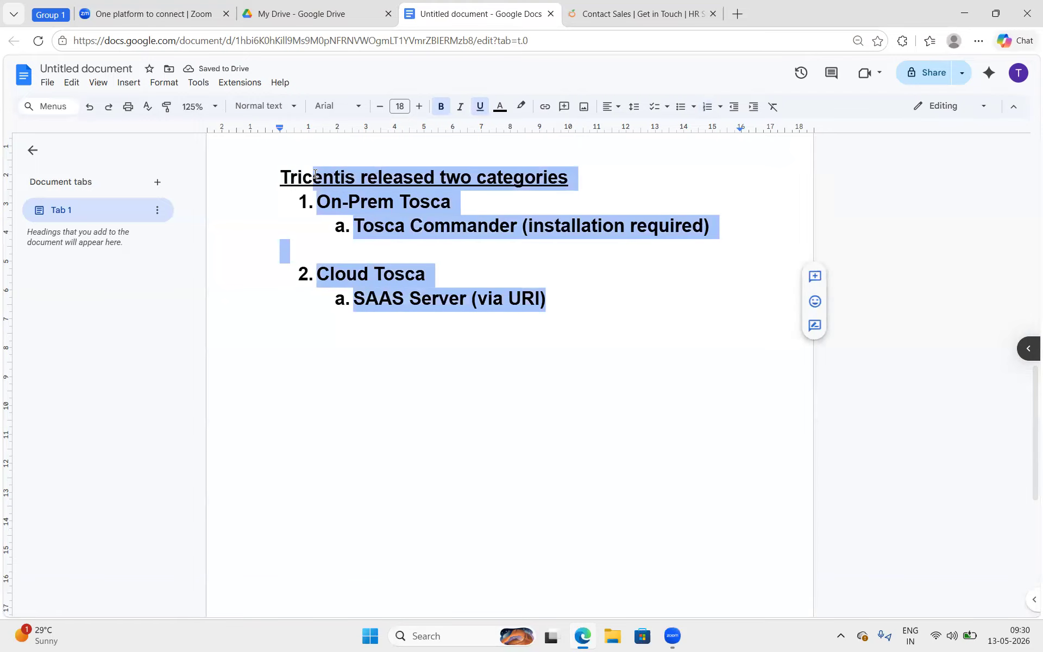
{"action": "left_click_drag", "start_coordinate": [474, 227], "coordinate": [405, 205]}
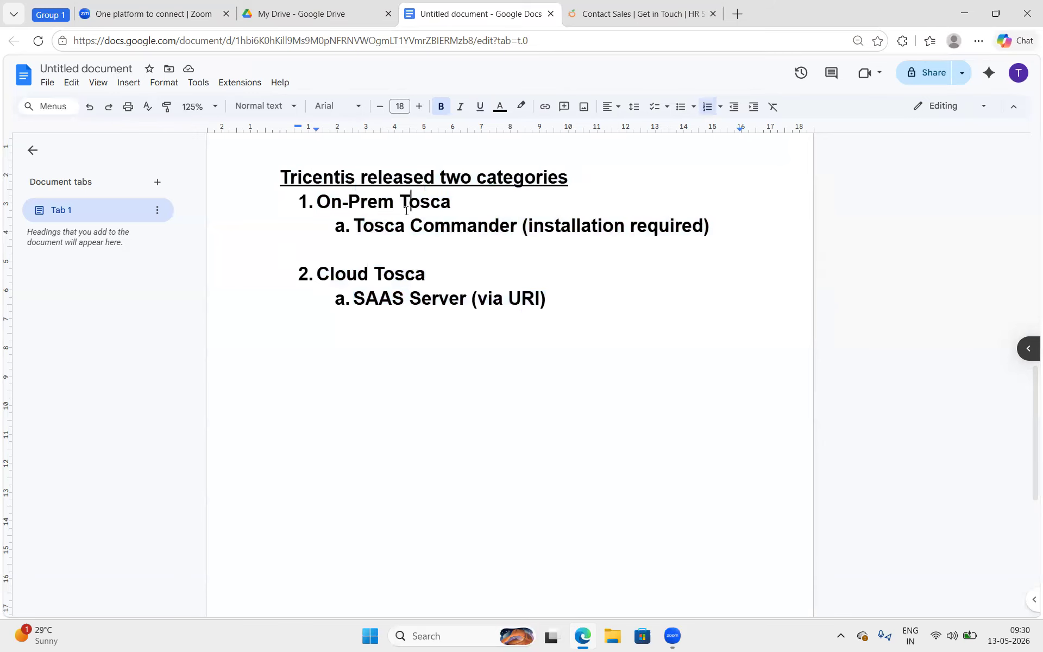
{"action": "left_click_drag", "start_coordinate": [403, 272], "coordinate": [682, 296]}
{"action": "left_click", "coordinate": [681, 297]}
Step: Search the computer for "Tosca" and launch the Tosca Commander application
{"action": "left_click", "coordinate": [419, 638]}
{"action": "type", "text": "Tosca"}
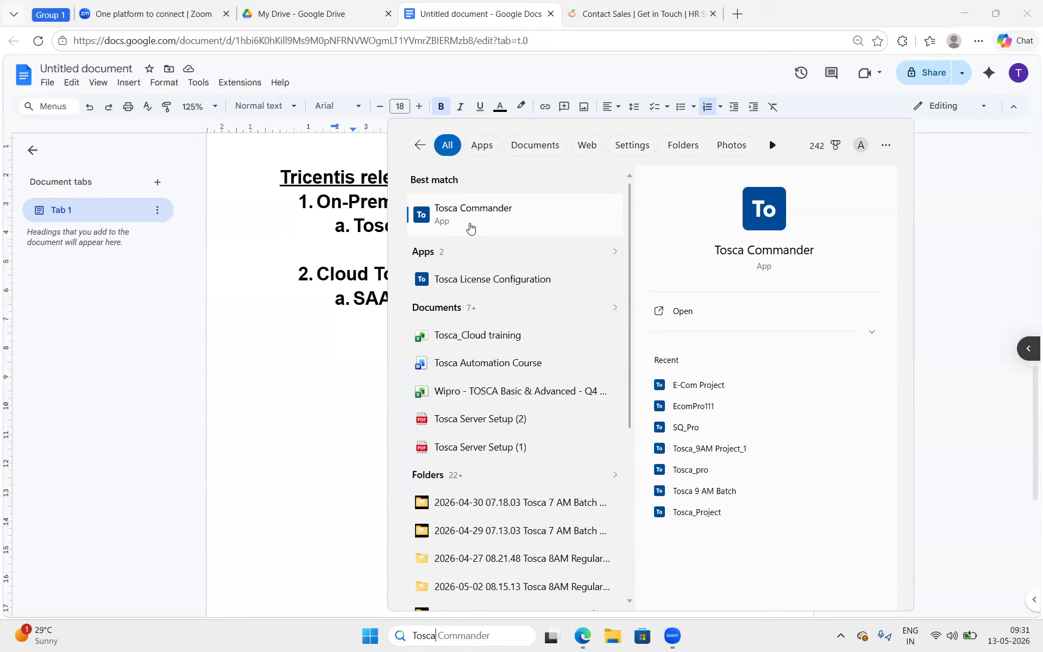
{"action": "left_click", "coordinate": [471, 228]}
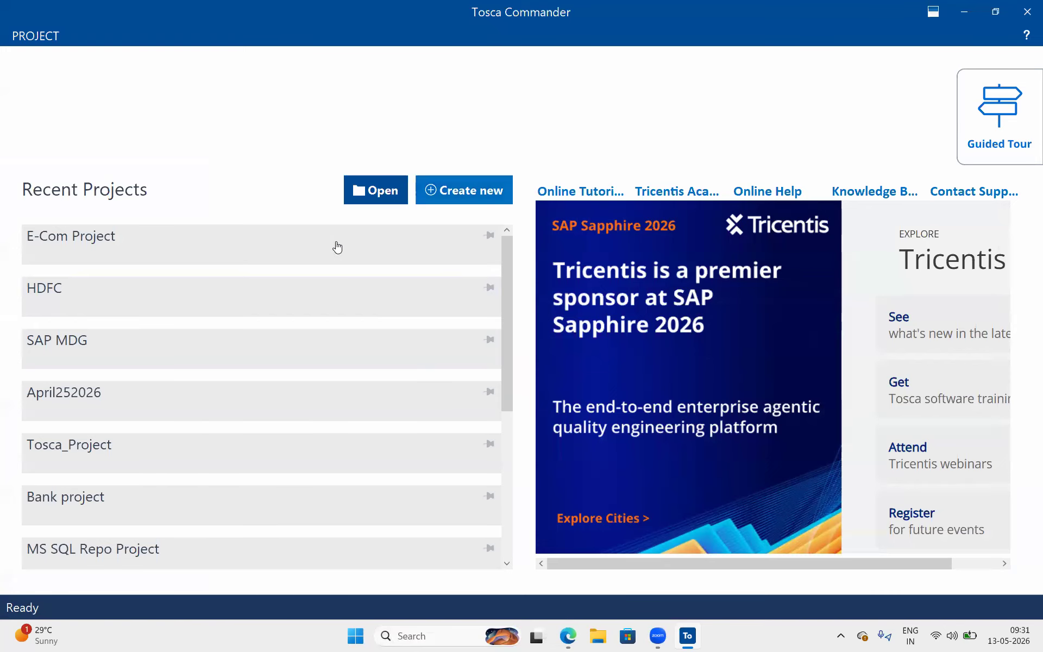
Step: Open the recent project E-Com Project and log in as Admin with the account password
{"action": "left_click", "coordinate": [313, 242]}
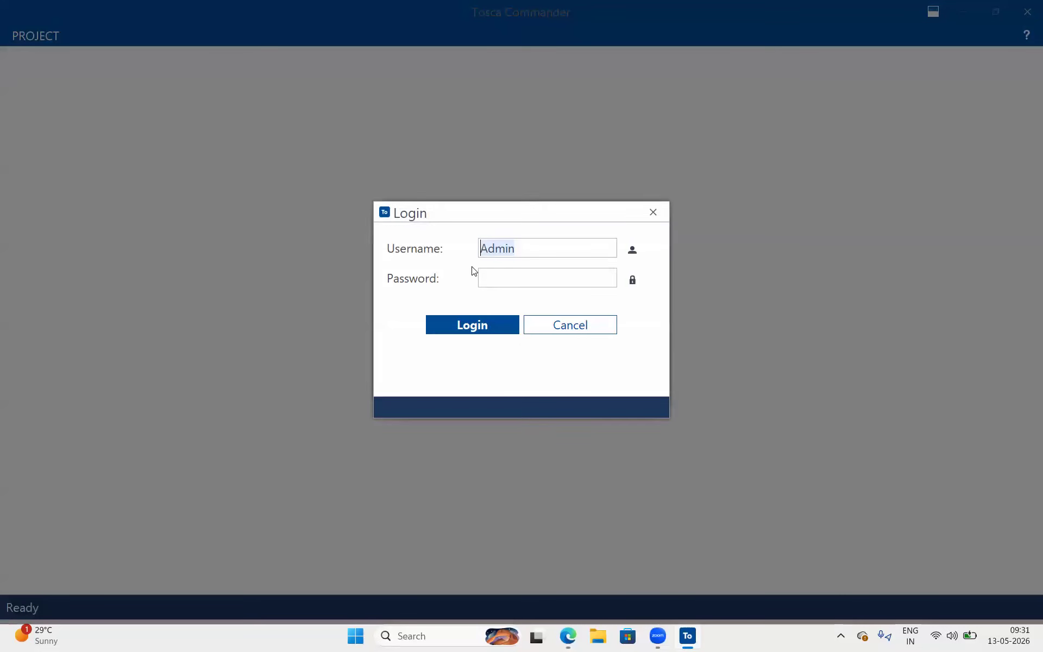
{"action": "left_click", "coordinate": [500, 274]}
{"action": "type", "text": "************"}
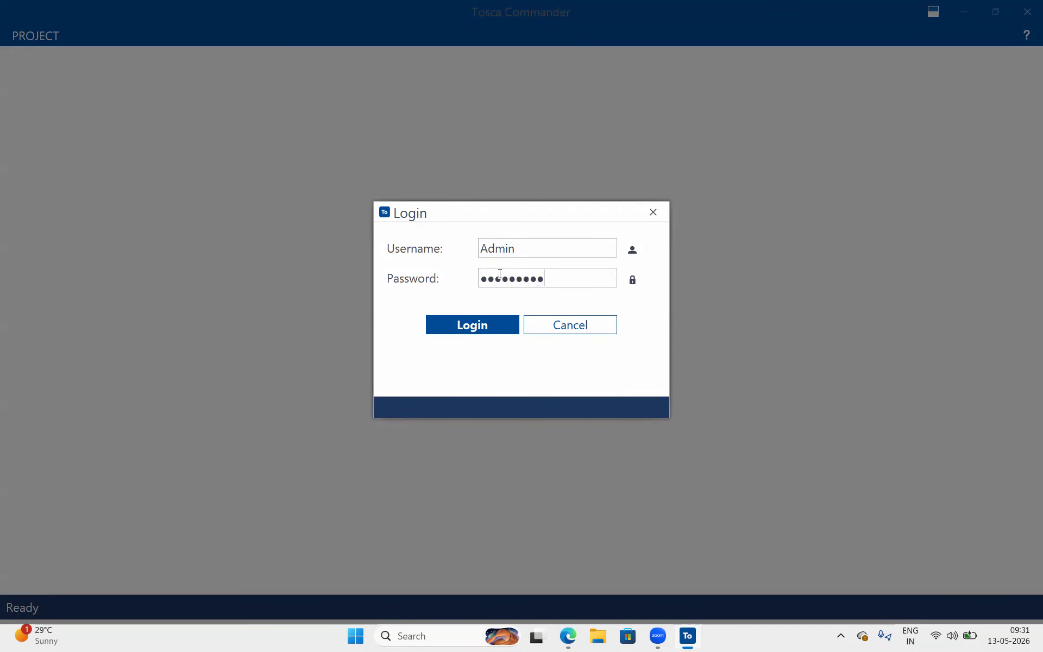
{"action": "key", "text": "Return"}
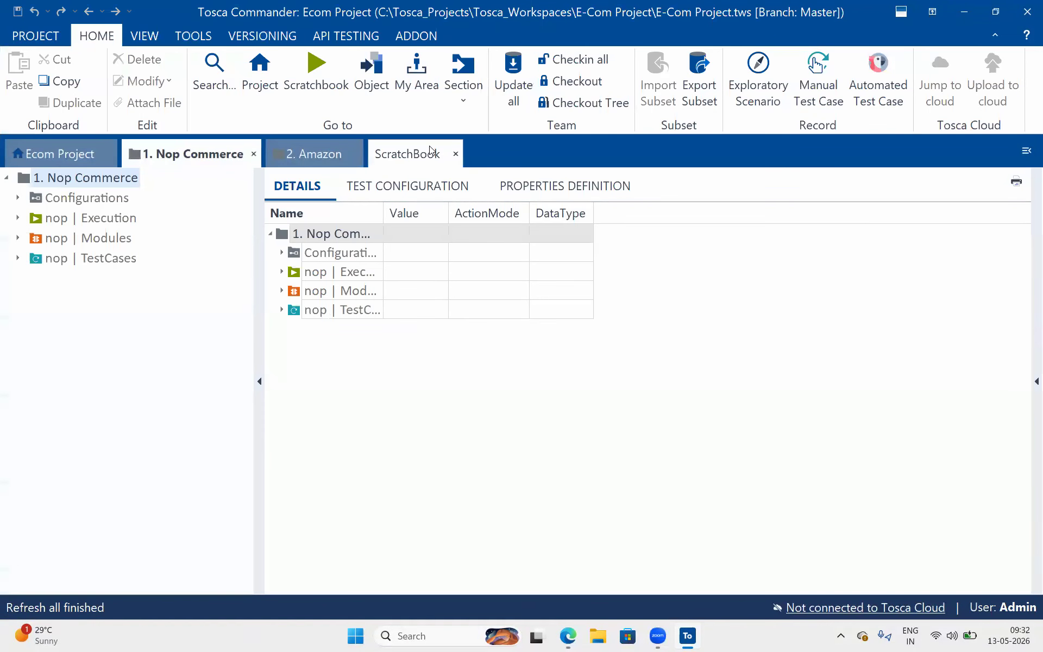
Step: Look through the Ecom Project, Amazon and ScratchBook views and return to the Nop Commerce folder
{"action": "left_click", "coordinate": [103, 154]}
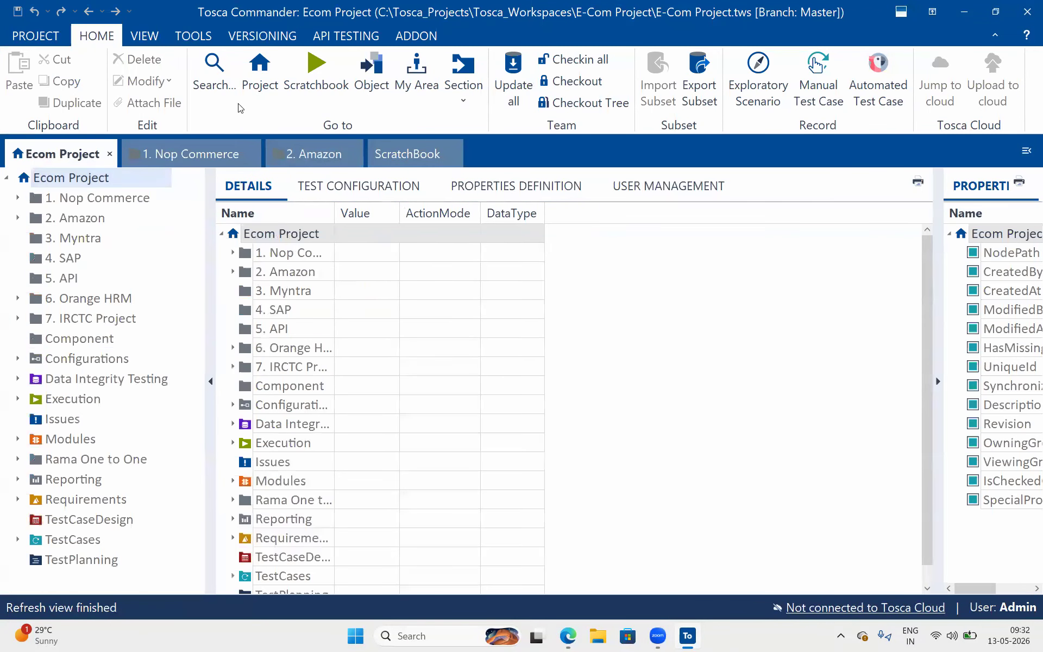
{"action": "left_click", "coordinate": [163, 146]}
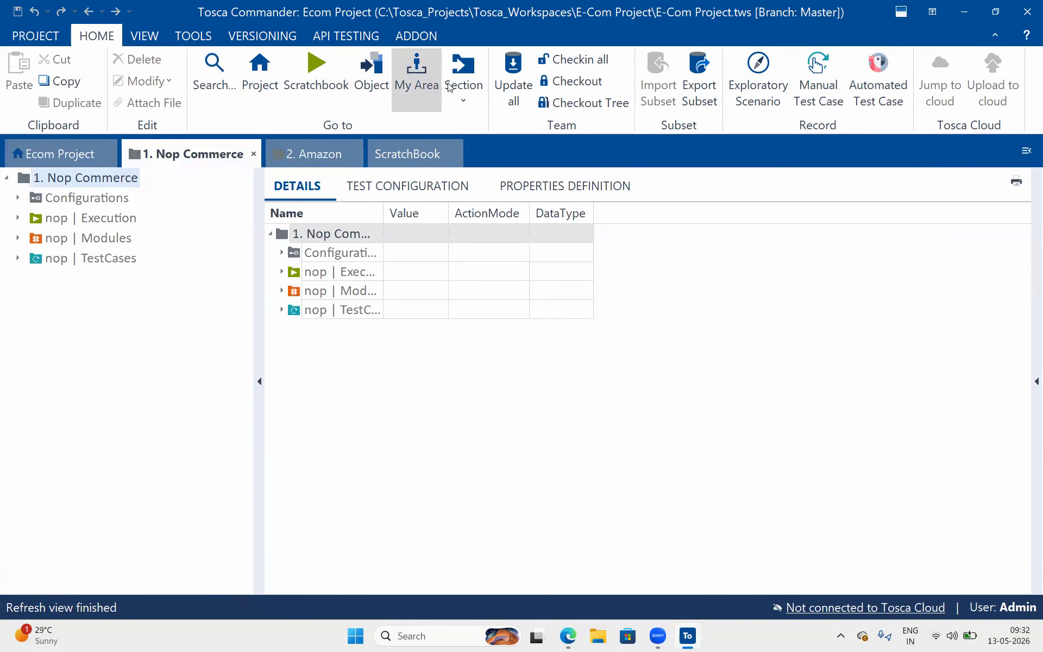
{"action": "left_click", "coordinate": [307, 156]}
{"action": "left_click", "coordinate": [415, 161]}
{"action": "left_click", "coordinate": [206, 155]}
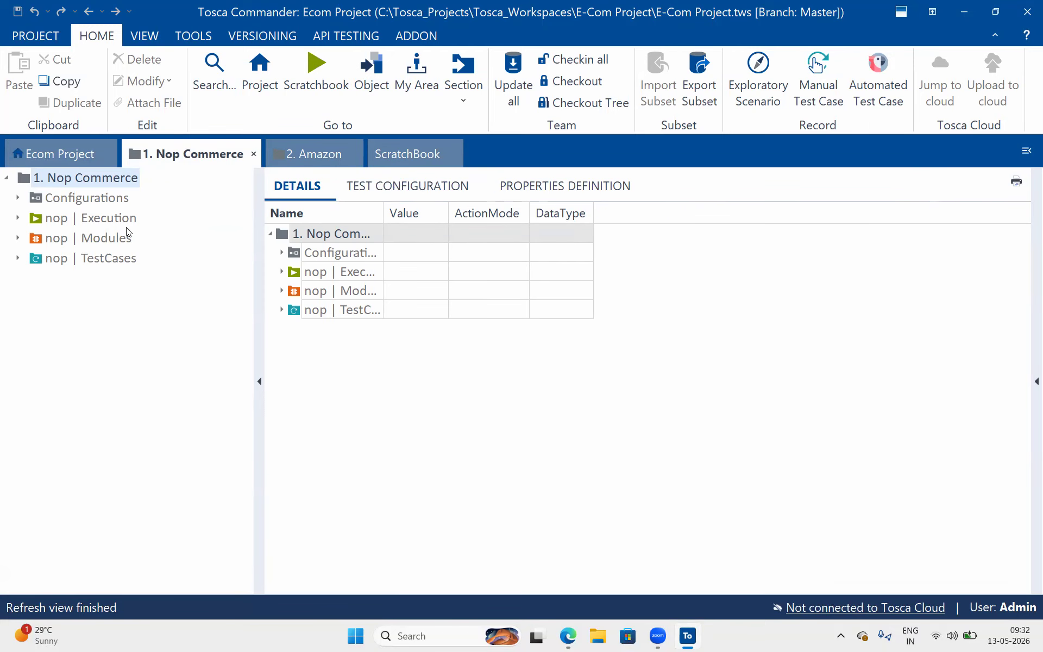
Step: Show the "Click on Add to cart using index" test case from nop | TestCases with all its test steps expanded
{"action": "left_click", "coordinate": [18, 258]}
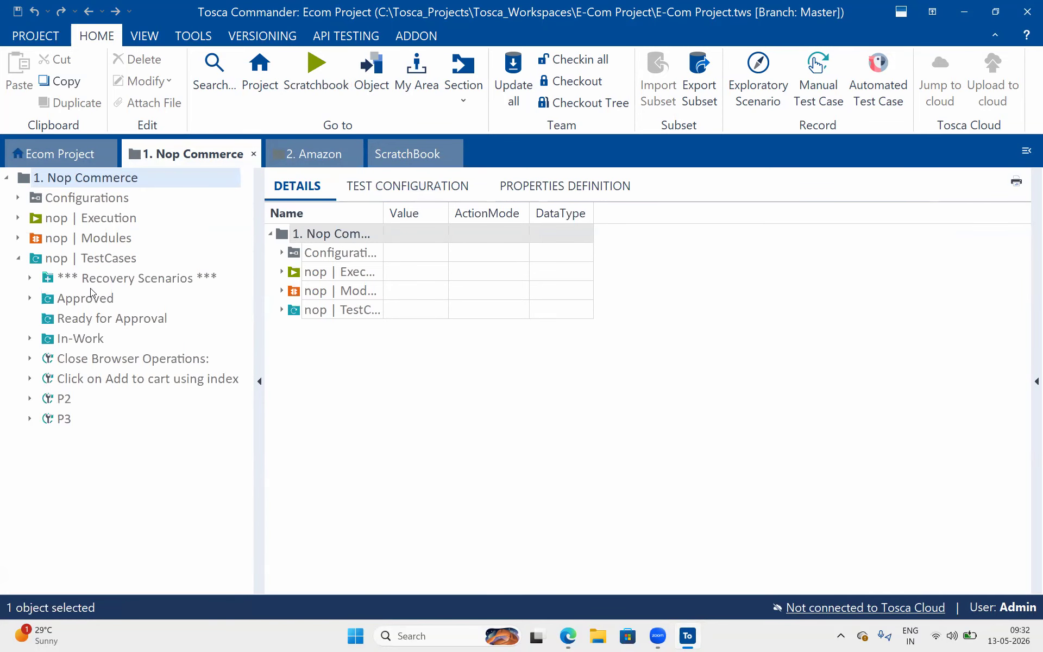
{"action": "left_click", "coordinate": [82, 379]}
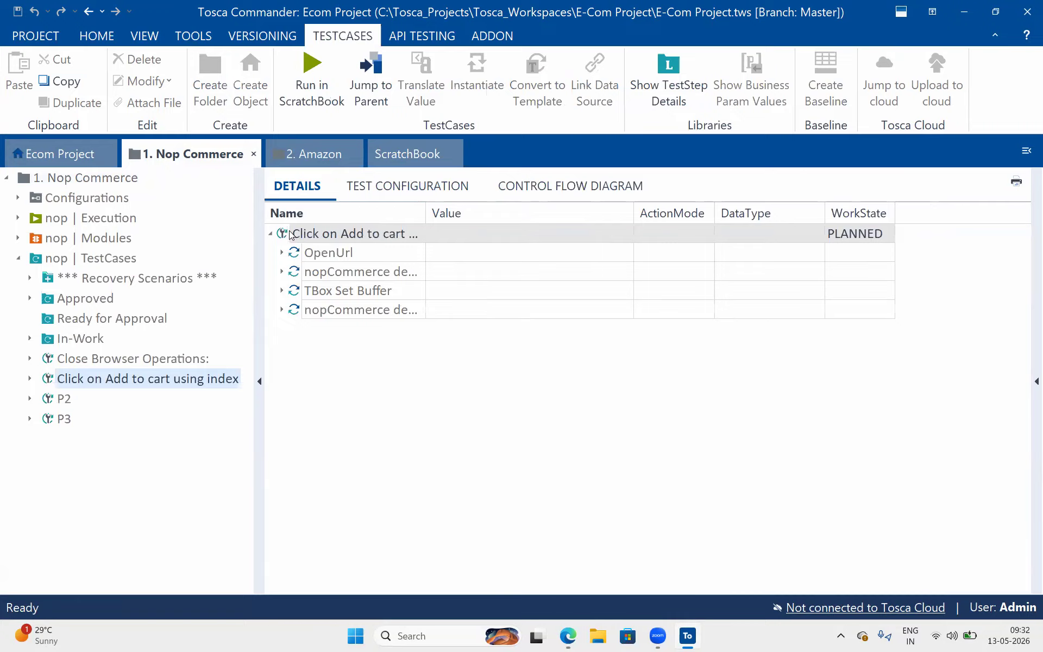
{"action": "right_click", "coordinate": [289, 233]}
{"action": "left_click", "coordinate": [448, 232]}
Step: Expand the Approved test case folder and widen the Name column to review the full test step names and values
{"action": "left_click", "coordinate": [31, 303]}
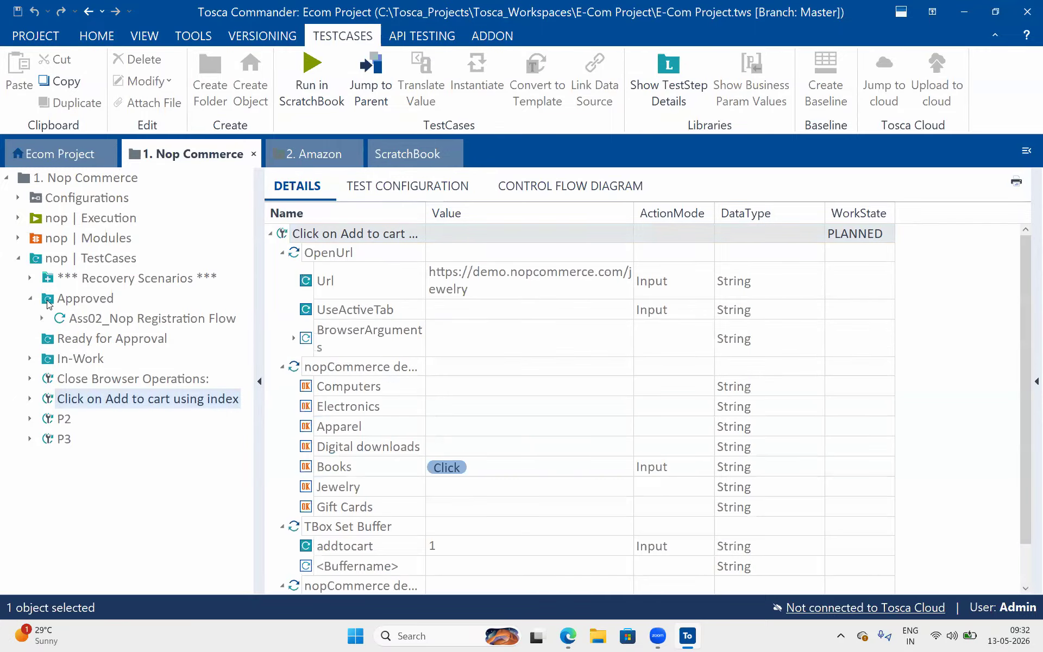
{"action": "left_click", "coordinate": [493, 337]}
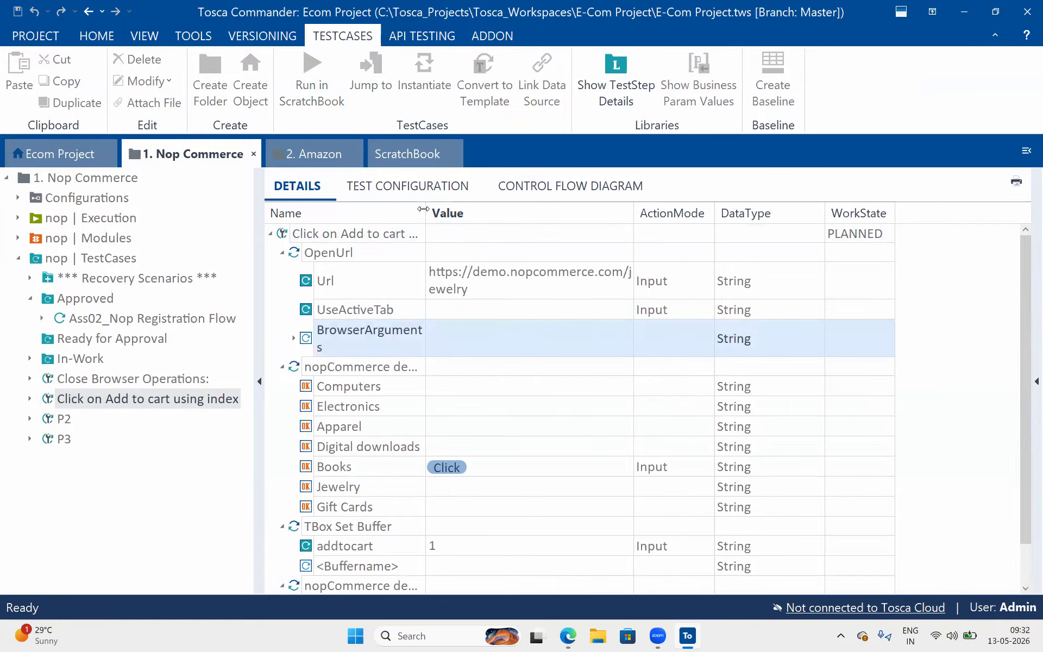
{"action": "left_click_drag", "start_coordinate": [424, 212], "coordinate": [508, 202]}
{"action": "scroll", "coordinate": [587, 311], "scroll_direction": "down", "scroll_amount": 1}
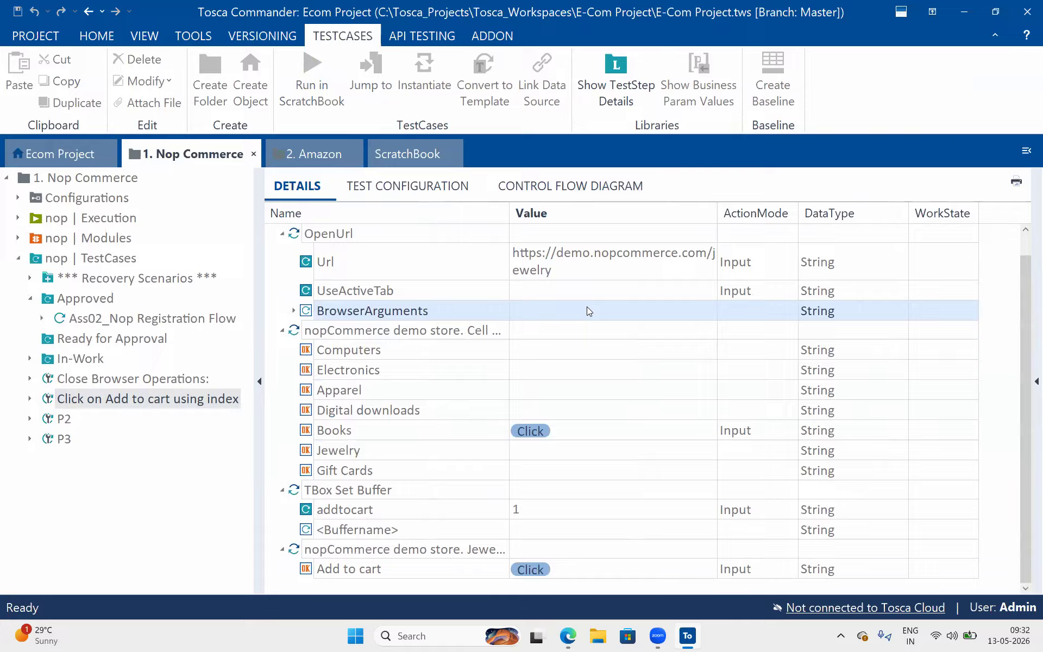
{"action": "scroll", "coordinate": [587, 307], "scroll_direction": "up", "scroll_amount": 1}
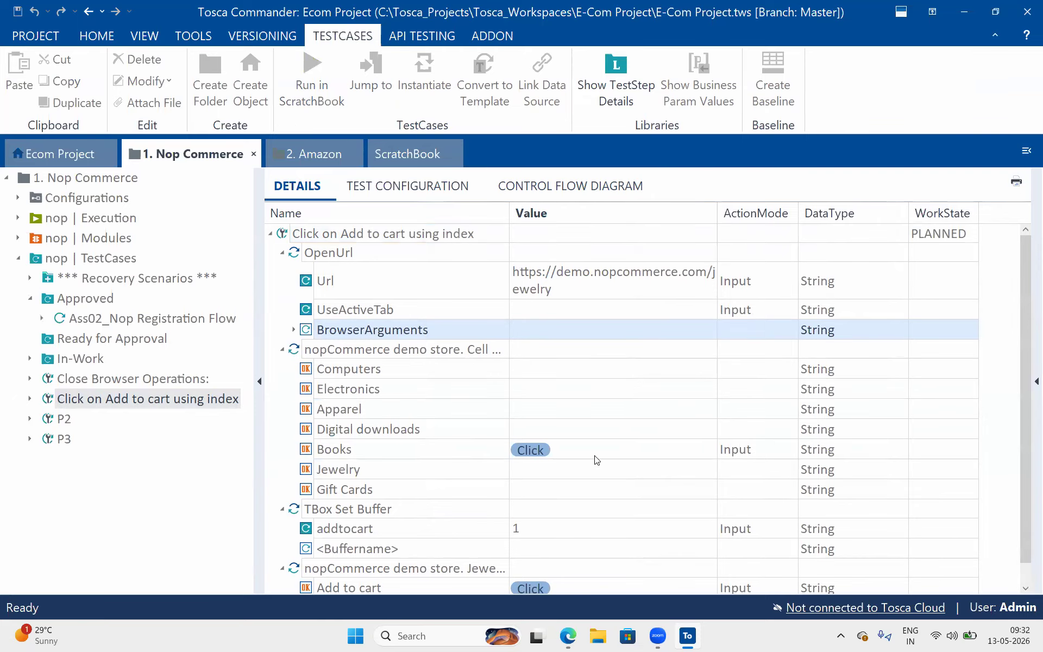
Step: Expand all steps of the approved Ass02_Nop Registration Flow test case and examine them from Pre-condition to Post-condition
{"action": "left_click", "coordinate": [199, 312]}
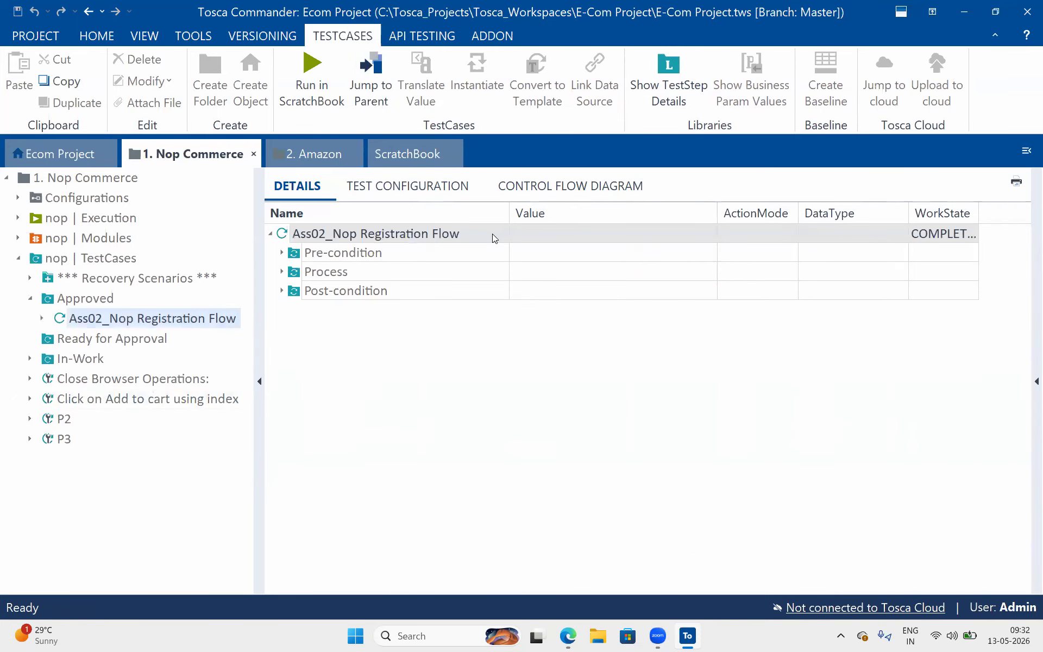
{"action": "right_click", "coordinate": [492, 234]}
{"action": "left_click", "coordinate": [652, 235]}
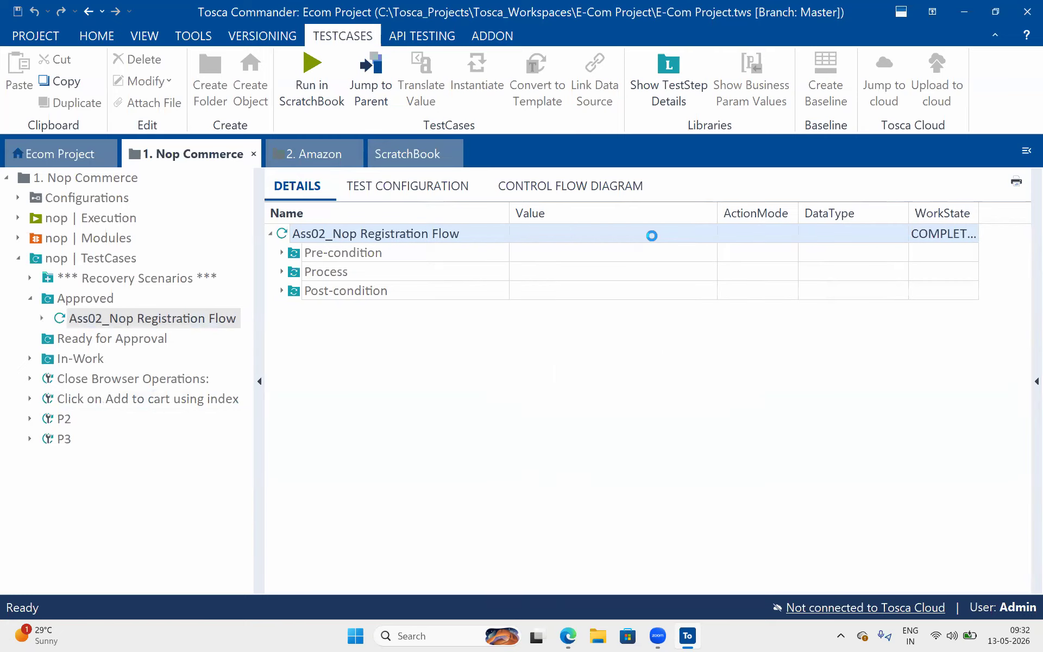
{"action": "scroll", "coordinate": [659, 558], "scroll_direction": "down", "scroll_amount": 3}
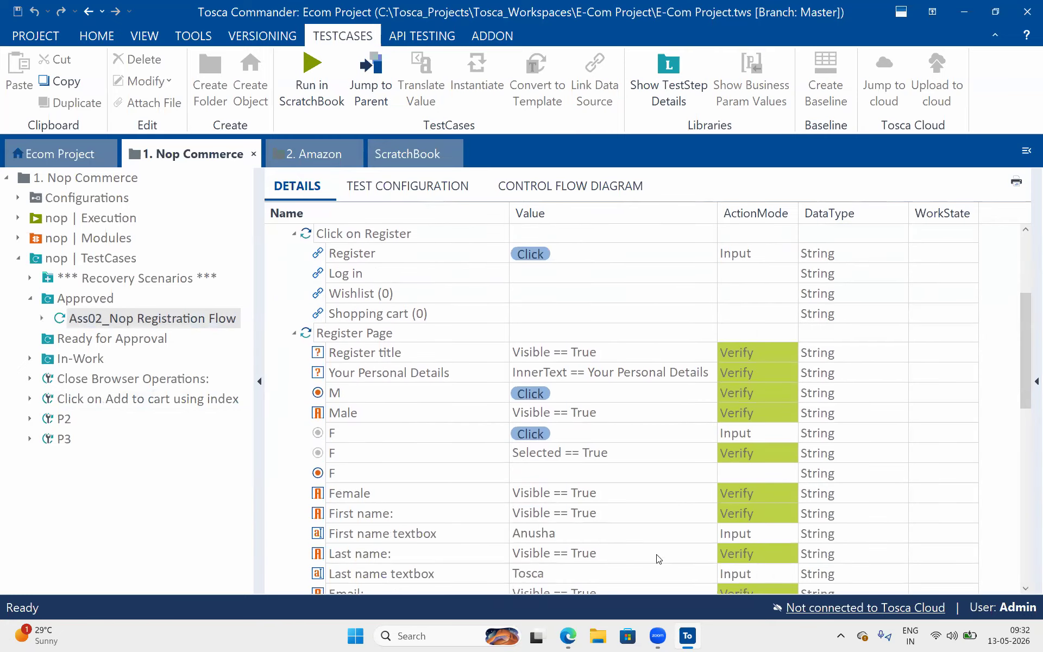
{"action": "scroll", "coordinate": [659, 559], "scroll_direction": "down", "scroll_amount": 10}
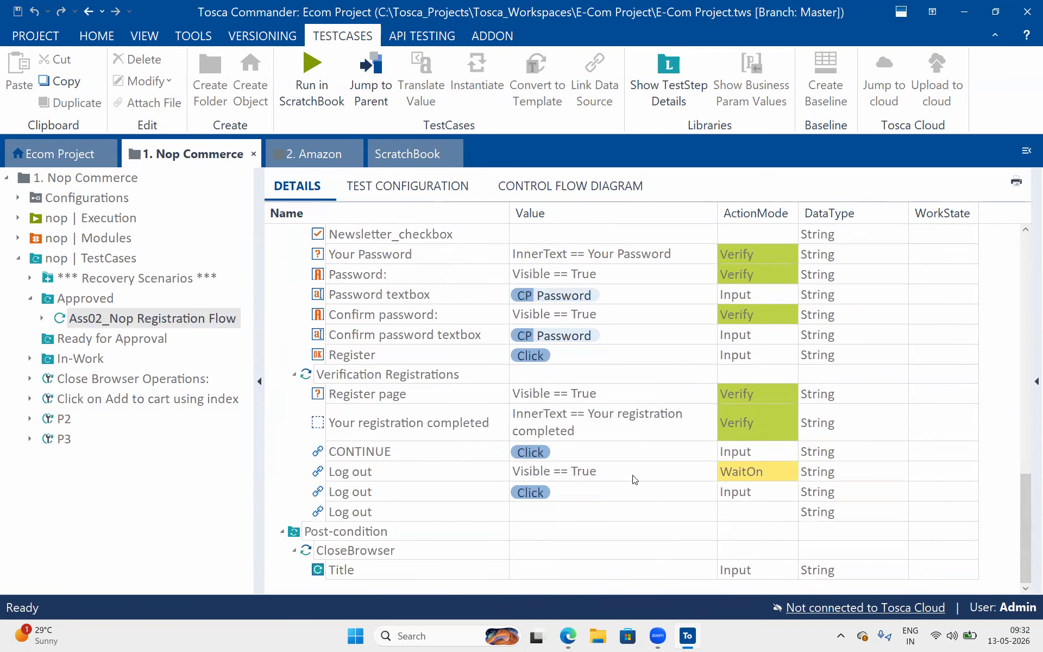
{"action": "scroll", "coordinate": [634, 479], "scroll_direction": "up", "scroll_amount": 12}
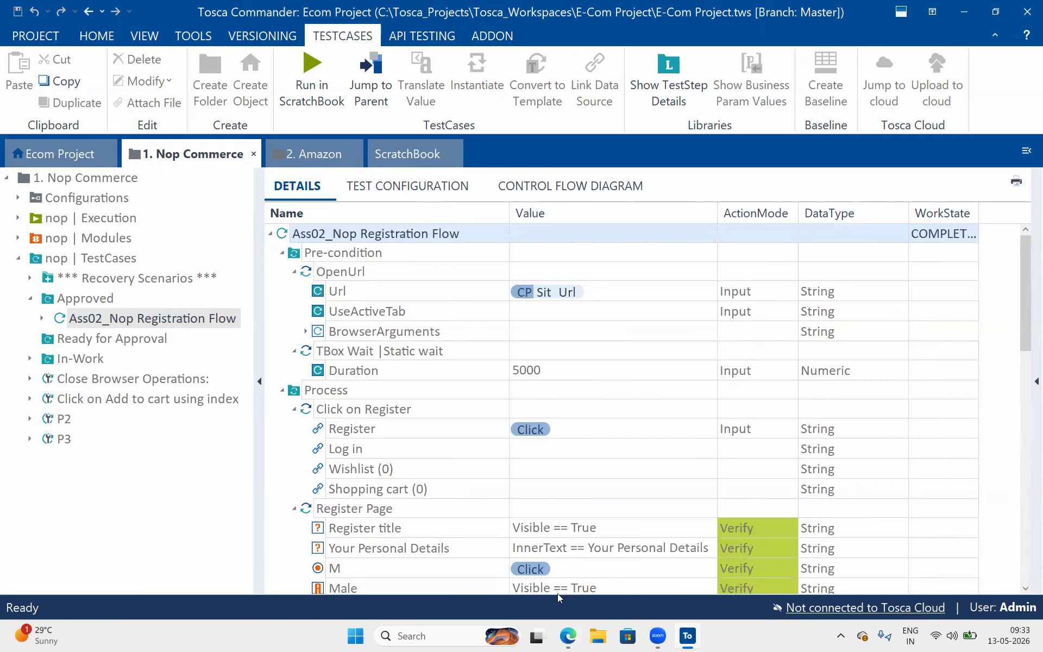
Step: Search the computer for "Chrome" and open a new Google Chrome window
{"action": "left_click", "coordinate": [478, 640]}
{"action": "type", "text": "Chrome"}
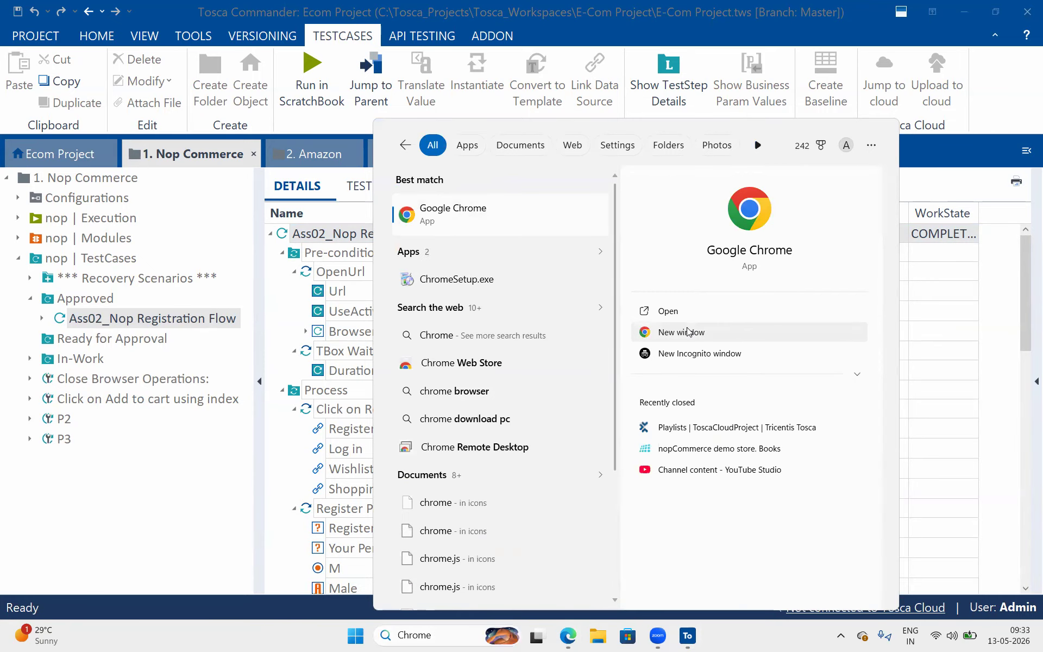
{"action": "left_click", "coordinate": [687, 331]}
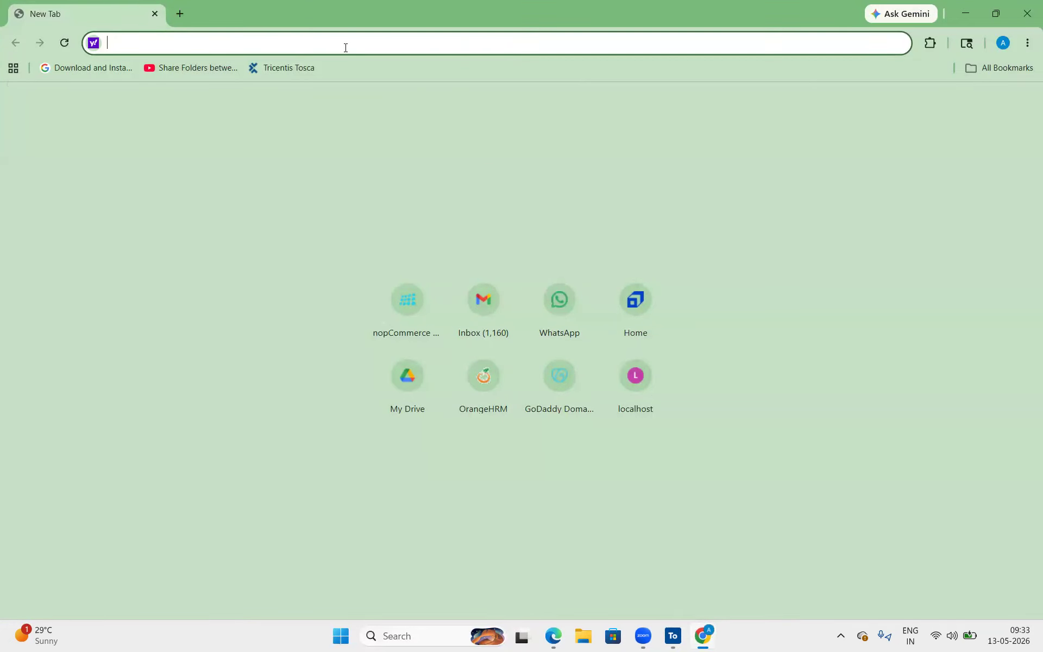
{"action": "type", "text": "amazon.in"}
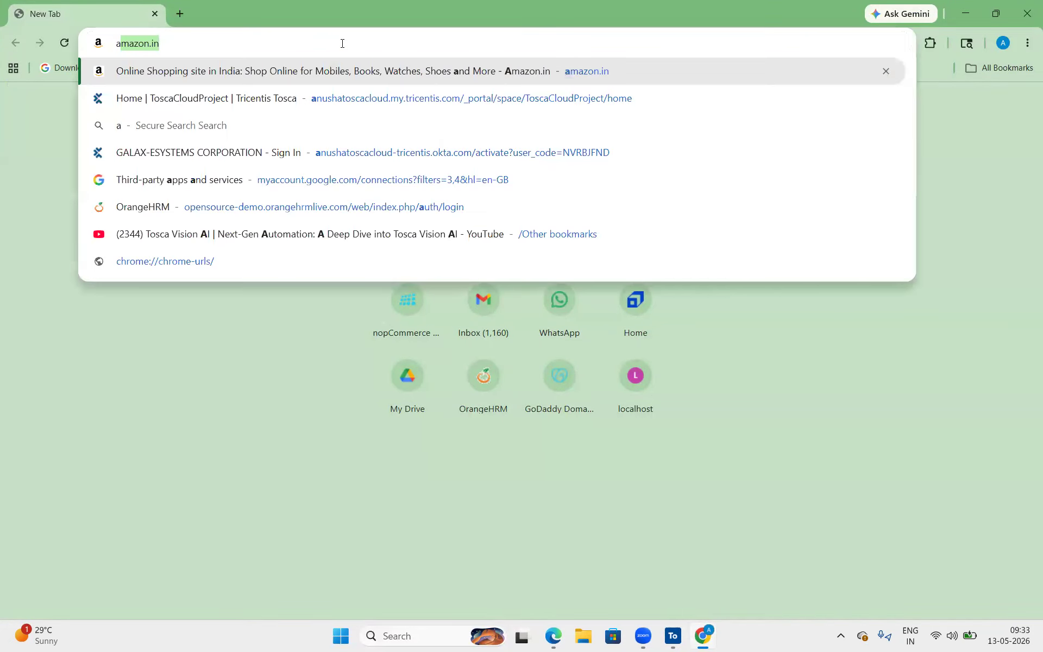
{"action": "left_click", "coordinate": [324, 150]}
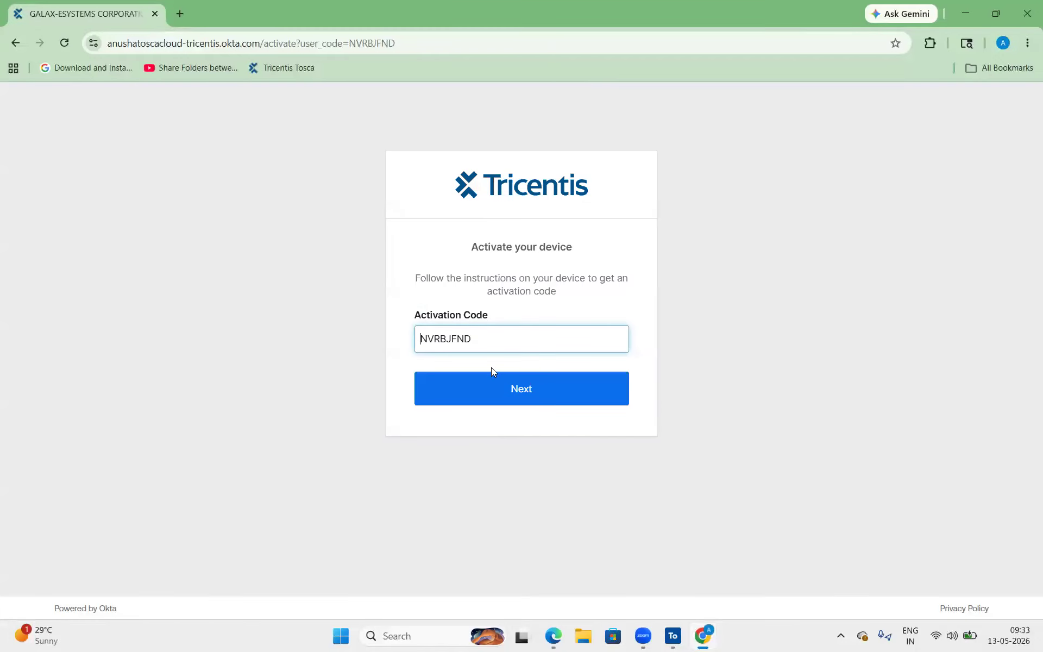
{"action": "left_click_drag", "start_coordinate": [423, 42], "coordinate": [89, 65]}
{"action": "key", "text": "BackSpace"}
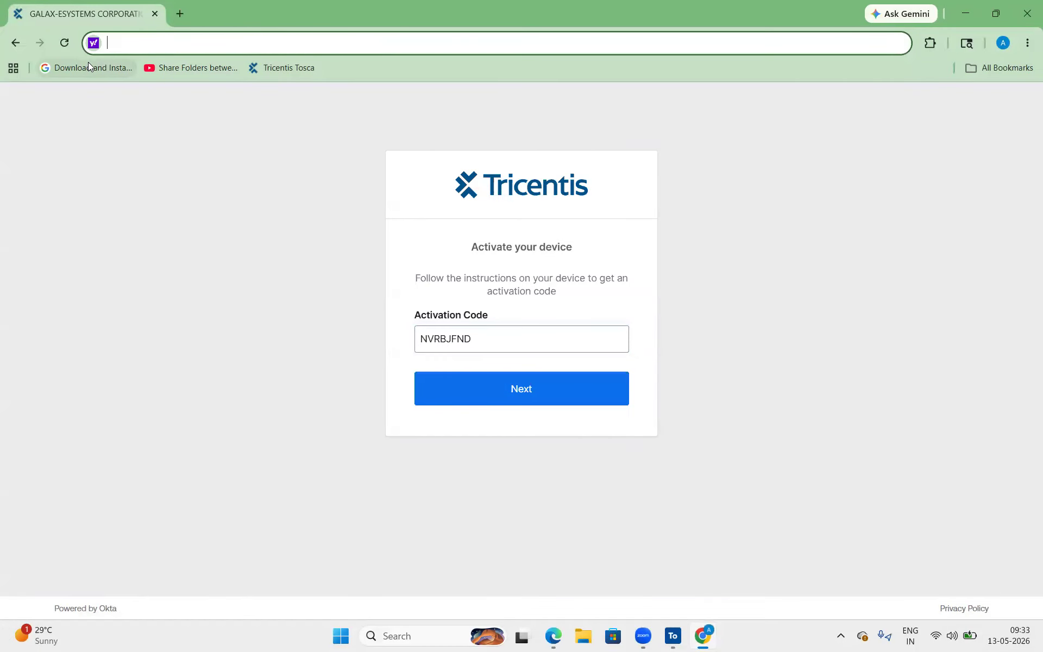
Step: Load the Tosca Cloud portal's ToscaCloudProject home page and open the Orange HRM Test case from the test case inventory
{"action": "type", "text": "anu"}
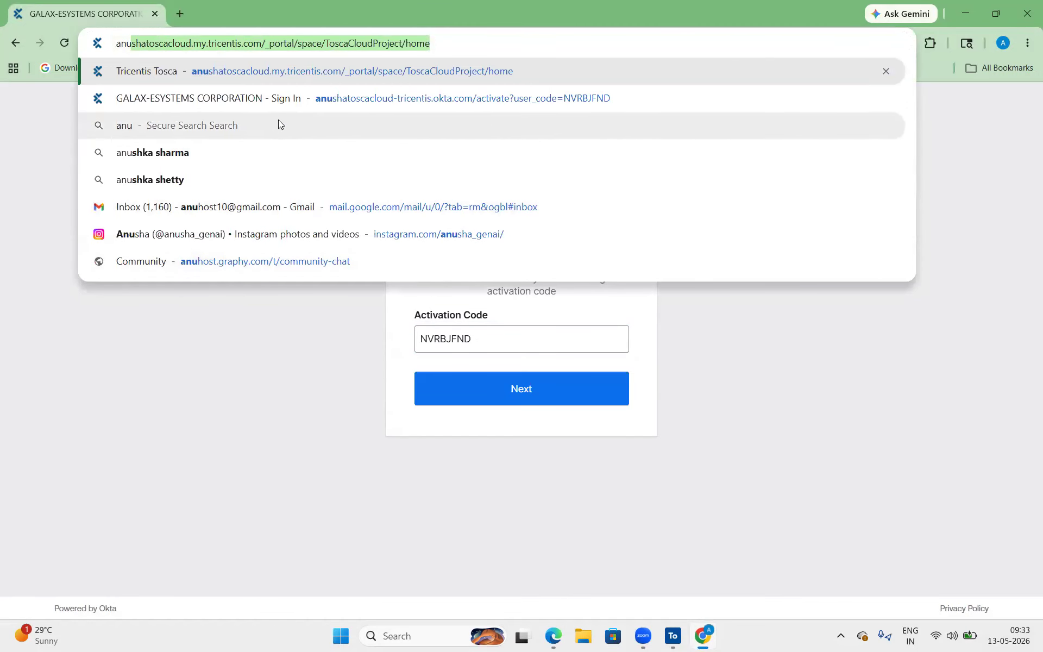
{"action": "left_click", "coordinate": [398, 79]}
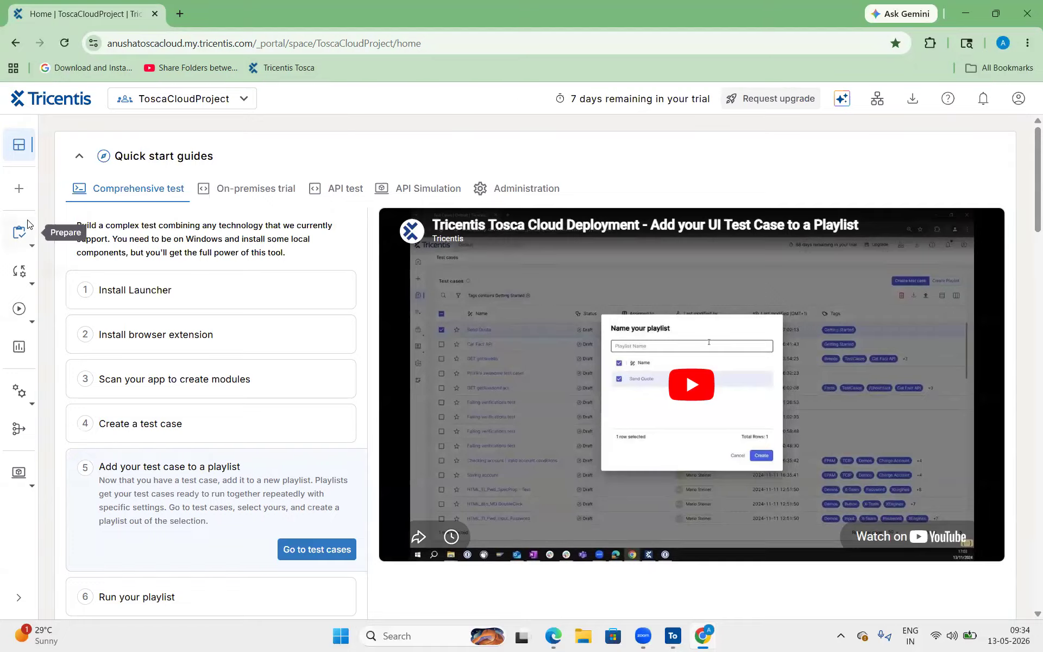
{"action": "left_click", "coordinate": [20, 309]}
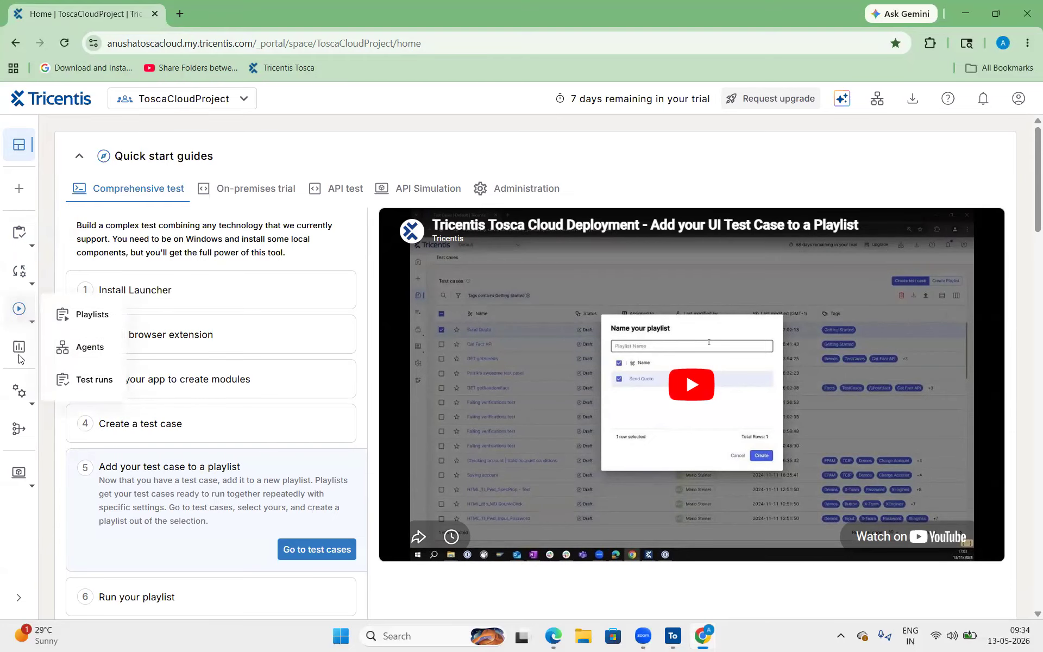
{"action": "left_click", "coordinate": [20, 272]}
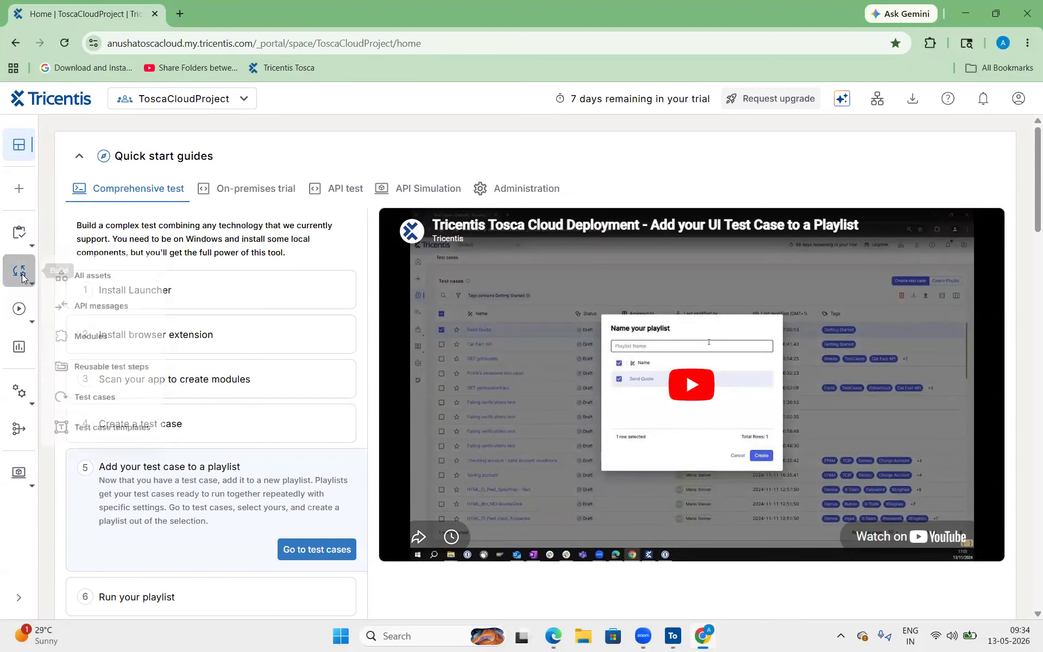
{"action": "left_click", "coordinate": [114, 416]}
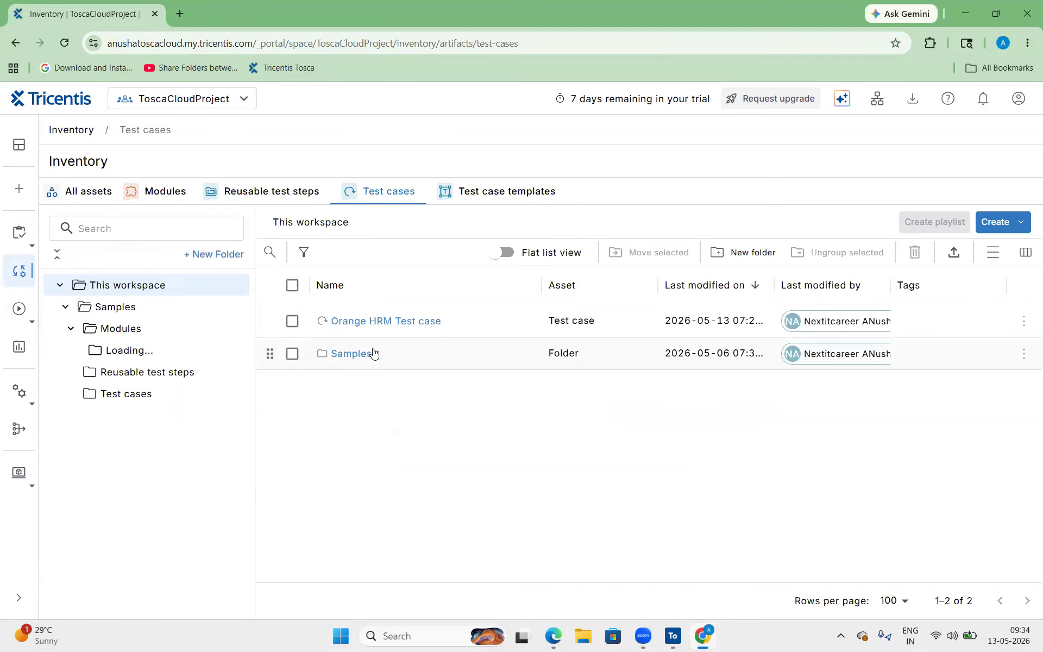
{"action": "left_click", "coordinate": [373, 326]}
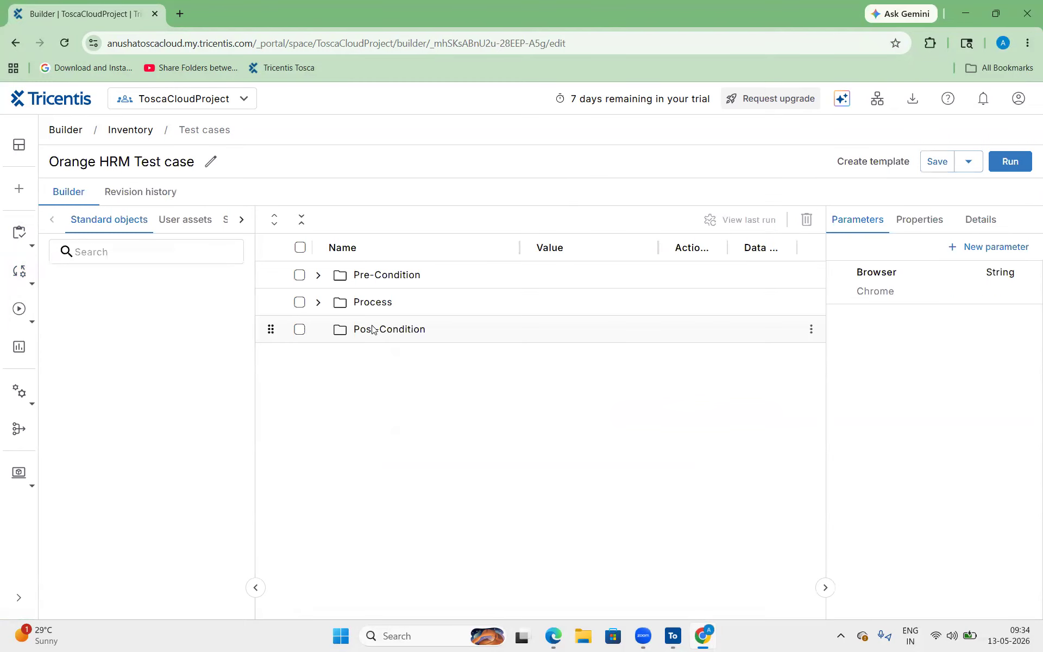
Step: Expand the Pre-Condition and Process folders with their OpenUrl and OrangeHRM steps, and widen the Value column to review the full step values
{"action": "left_click", "coordinate": [315, 307]}
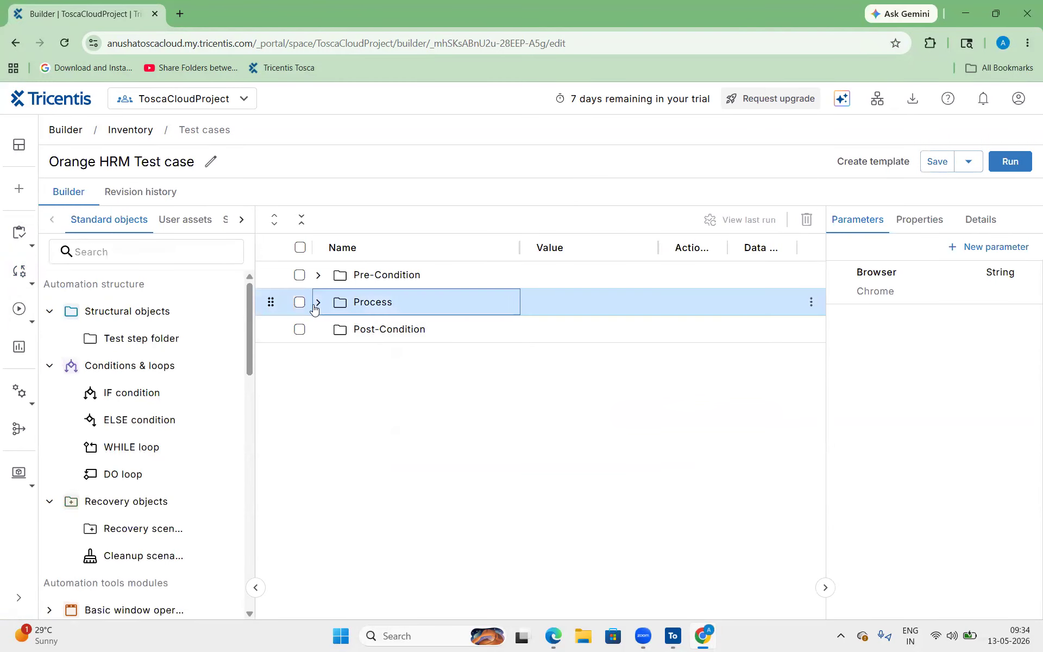
{"action": "left_click", "coordinate": [318, 275]}
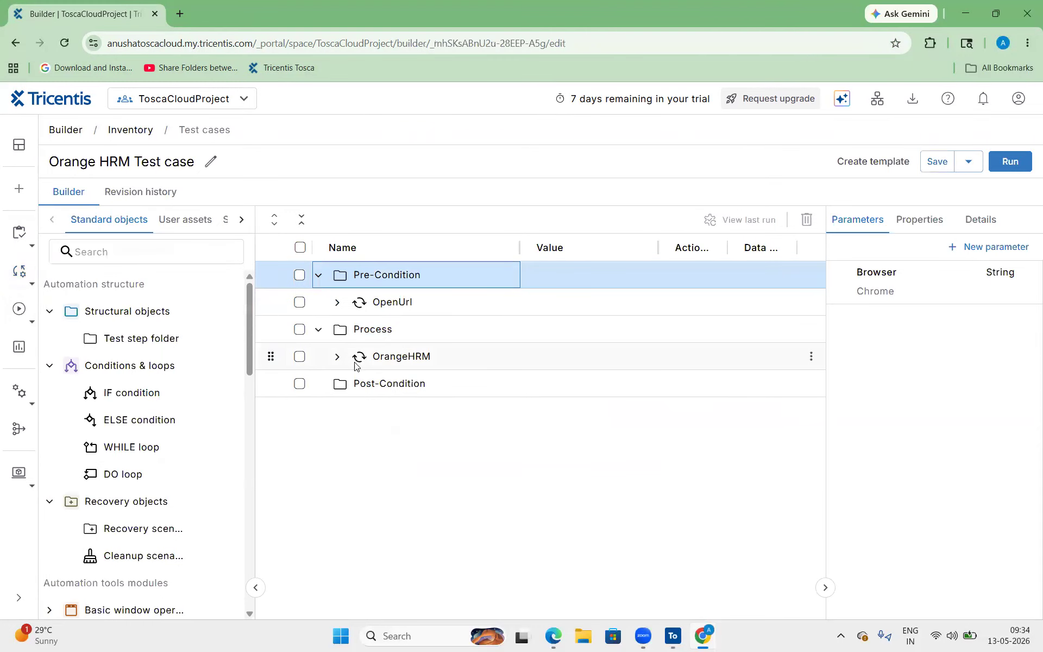
{"action": "left_click", "coordinate": [339, 307]}
{"action": "left_click", "coordinate": [337, 303]}
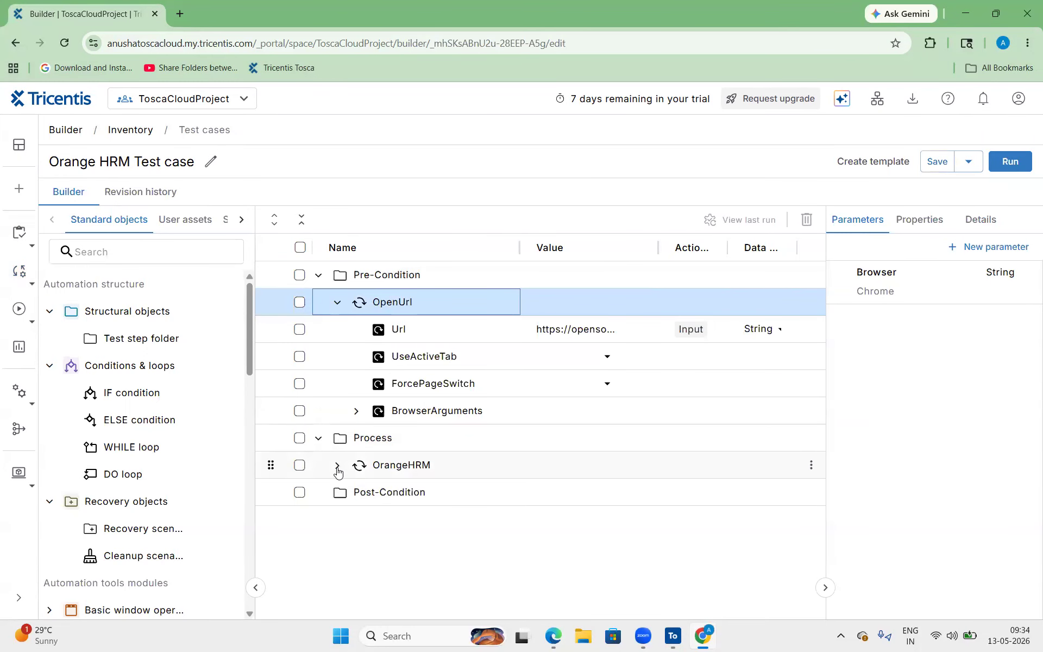
{"action": "left_click", "coordinate": [337, 465]}
{"action": "scroll", "coordinate": [559, 423], "scroll_direction": "down", "scroll_amount": 2}
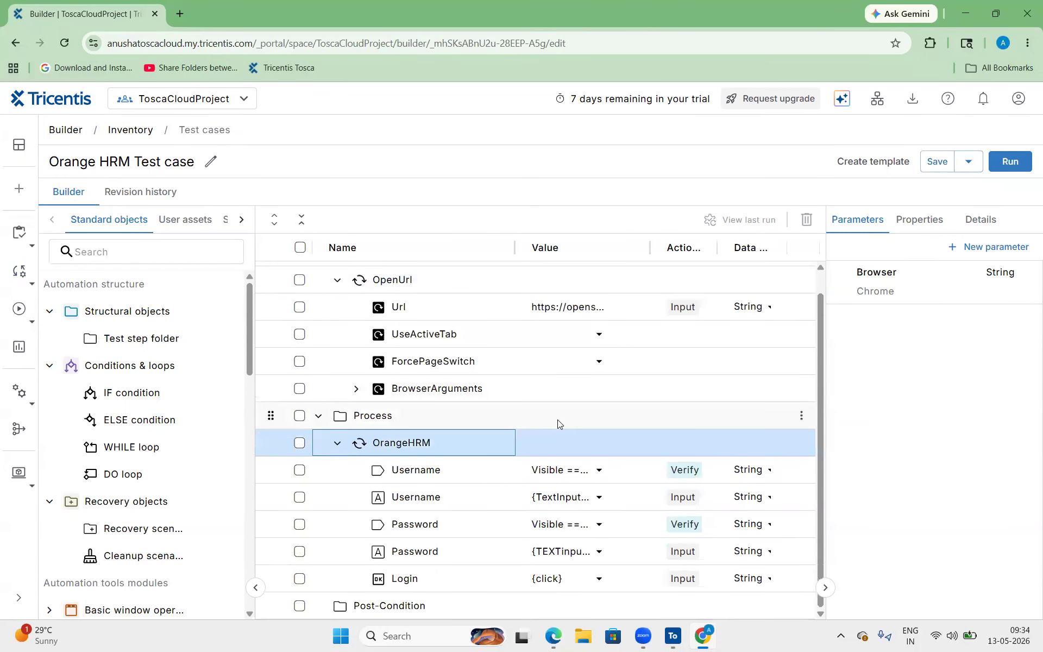
{"action": "left_click_drag", "start_coordinate": [649, 246], "coordinate": [737, 241]}
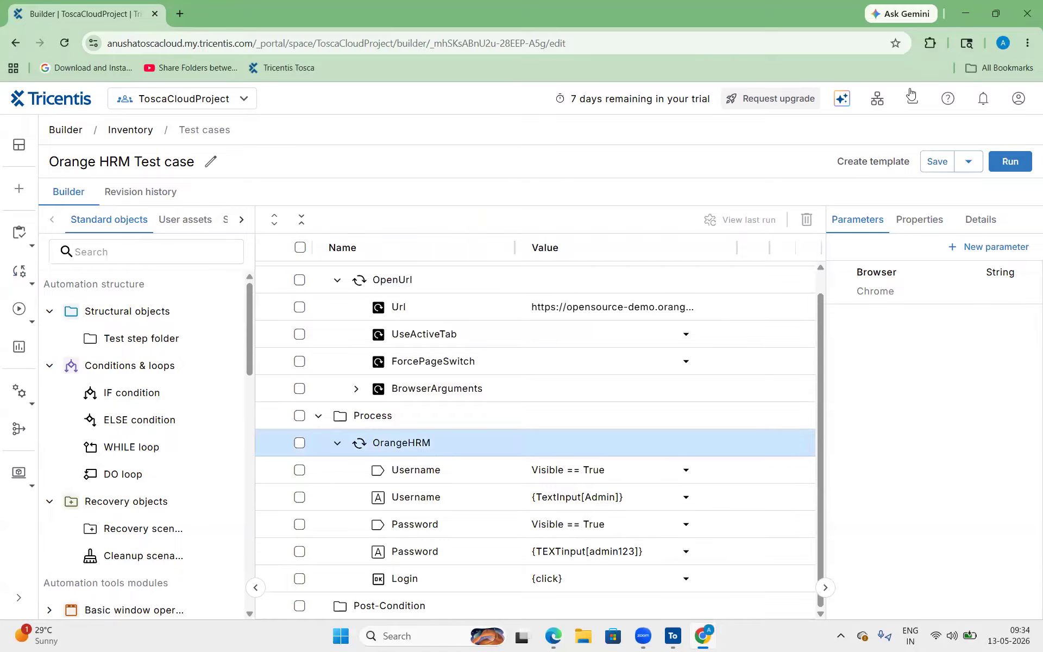
Step: Switch back to the Google Docs outline and highlight the On-Prem Tosca and Cloud Tosca categories
{"action": "left_click", "coordinate": [966, 14]}
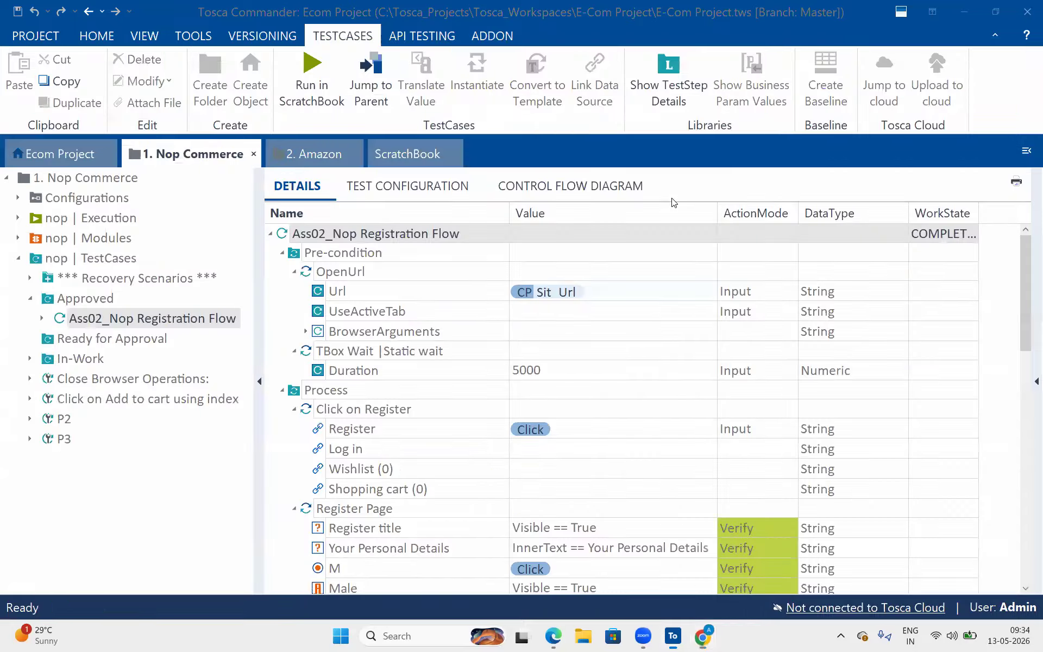
{"action": "left_click", "coordinate": [553, 636]}
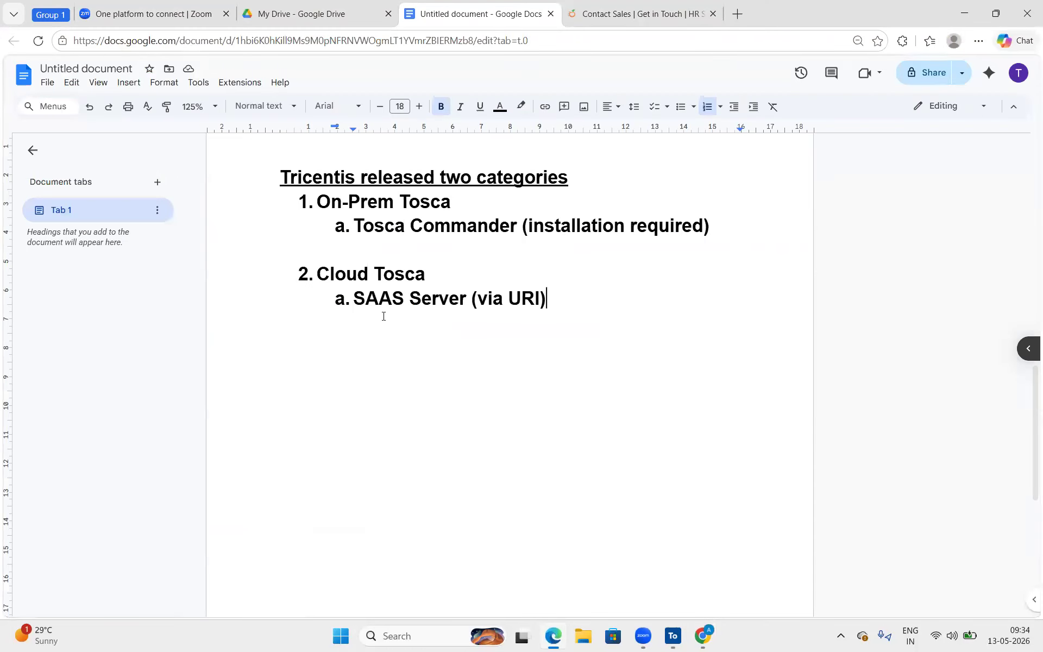
{"action": "left_click_drag", "start_coordinate": [453, 202], "coordinate": [311, 201]}
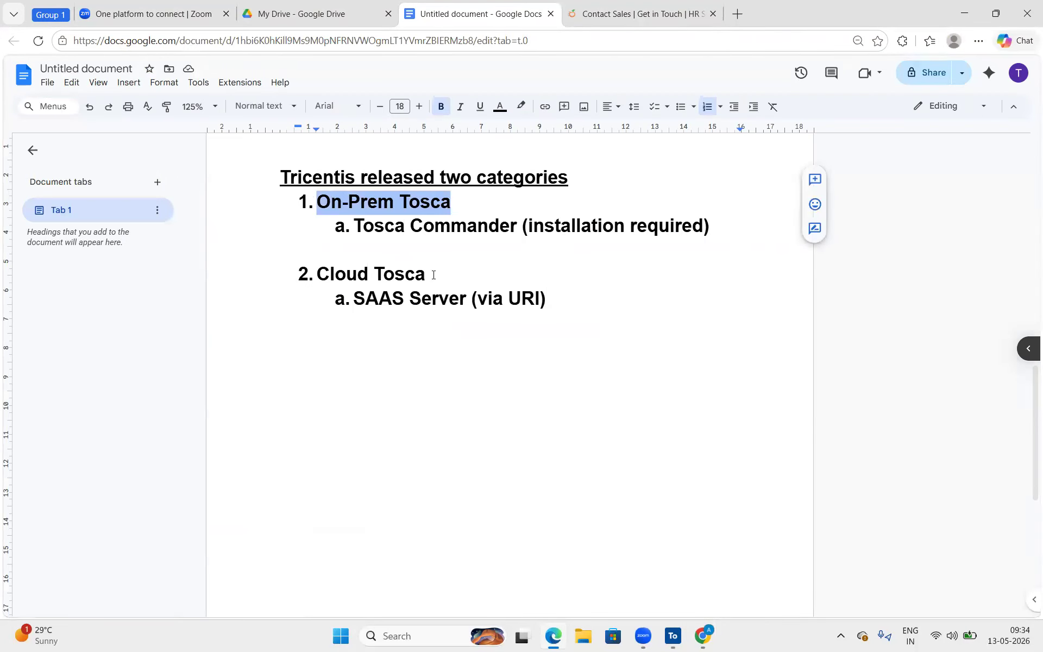
{"action": "left_click_drag", "start_coordinate": [433, 275], "coordinate": [302, 256]}
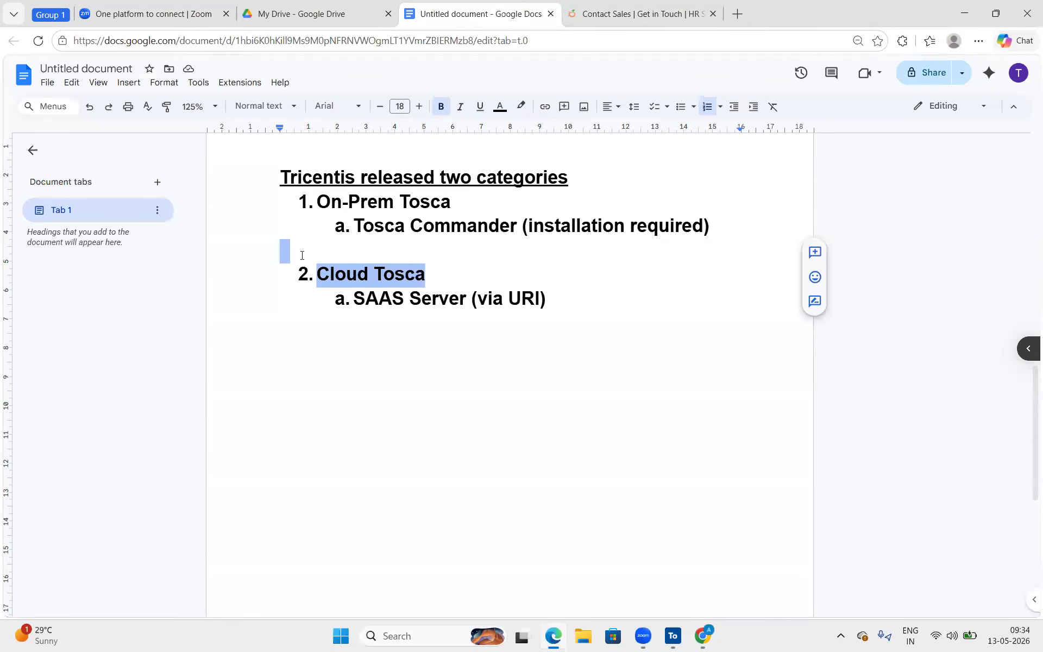
{"action": "left_click_drag", "start_coordinate": [428, 275], "coordinate": [305, 193]}
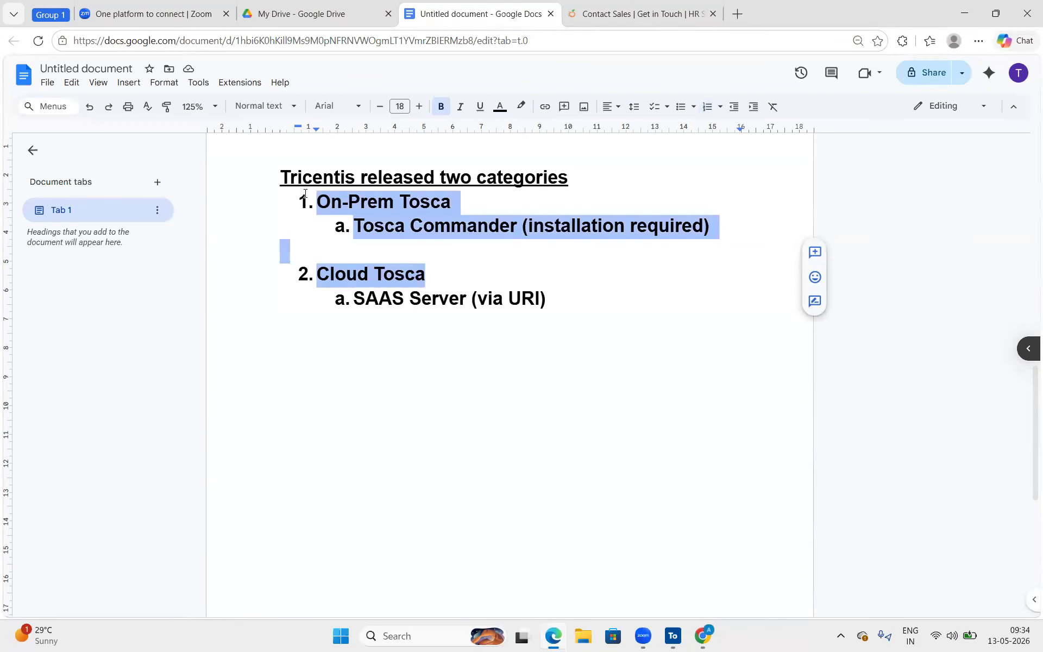
Step: Add the unnumbered line "Able get handson exp on AI Featured Tosca" below the SAAS Server item
{"action": "left_click", "coordinate": [580, 310]}
{"action": "key", "text": "Return"}
{"action": "key", "text": "BackSpace"}
{"action": "key", "text": "BackSpace"}
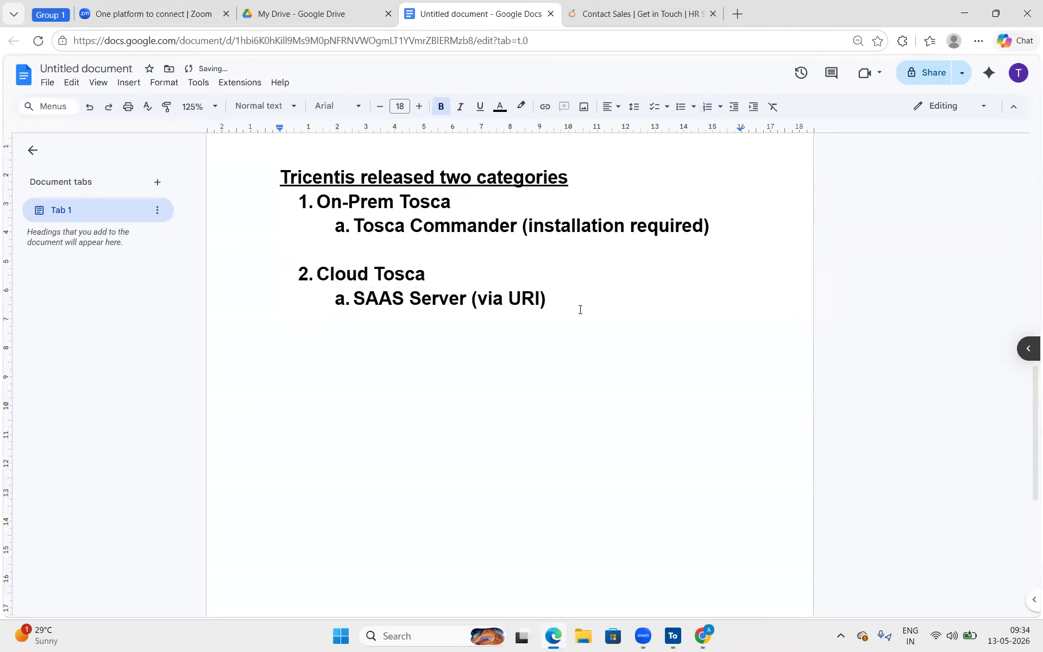
{"action": "type", "text": "able get"}
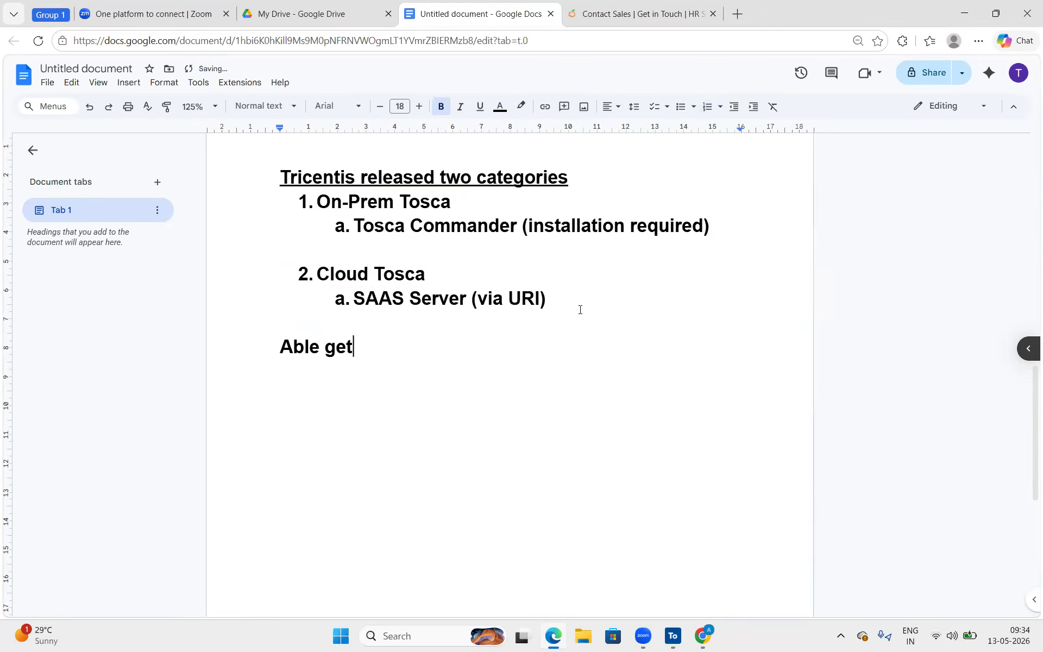
{"action": "type", "text": " handoin"}
{"action": "key", "text": "BackSpace"}
{"action": "key", "text": "BackSpace"}
{"action": "key", "text": "BackSpace"}
{"action": "key", "text": "BackSpace"}
{"action": "type", "text": "son exp on AI "}
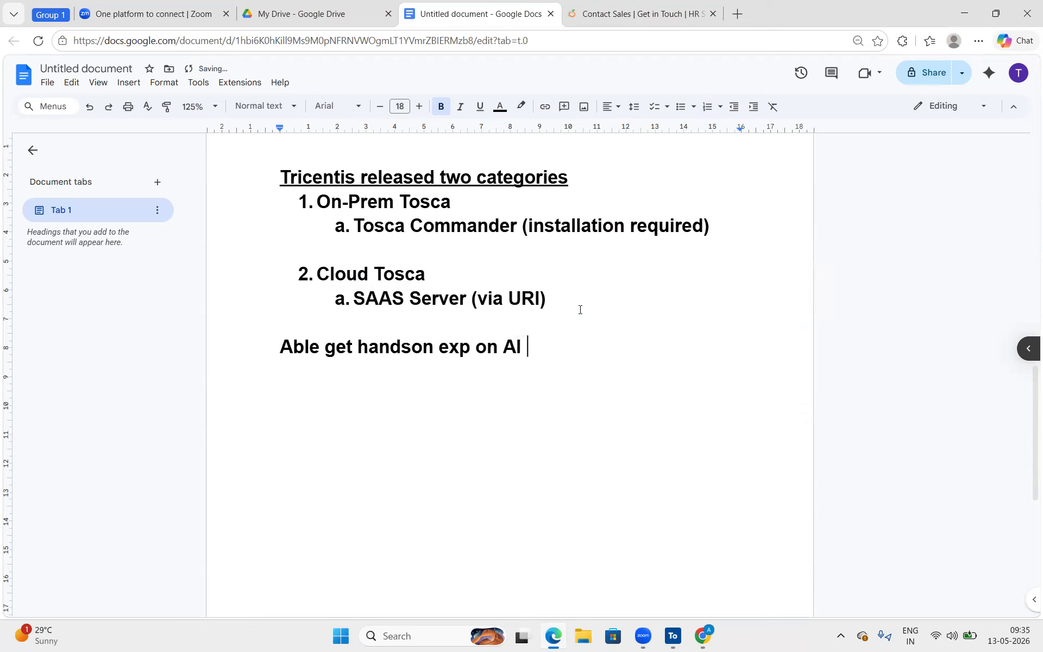
{"action": "type", "text": "Feature"}
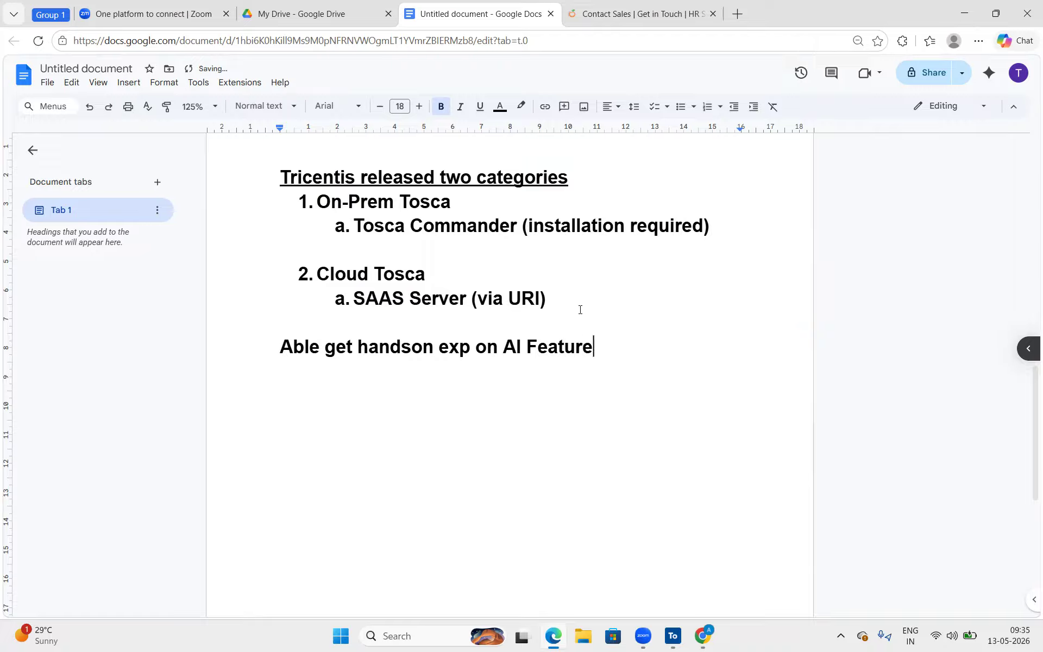
{"action": "type", "text": "d Tosca"}
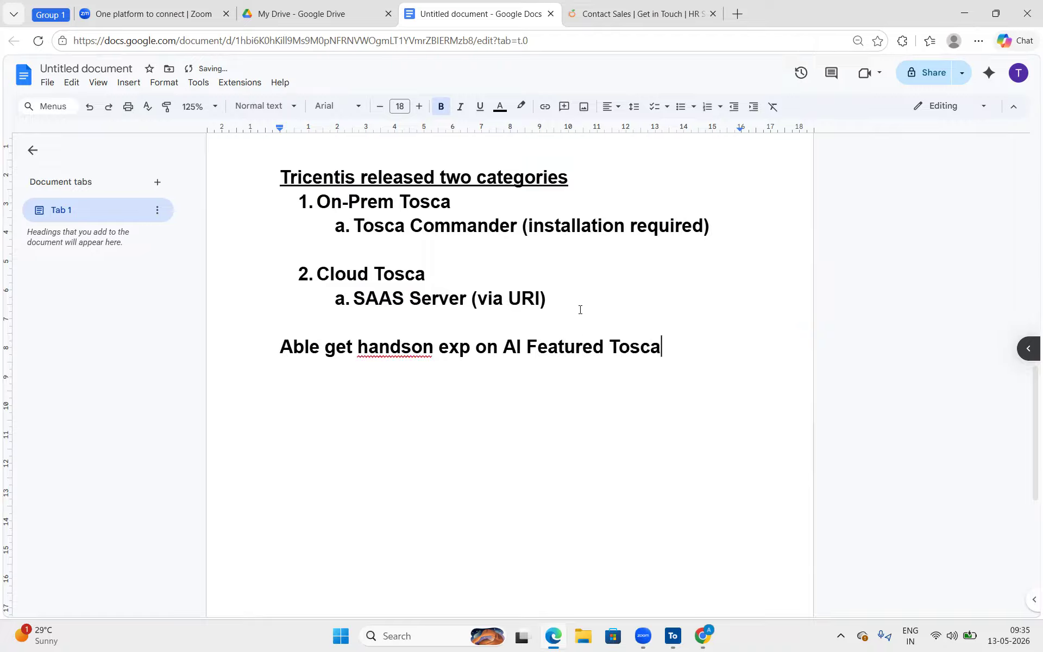
Step: Highlight the AI Featured Tosca line, followed by the Cloud Tosca and SAAS Server entries
{"action": "left_click", "coordinate": [405, 335]}
{"action": "left_click_drag", "start_coordinate": [664, 348], "coordinate": [288, 334]}
{"action": "left_click", "coordinate": [343, 326]}
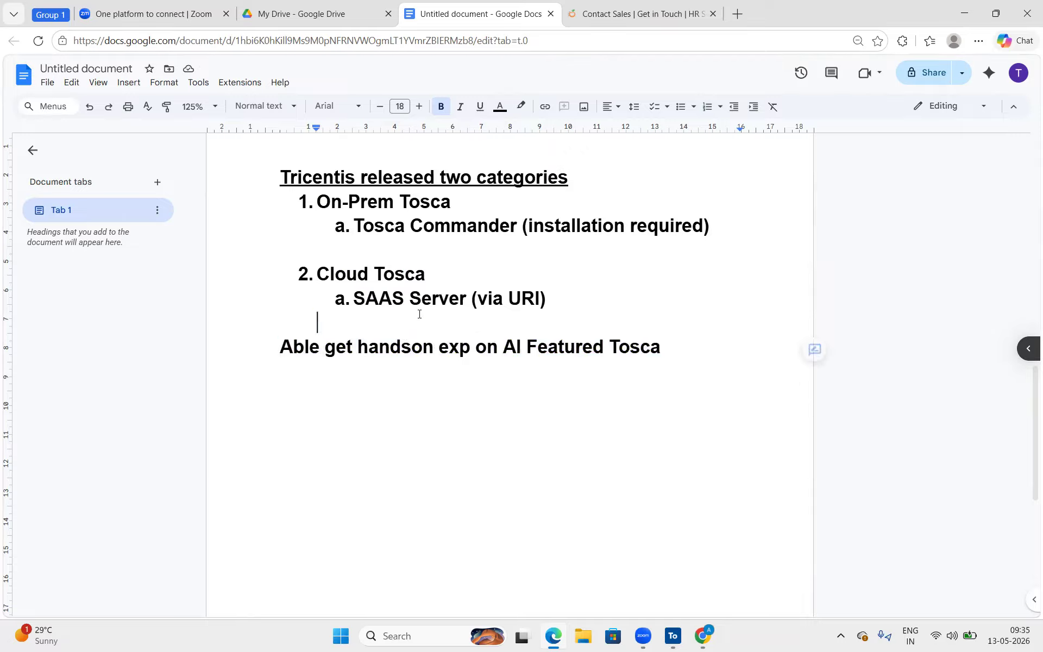
{"action": "left_click_drag", "start_coordinate": [549, 300], "coordinate": [335, 280]}
{"action": "left_click", "coordinate": [442, 288]}
{"action": "left_click_drag", "start_coordinate": [558, 298], "coordinate": [336, 277]}
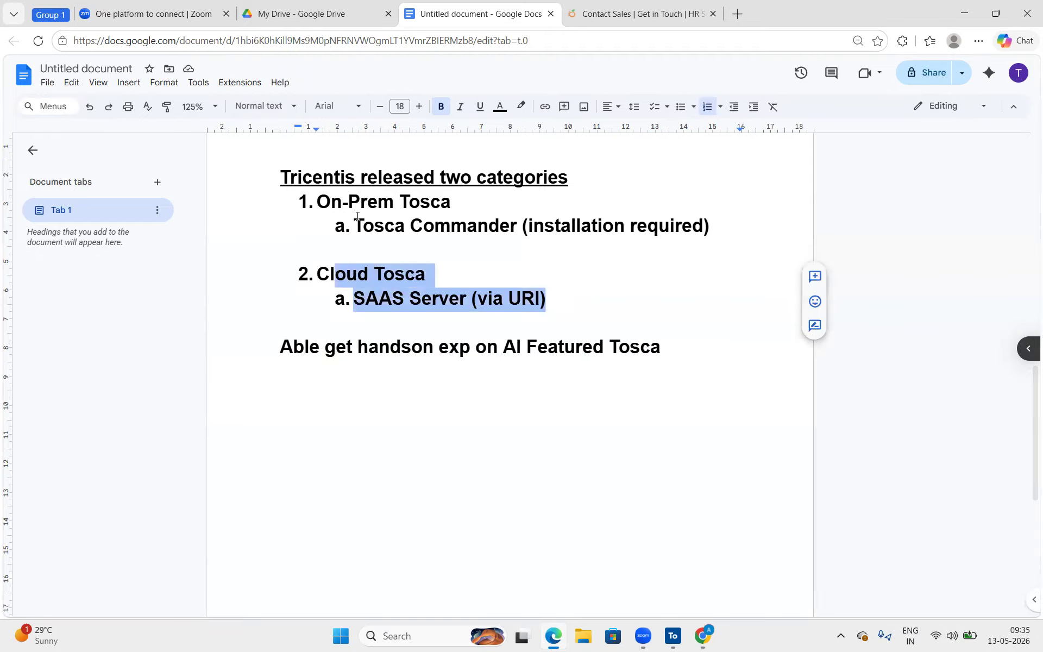
Step: Switch to Tosca Commander, open the Tosca Agentic Test Automation add-on, highlight its title text, and close its window
{"action": "left_click", "coordinate": [672, 635]}
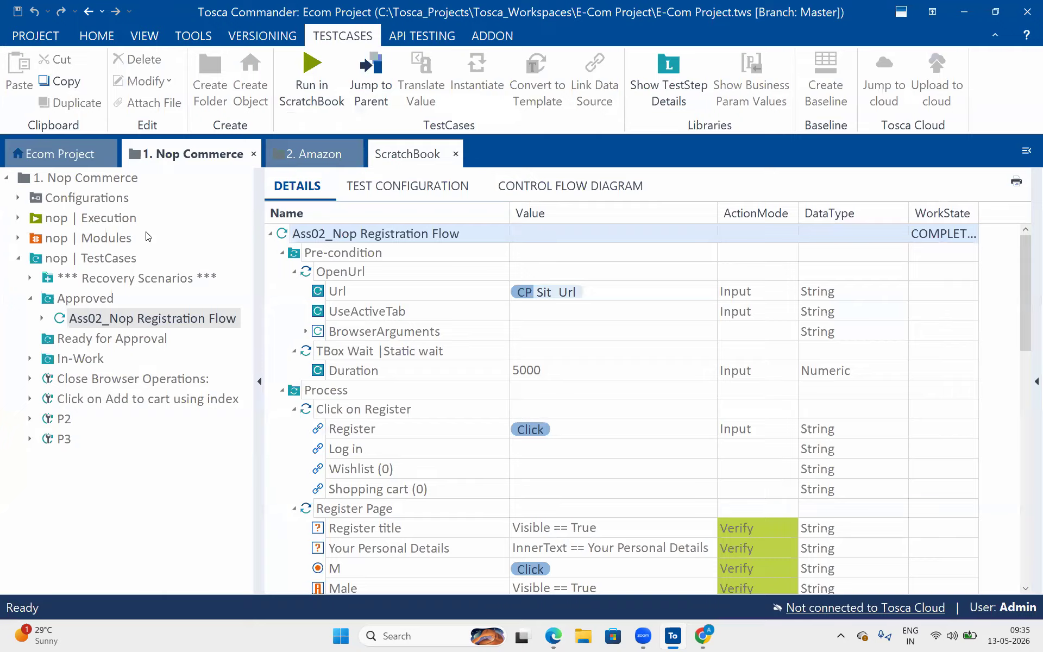
{"action": "left_click", "coordinate": [494, 36]}
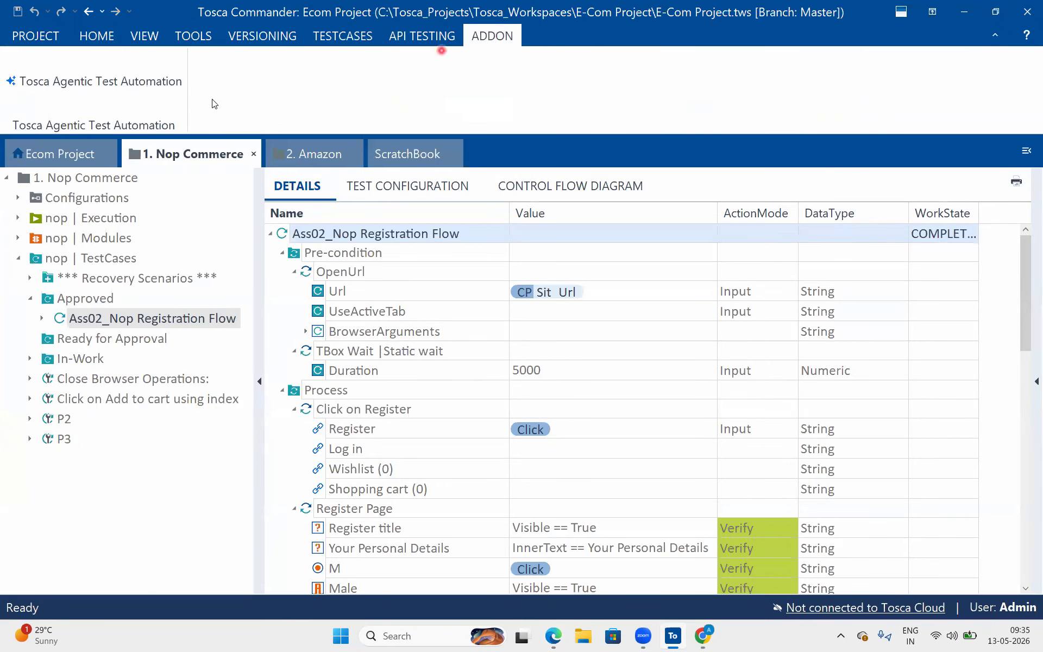
{"action": "left_click", "coordinate": [100, 81]}
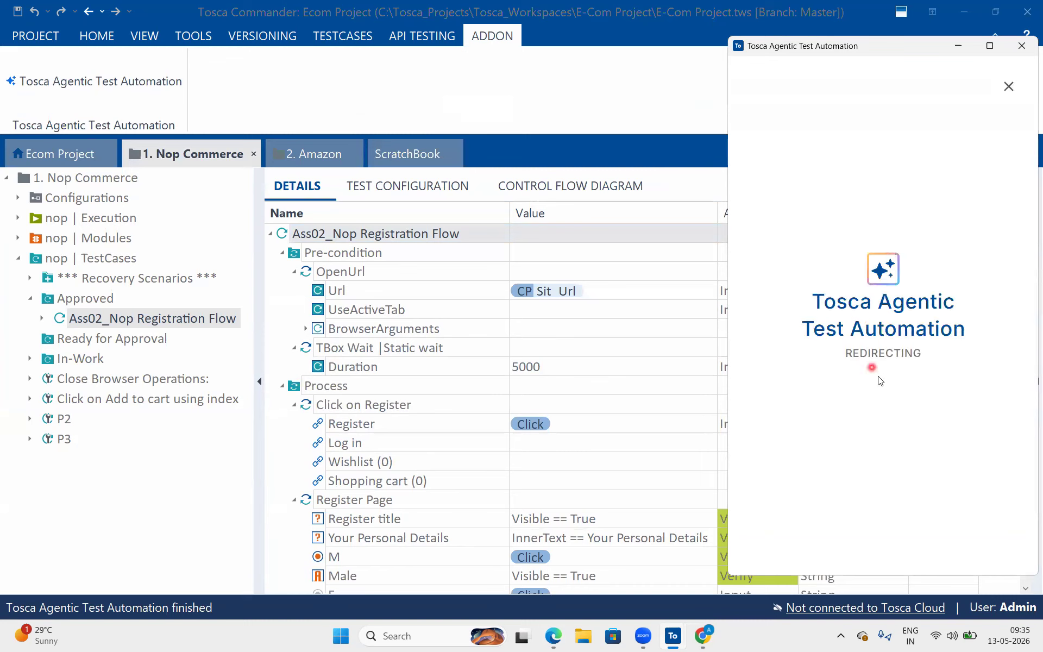
{"action": "left_click_drag", "start_coordinate": [814, 298], "coordinate": [949, 298]}
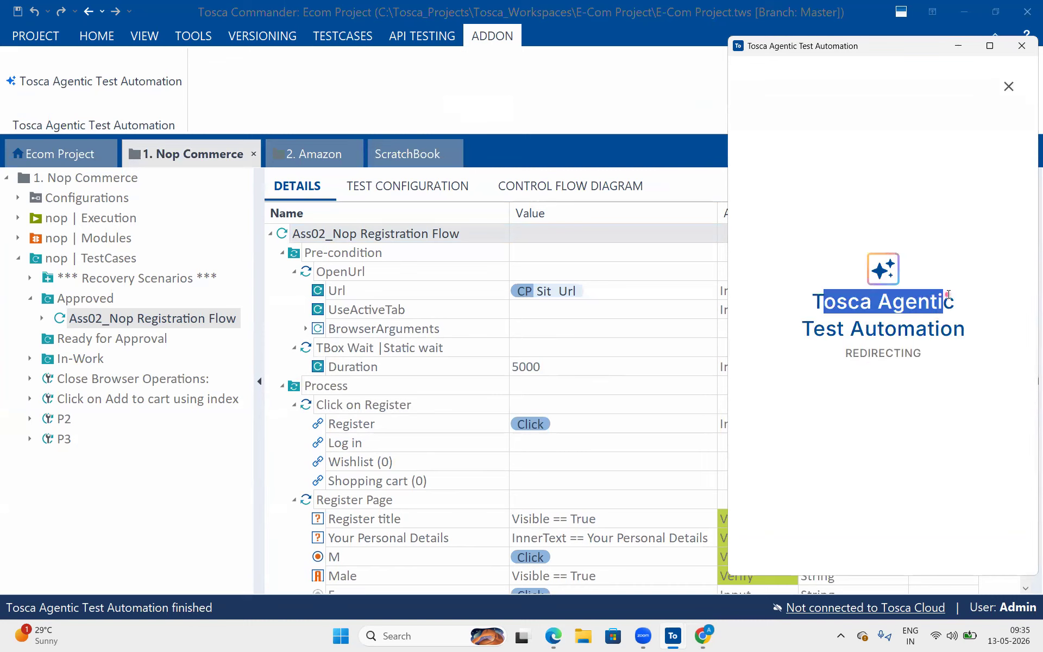
{"action": "left_click", "coordinate": [810, 316]}
{"action": "left_click_drag", "start_coordinate": [809, 319], "coordinate": [962, 326]}
{"action": "left_click_drag", "start_coordinate": [863, 352], "coordinate": [926, 353]}
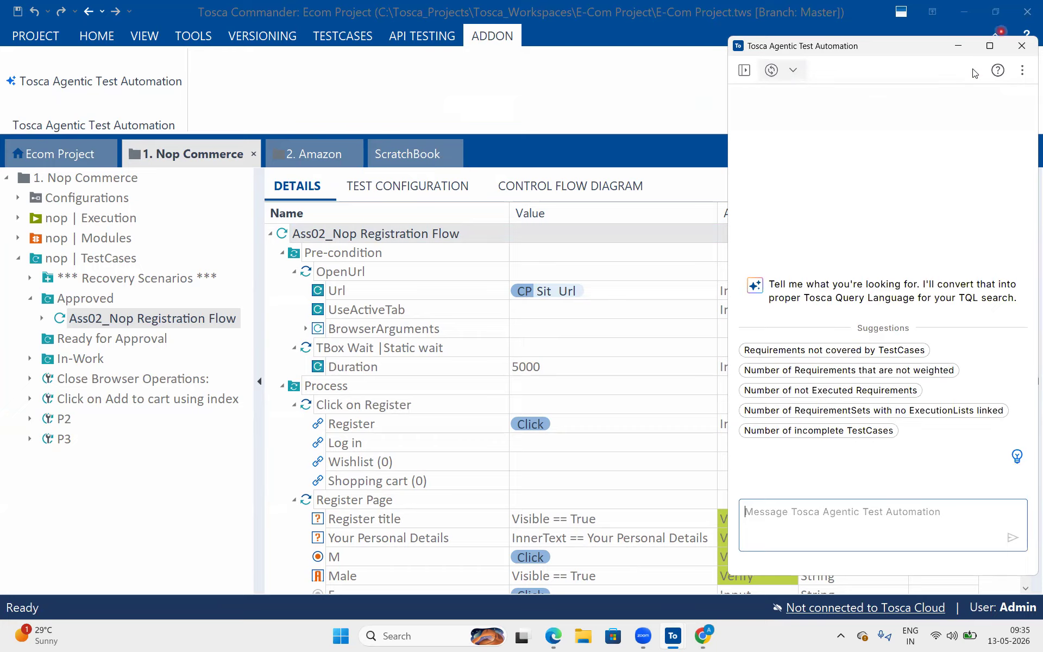
{"action": "left_click", "coordinate": [1022, 46]}
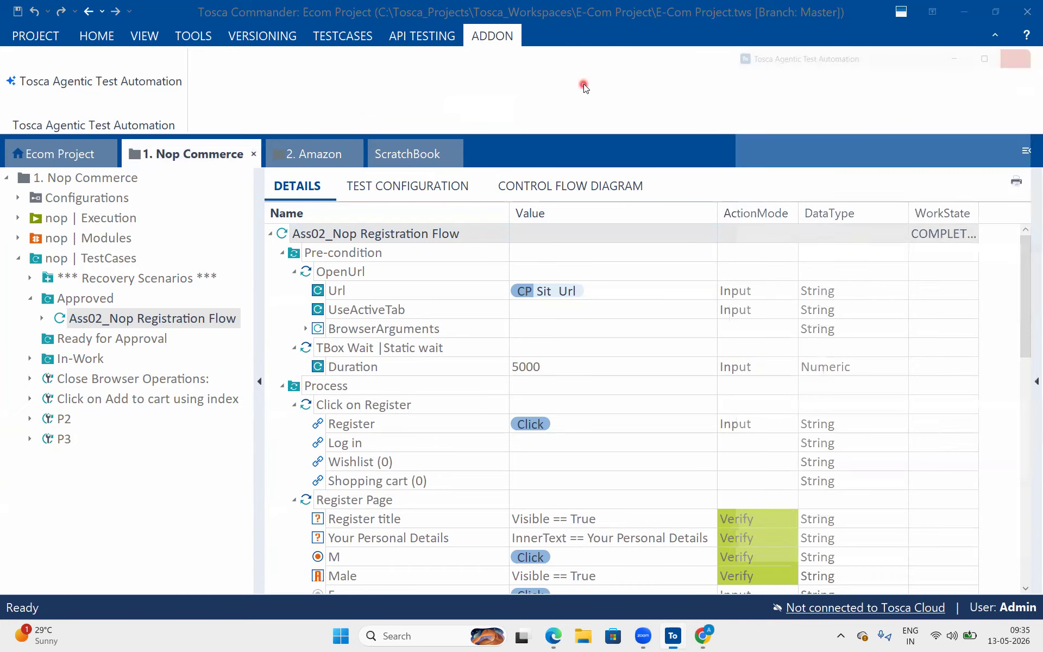
Step: Reopen the Tosca Agentic Test Automation assistant, highlight its welcome text, and close it again
{"action": "left_click", "coordinate": [109, 81]}
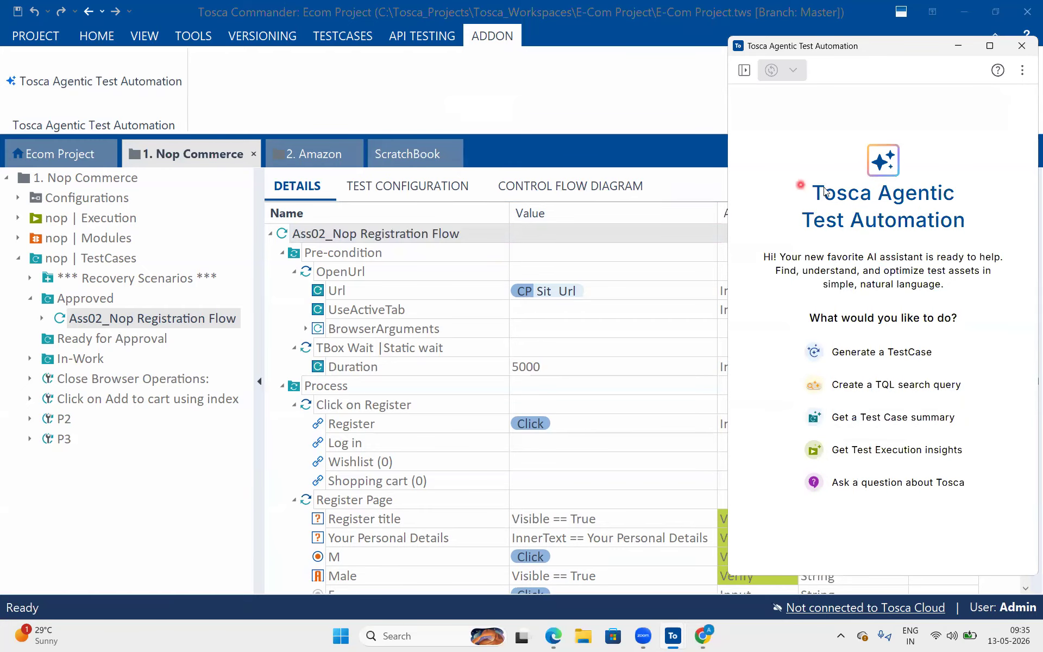
{"action": "left_click_drag", "start_coordinate": [803, 187], "coordinate": [965, 270]}
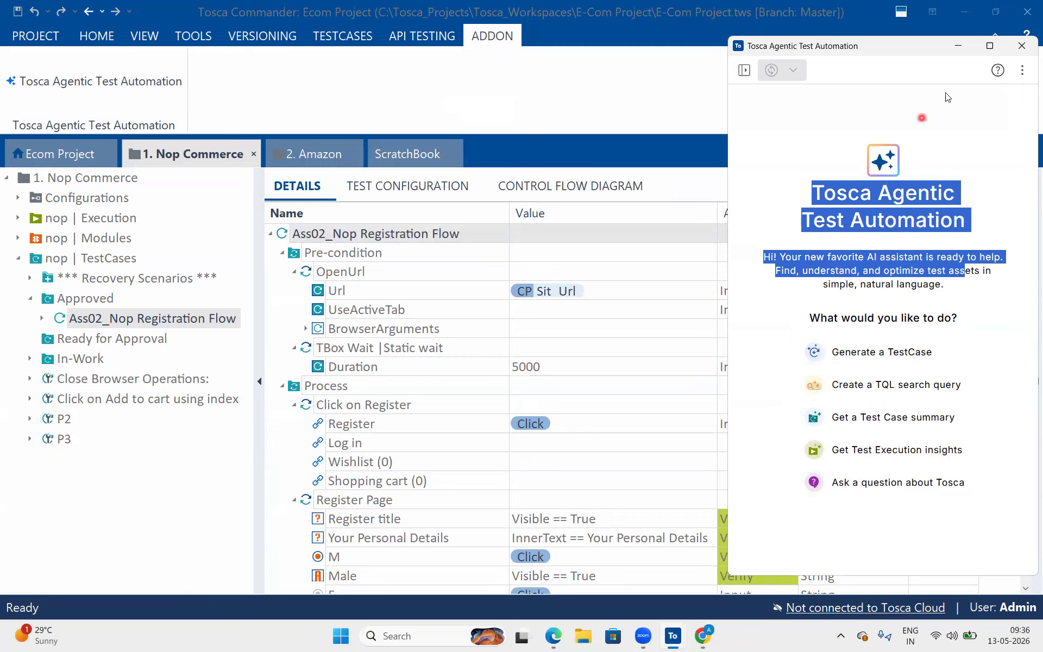
{"action": "left_click", "coordinate": [1021, 46]}
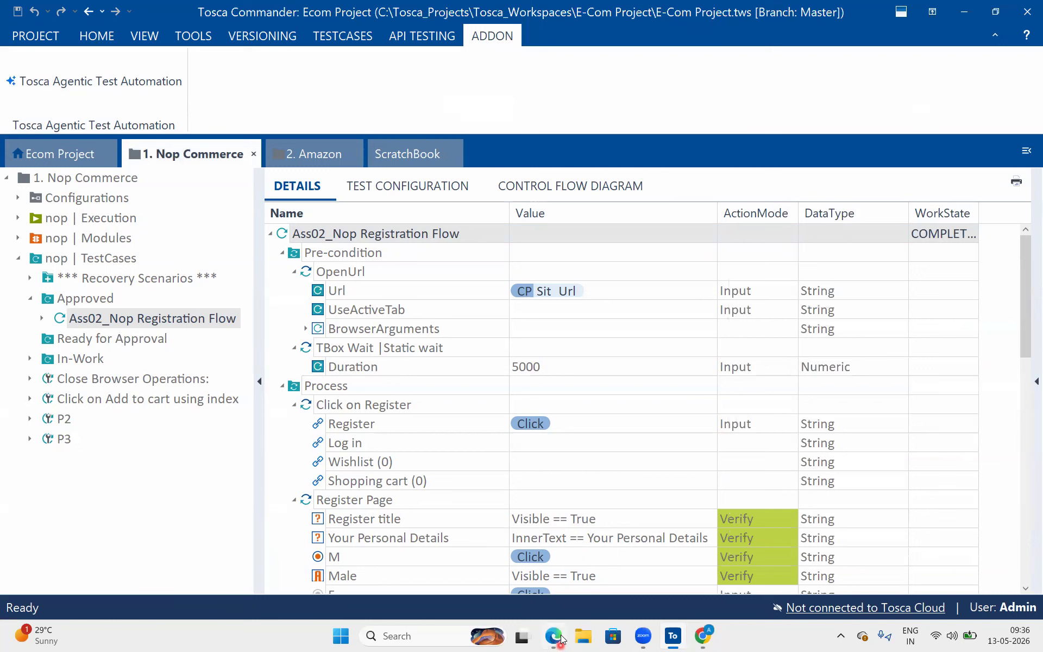
Step: Return to the Google Docs outline and highlight the whole list from On-Prem Tosca to SAAS Server (via URI)
{"action": "mouse_move", "coordinate": [557, 640]}
{"action": "left_click", "coordinate": [551, 576]}
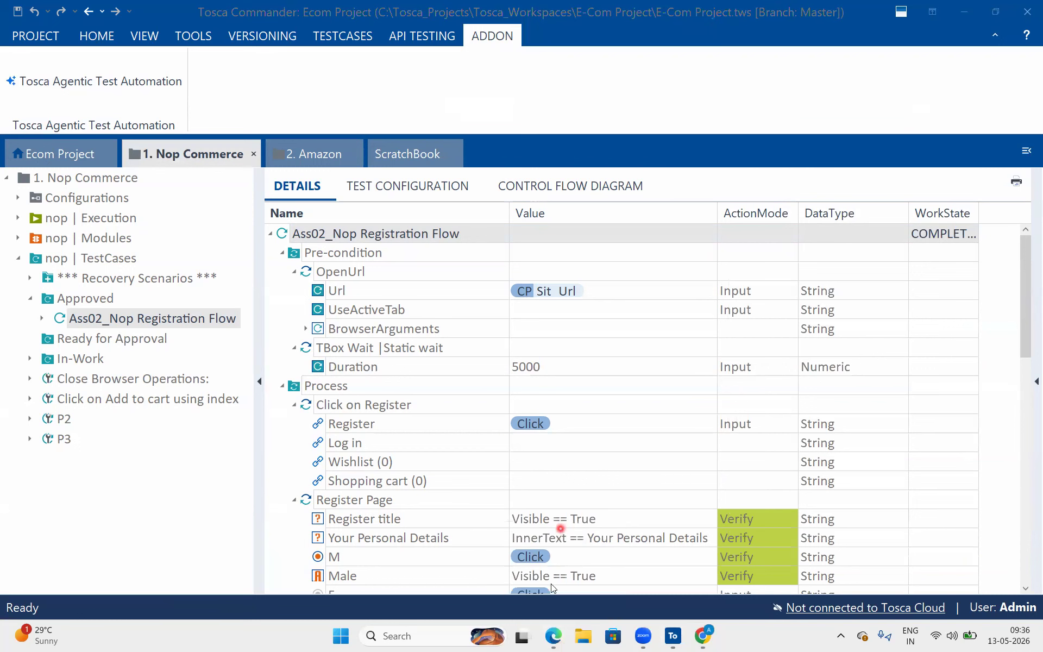
{"action": "left_click", "coordinate": [553, 637]}
{"action": "left_click", "coordinate": [500, 279]}
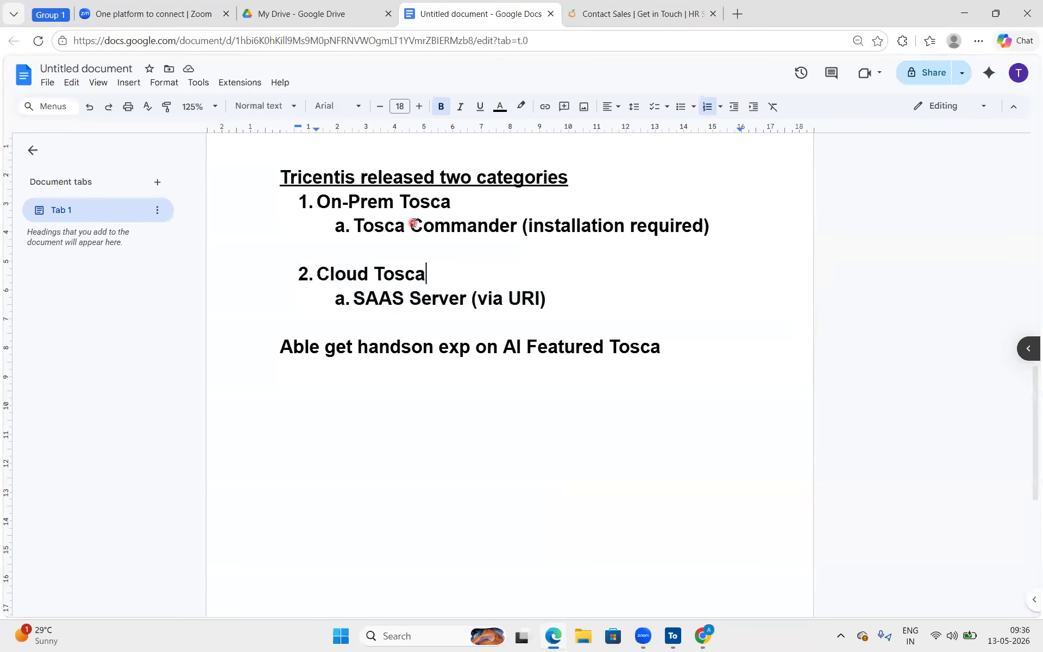
{"action": "left_click_drag", "start_coordinate": [318, 202], "coordinate": [562, 326]}
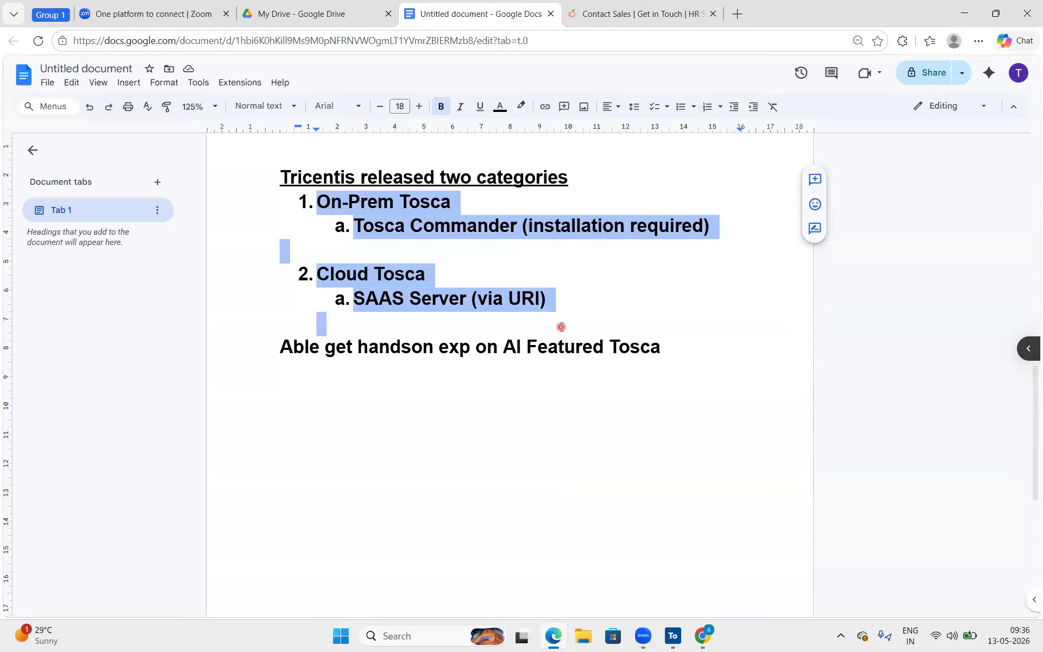
Step: Correct the last line to read "Able to get handson exp on AI Featured Tosca." with a closing period
{"action": "left_click", "coordinate": [683, 336]}
{"action": "type", "text": "."}
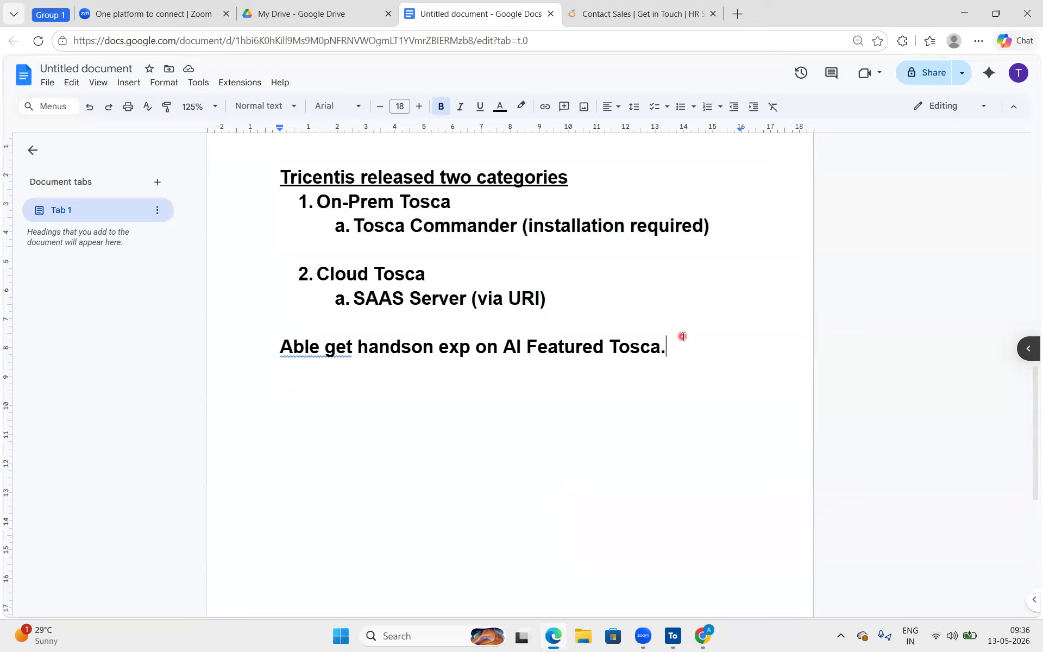
{"action": "left_click", "coordinate": [325, 346]}
{"action": "left_click", "coordinate": [310, 324]}
Step: Highlight the "Tricentis released two categories" heading and the On-Prem Tosca and Cloud Tosca entries in turn
{"action": "left_click", "coordinate": [504, 177]}
{"action": "left_click_drag", "start_coordinate": [581, 173], "coordinate": [240, 219]}
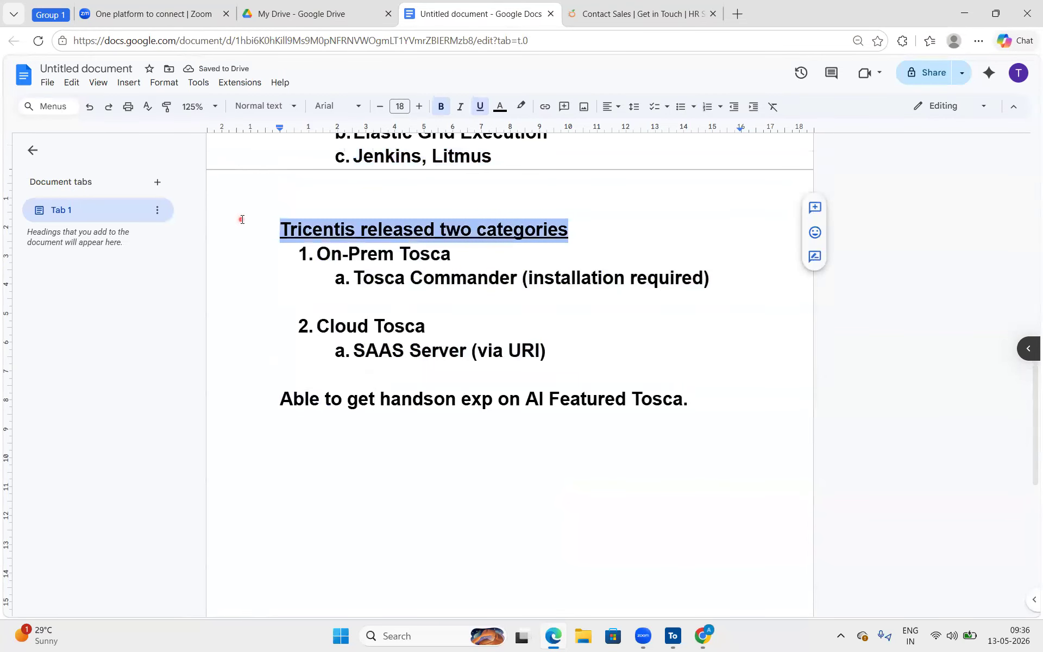
{"action": "left_click", "coordinate": [510, 262]}
{"action": "left_click_drag", "start_coordinate": [479, 255], "coordinate": [284, 242]}
{"action": "left_click_drag", "start_coordinate": [448, 328], "coordinate": [326, 333]}
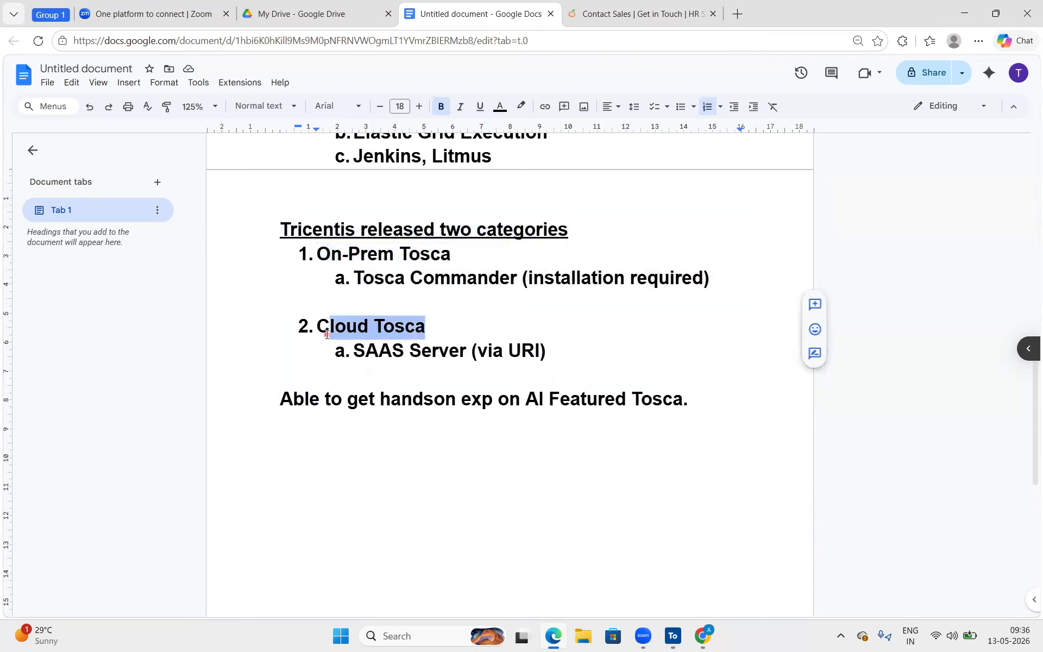
{"action": "left_click", "coordinate": [435, 243]}
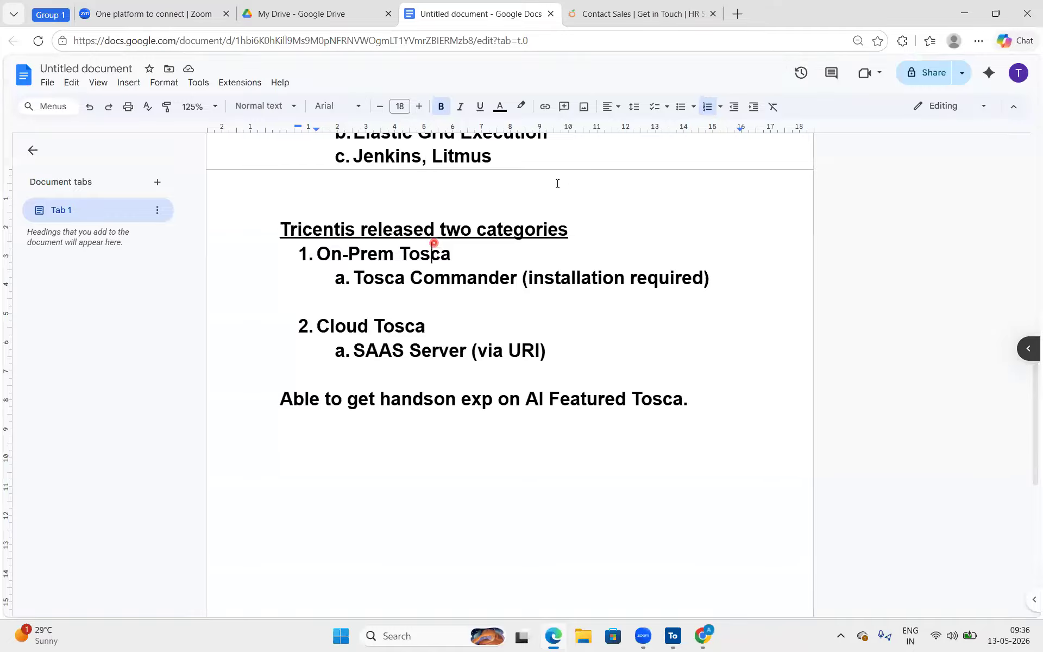
{"action": "left_click_drag", "start_coordinate": [347, 345], "coordinate": [715, 202]}
{"action": "left_click", "coordinate": [712, 200]}
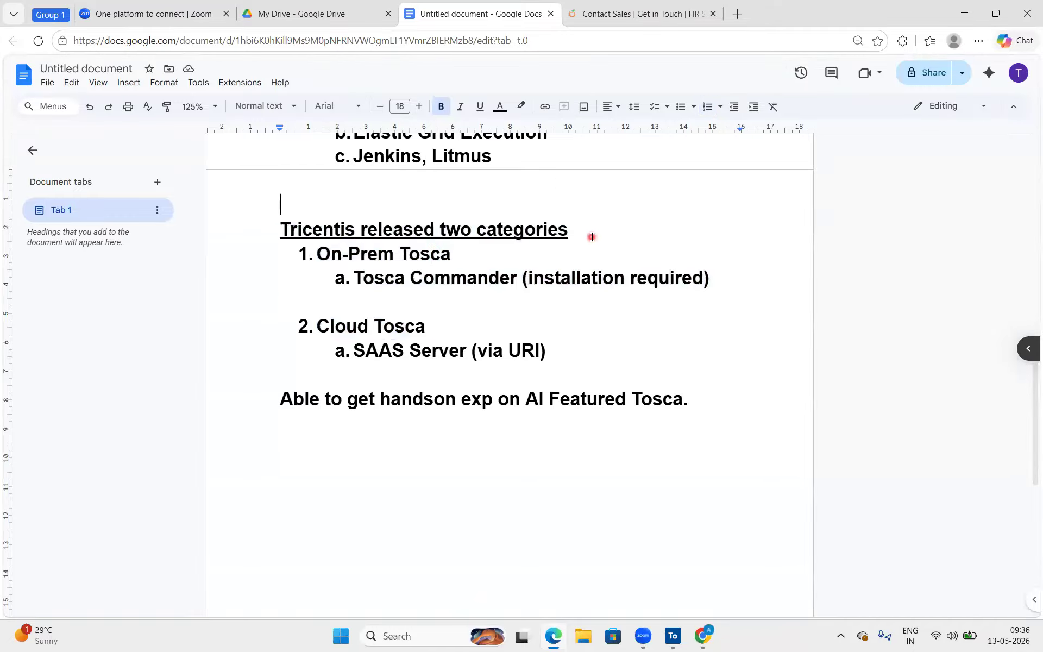
Step: Insert "automation tools" before "categories" in the underlined "Tricentis released two categories" heading
{"action": "left_click", "coordinate": [477, 225]}
{"action": "type", "text": "aurtomation"}
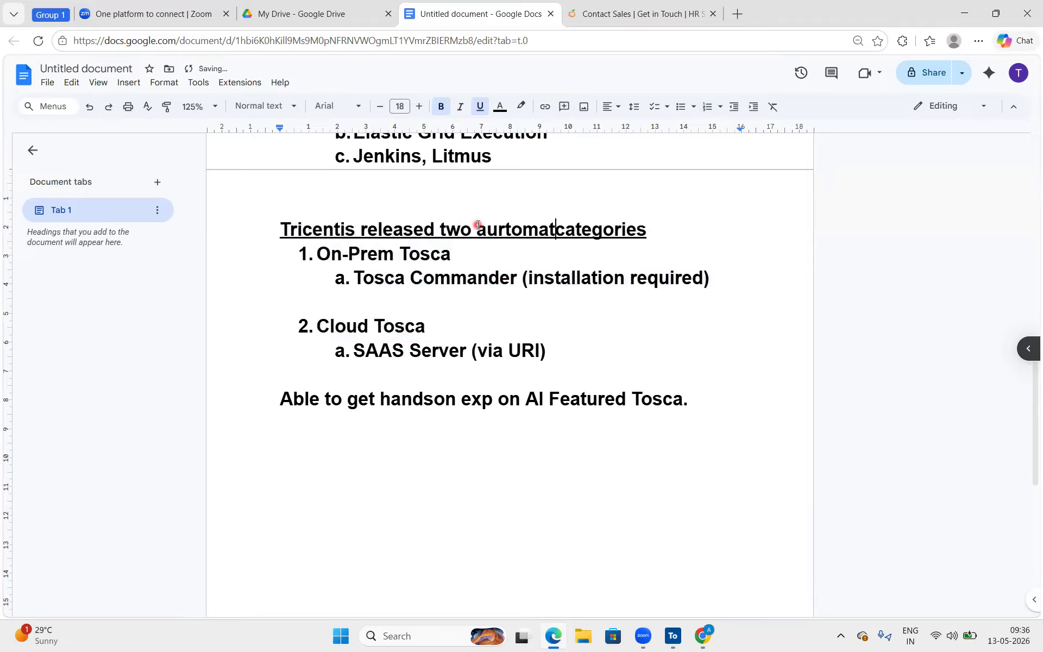
{"action": "key", "text": "BackSpace"}
{"action": "key", "text": "BackSpace"}
{"action": "key", "text": "BackSpace"}
{"action": "key", "text": "BackSpace"}
{"action": "key", "text": "BackSpace"}
{"action": "key", "text": "BackSpace"}
{"action": "key", "text": "BackSpace"}
{"action": "key", "text": "BackSpace"}
{"action": "key", "text": "BackSpace"}
{"action": "key", "text": "BackSpace"}
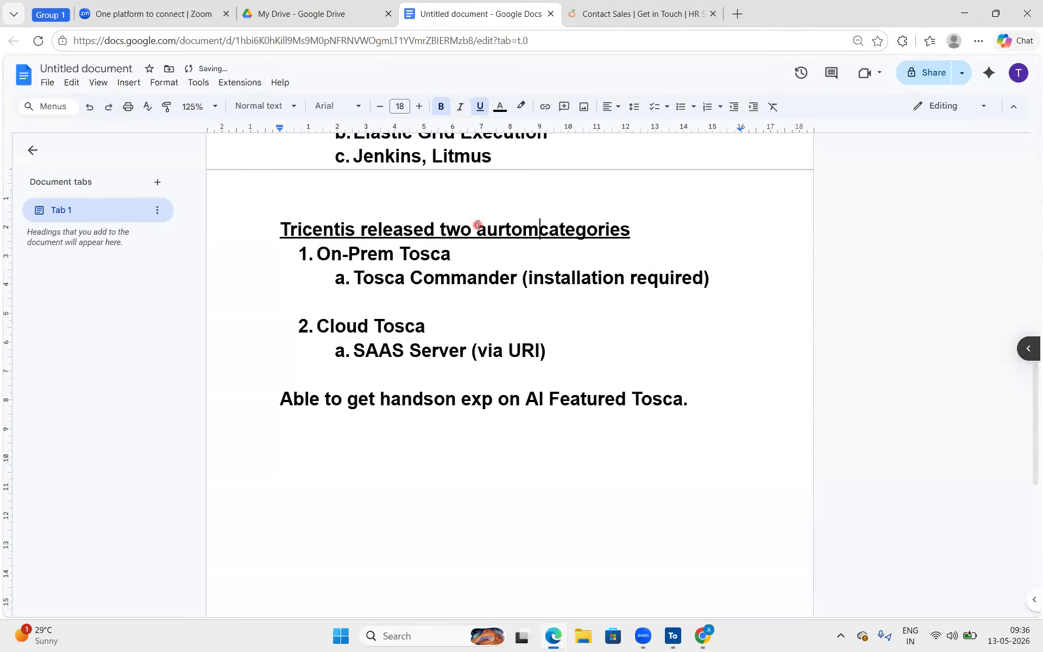
{"action": "type", "text": "toma"}
{"action": "key", "text": "BackSpace"}
{"action": "key", "text": "BackSpace"}
{"action": "key", "text": "BackSpace"}
{"action": "type", "text": "omation "}
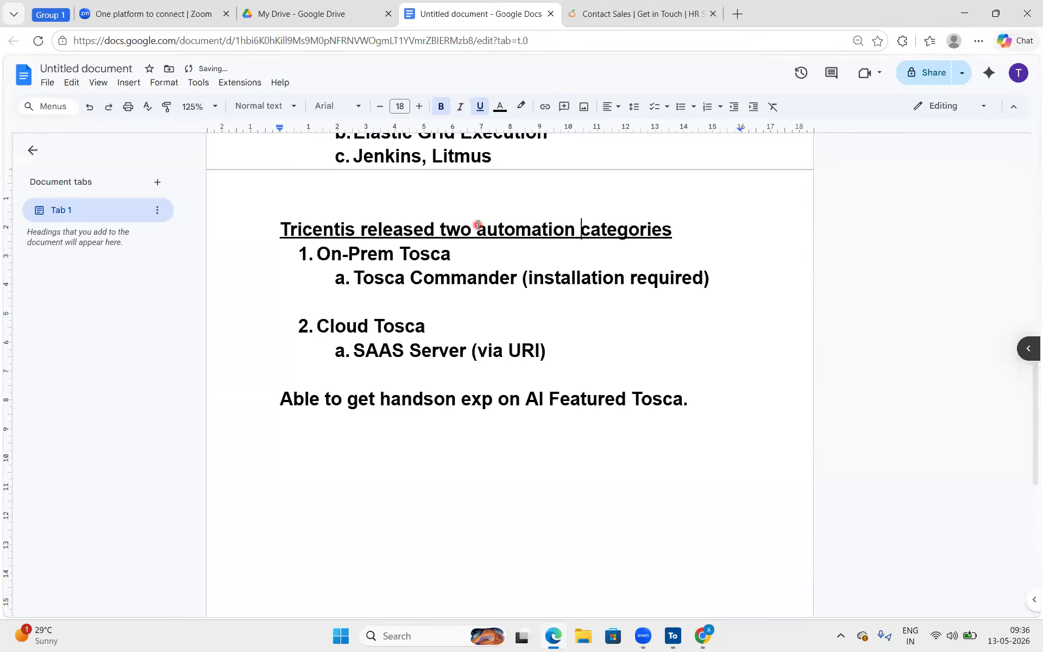
{"action": "type", "text": "tools"}
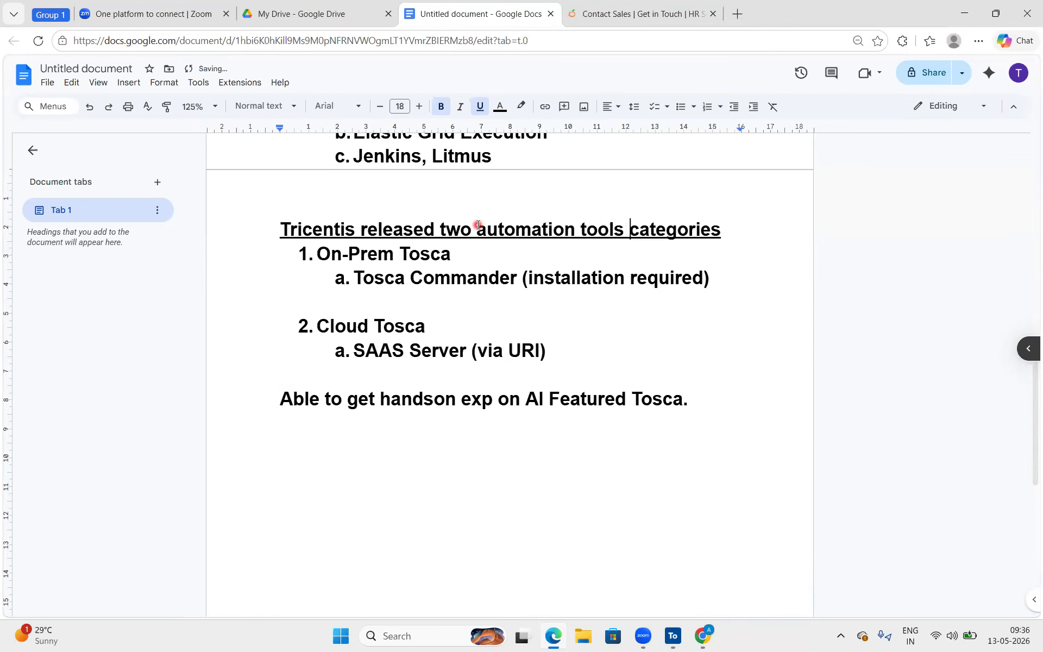
Step: Highlight part of the On-Prem Tosca and Tosca Commander lines, and append "(14 days trail)" to the Cloud Tosca entry
{"action": "left_click", "coordinate": [532, 301]}
{"action": "left_click_drag", "start_coordinate": [476, 278], "coordinate": [369, 254]}
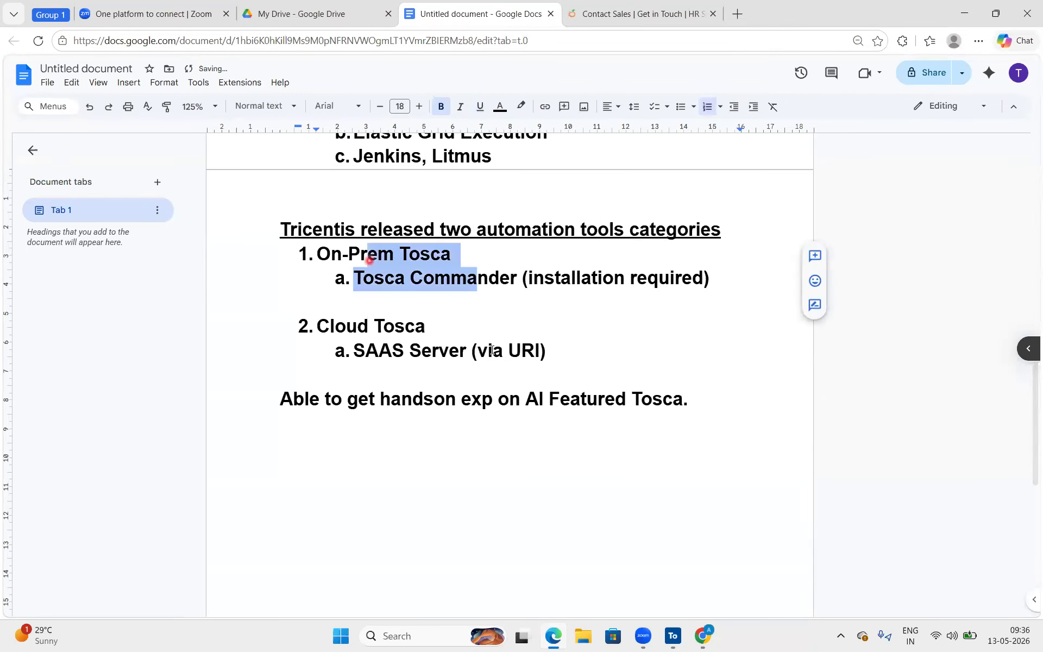
{"action": "left_click", "coordinate": [469, 324]}
{"action": "type", "text": "(14 dayst"}
{"action": "key", "text": "BackSpace"}
{"action": "key", "text": "BackSpace"}
{"action": "type", "text": "trail)"}
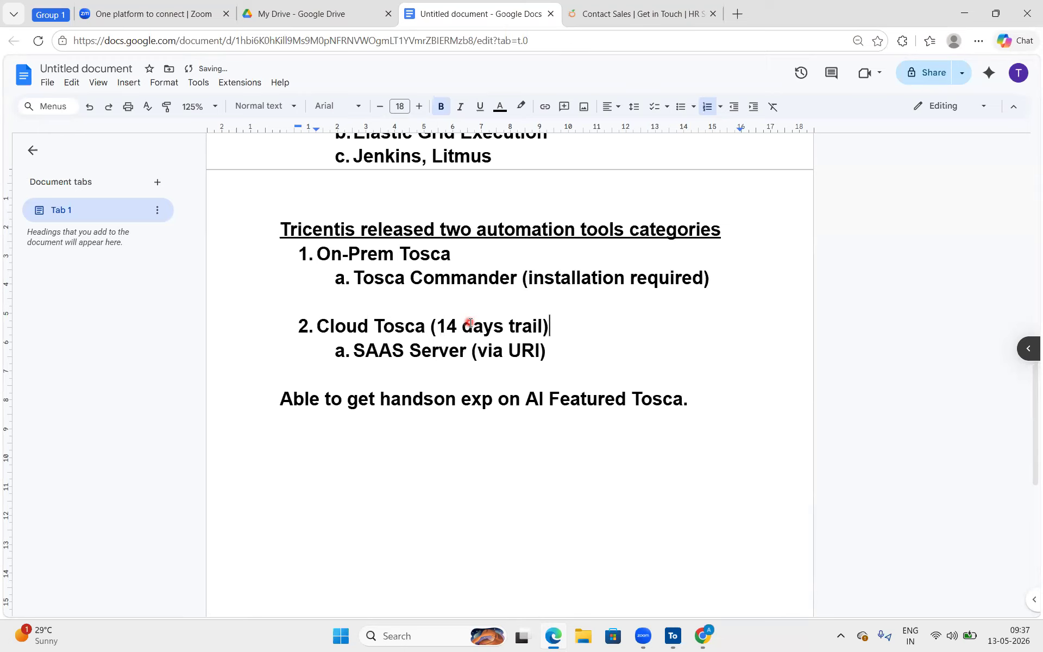
Step: Highlight the Cloud Tosca name and append "- AI" at the end of that entry's line
{"action": "left_click_drag", "start_coordinate": [405, 325], "coordinate": [330, 324]}
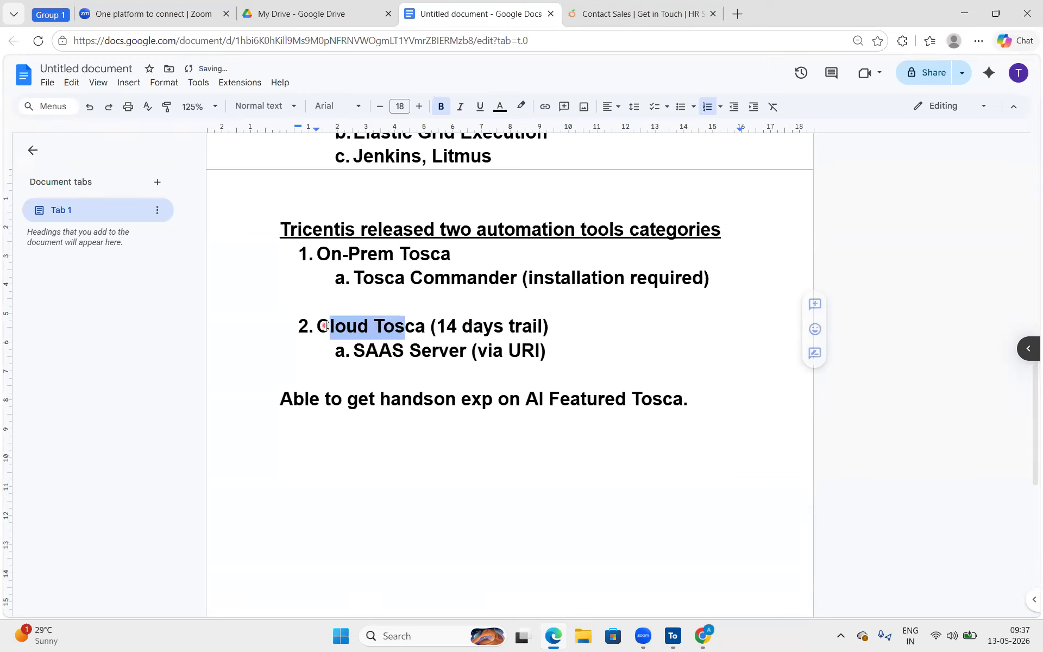
{"action": "left_click", "coordinate": [481, 323]}
{"action": "left_click", "coordinate": [557, 326]}
{"action": "type", "text": "-"}
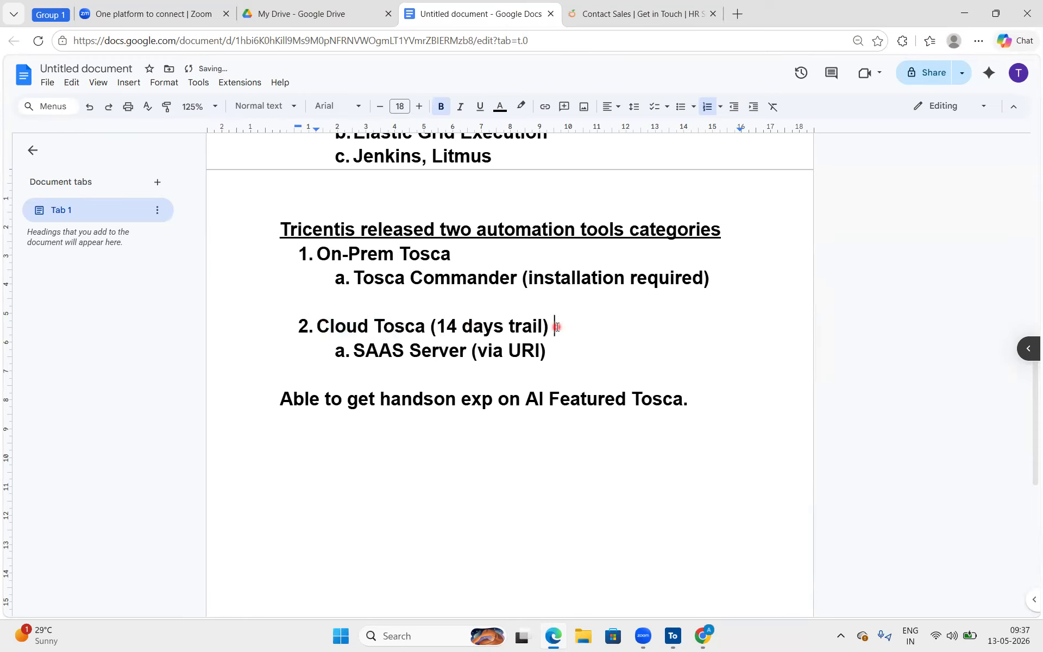
{"action": "type", "text": " AI"}
{"action": "key", "text": "Left"}
{"action": "key", "text": "Left"}
{"action": "key", "text": "Left"}
{"action": "type", "text": "-"}
Step: Highlight the Cloud Tosca and On-Prem Tosca entries in turn, as well as the whole list from its heading to SAAS Server (via URI)
{"action": "left_click_drag", "start_coordinate": [642, 318], "coordinate": [406, 318]}
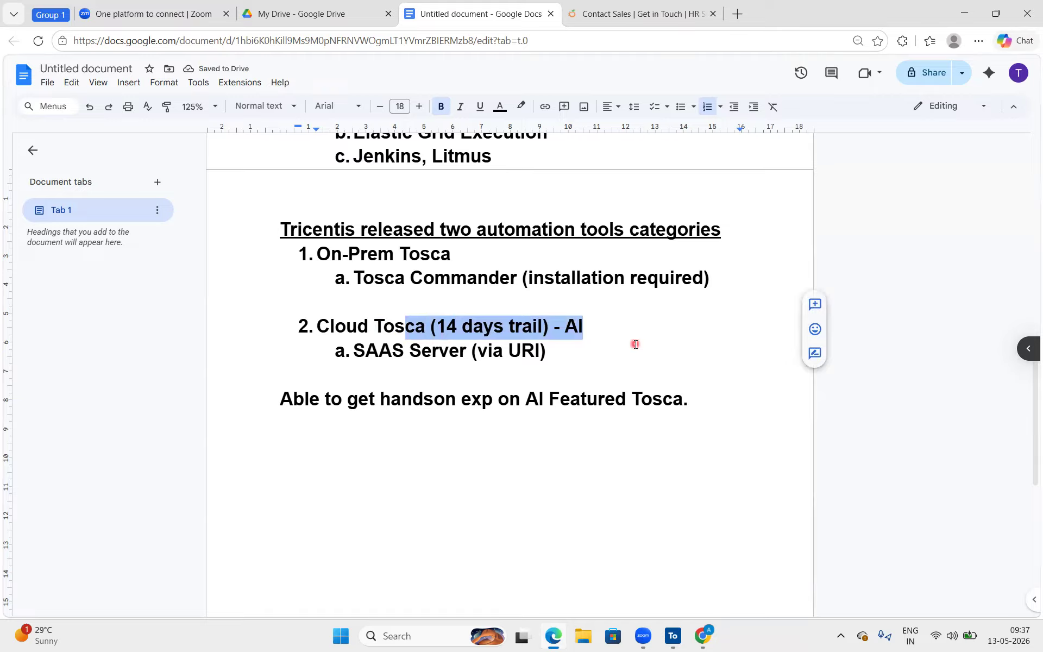
{"action": "left_click", "coordinate": [489, 256]}
{"action": "left_click_drag", "start_coordinate": [410, 254], "coordinate": [486, 357]}
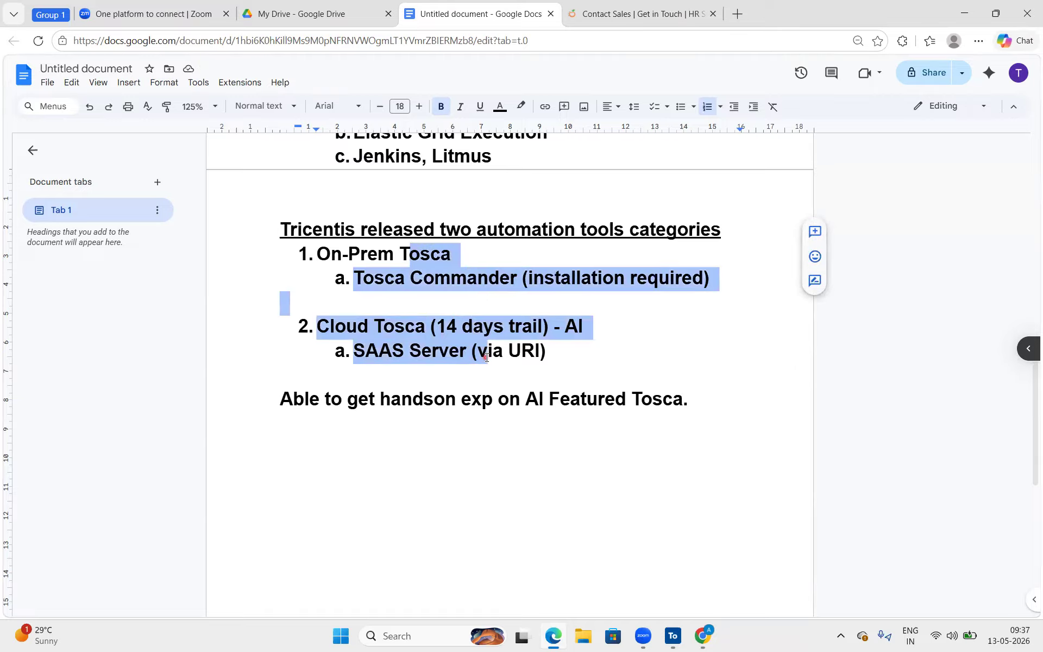
{"action": "left_click", "coordinate": [638, 373]}
{"action": "left_click", "coordinate": [486, 255]}
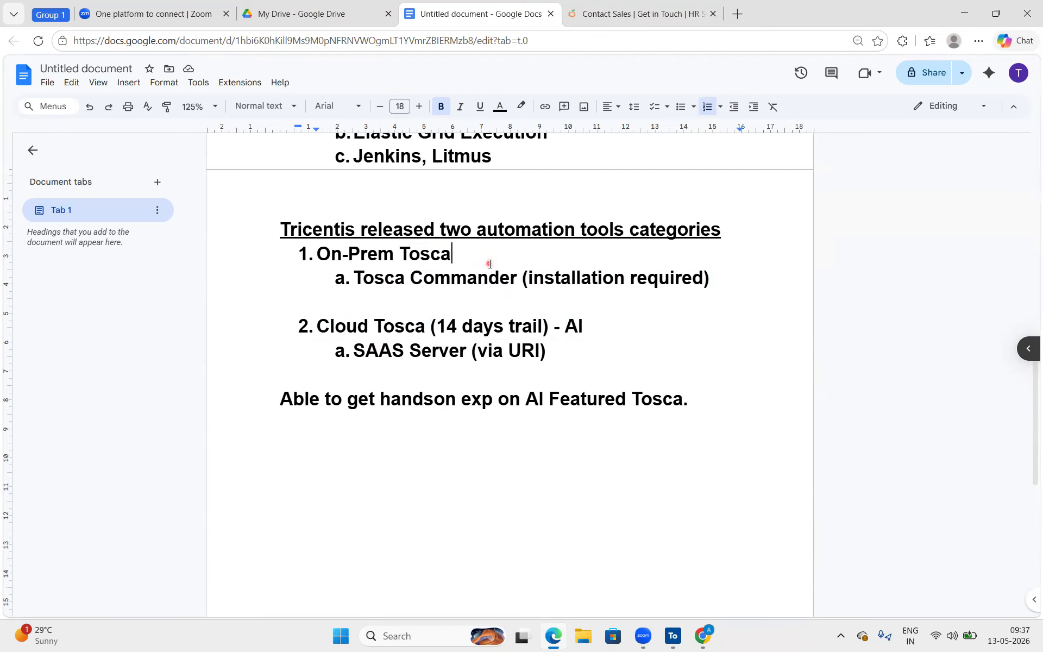
{"action": "left_click_drag", "start_coordinate": [546, 329], "coordinate": [387, 325]}
{"action": "left_click", "coordinate": [475, 254]}
{"action": "double_click", "coordinate": [474, 254]}
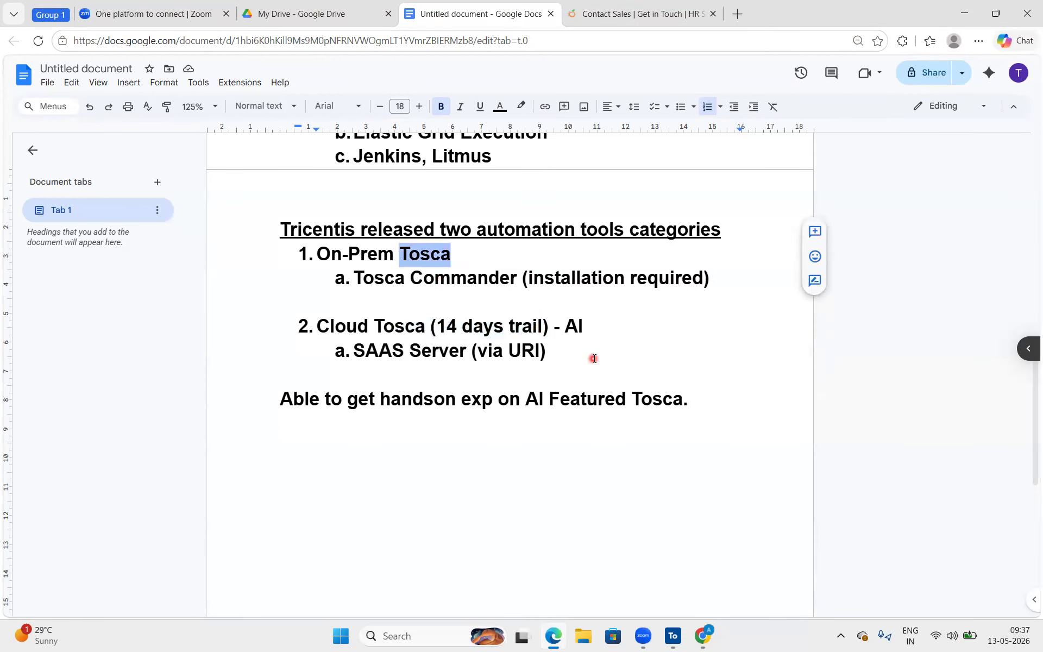
{"action": "left_click_drag", "start_coordinate": [589, 357], "coordinate": [327, 235]}
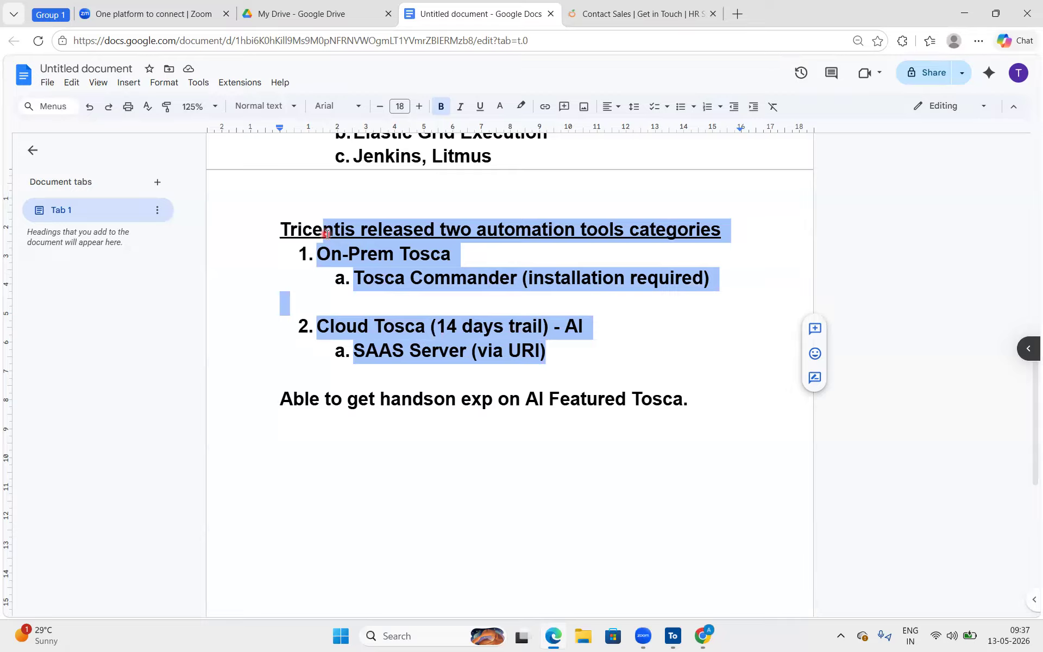
{"action": "left_click", "coordinate": [511, 310]}
{"action": "left_click", "coordinate": [589, 433]}
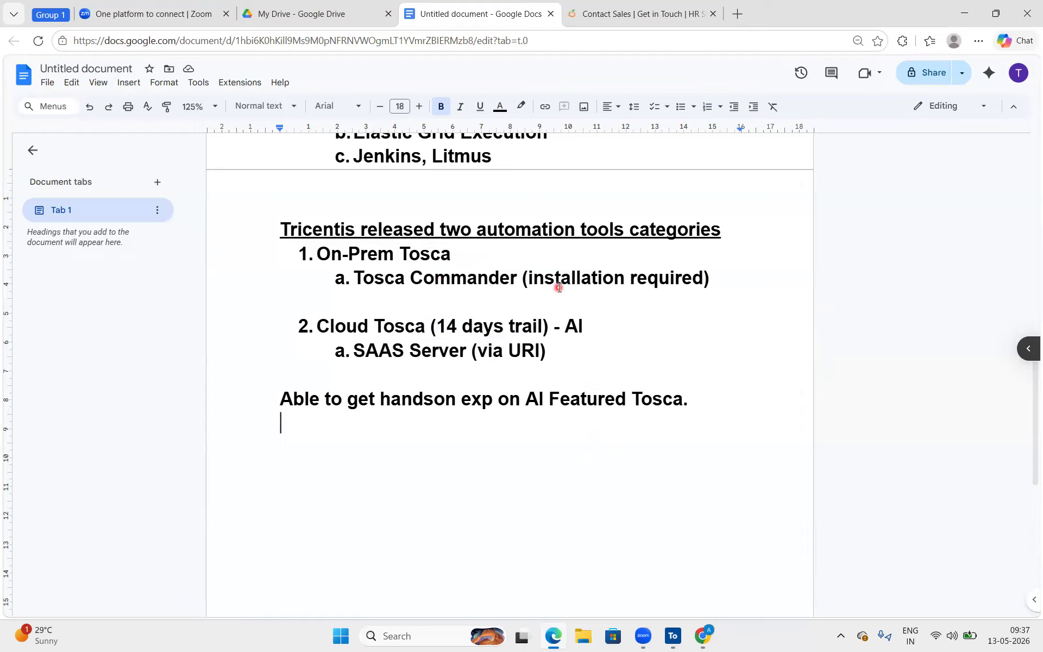
Step: Append "- 6 months activtion" after "(installation required)" on the Tosca Commander line
{"action": "left_click", "coordinate": [754, 280]}
{"action": "type", "text": "-"}
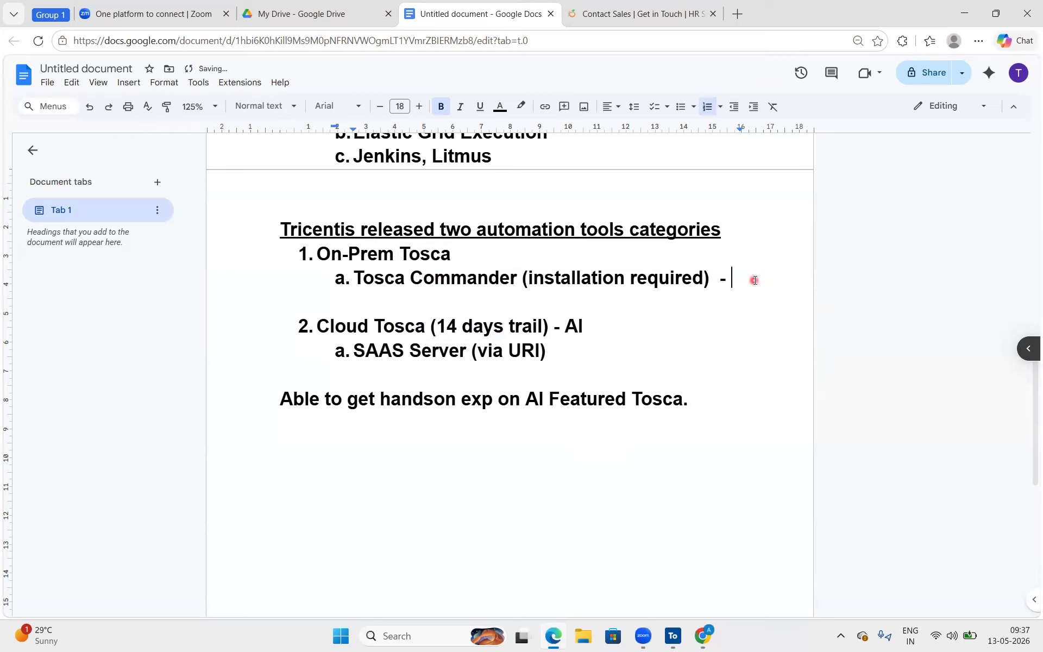
{"action": "type", "text": " 6 "}
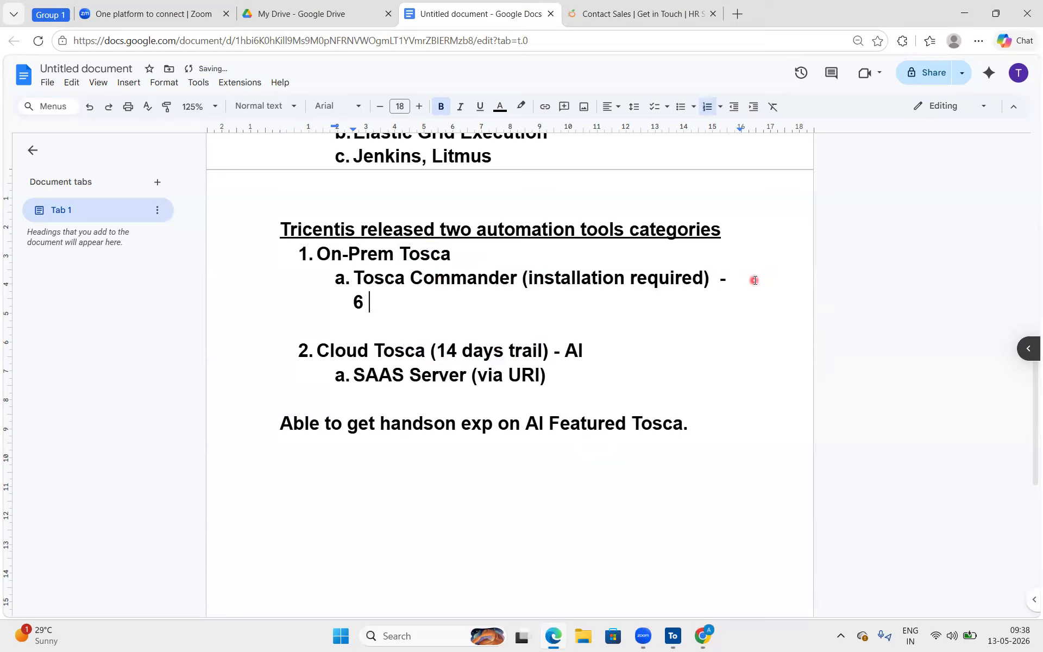
{"action": "type", "text": "months act"}
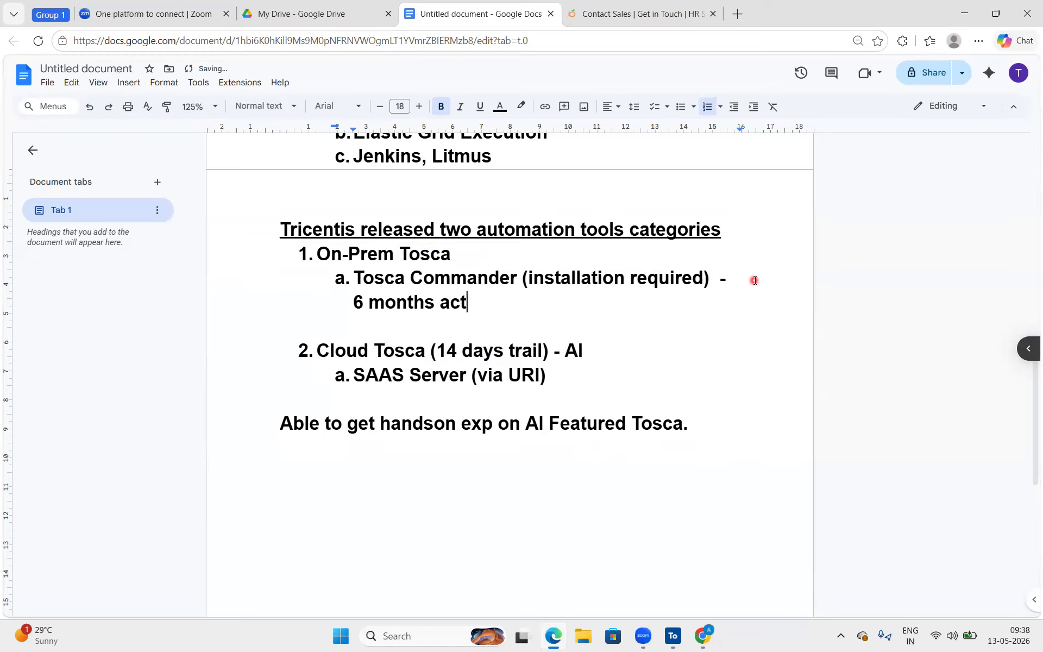
{"action": "type", "text": "ivtion"}
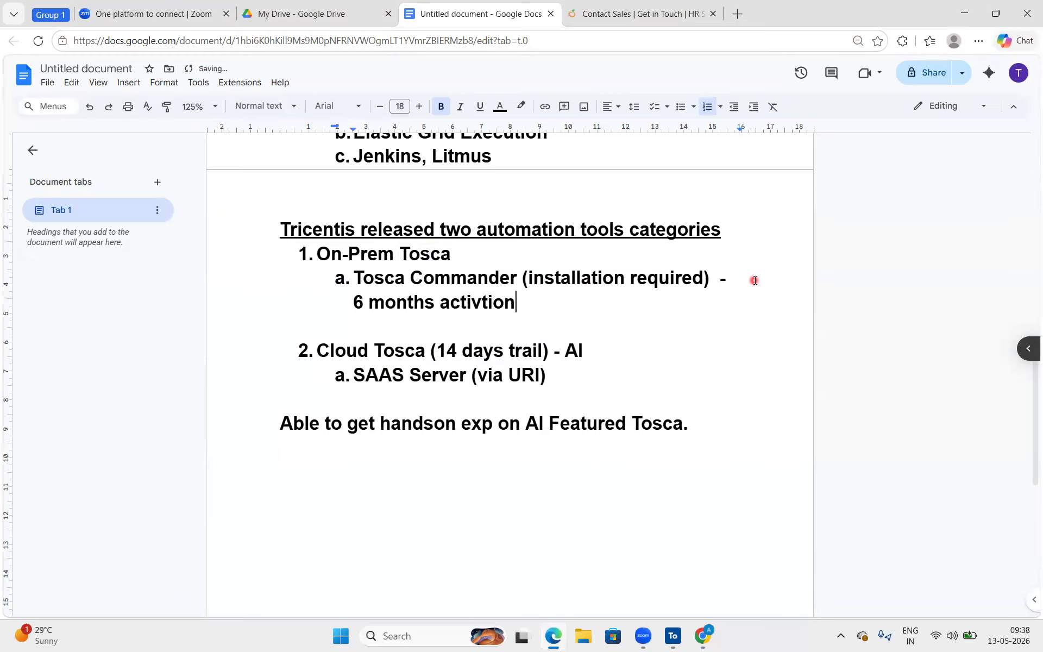